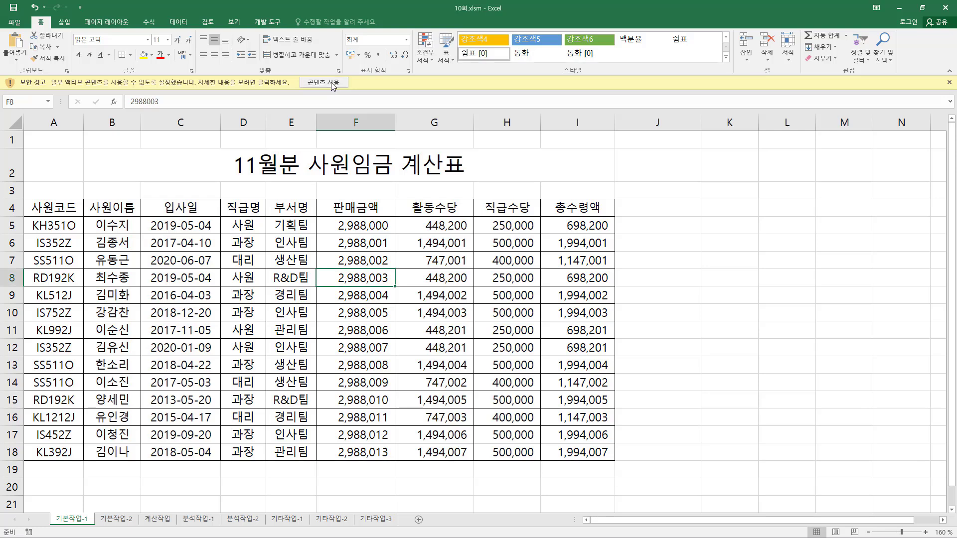
Enable the workbook's blocked active content and select cell C7 on the 기본작업-1 sheet.
left_click(331, 83)
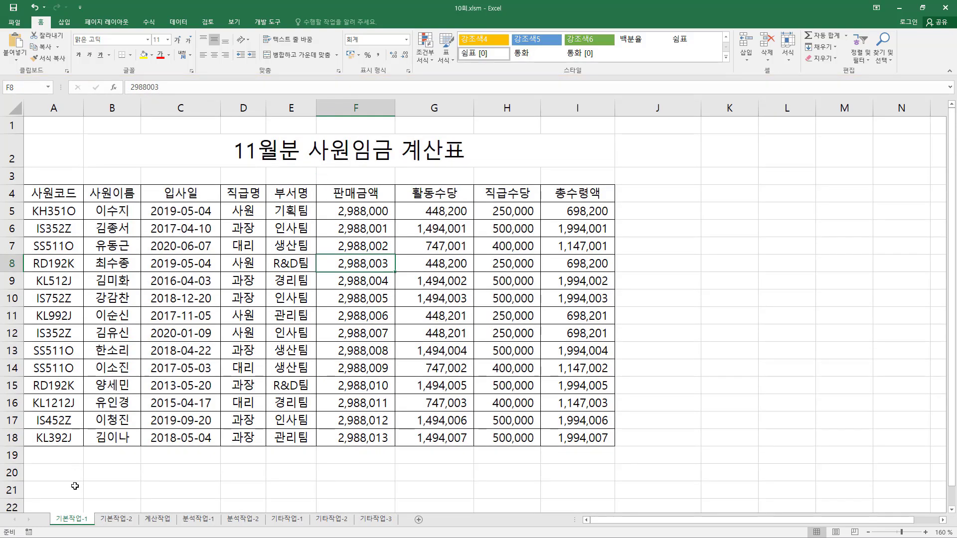
mouse_move(43, 528)
left_mouse_down()
mouse_move(139, 507)
mouse_move(401, 507)
left_mouse_up()
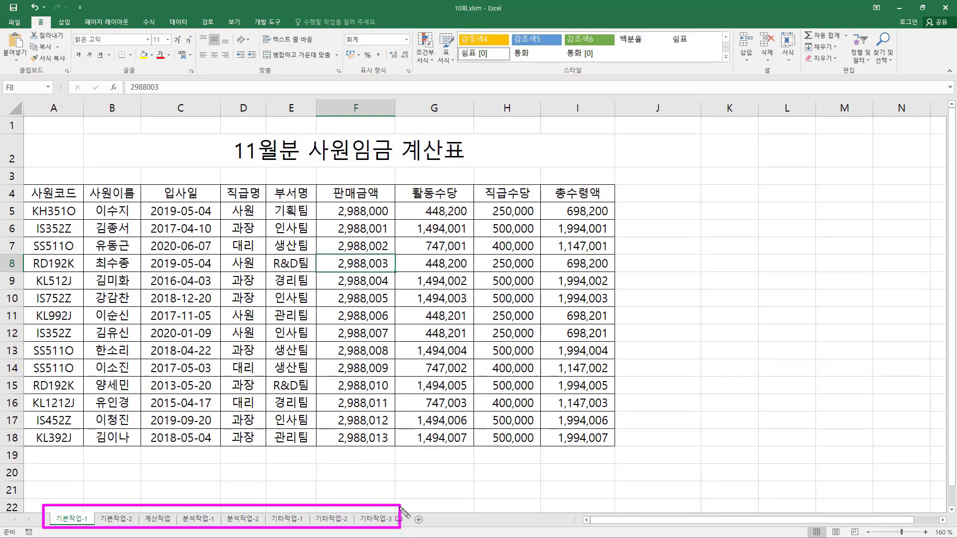
left_click(198, 242)
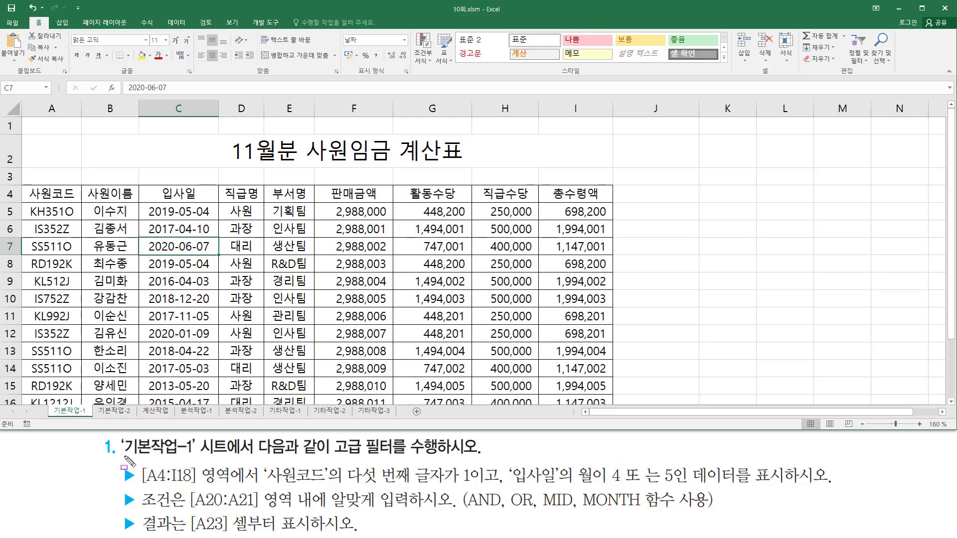
Review the advanced filter task for the 기본작업-1 sheet and match its source range A4:I18 to the salary table.
left_click_drag(125, 456, 189, 455)
left_click_drag(333, 456, 396, 455)
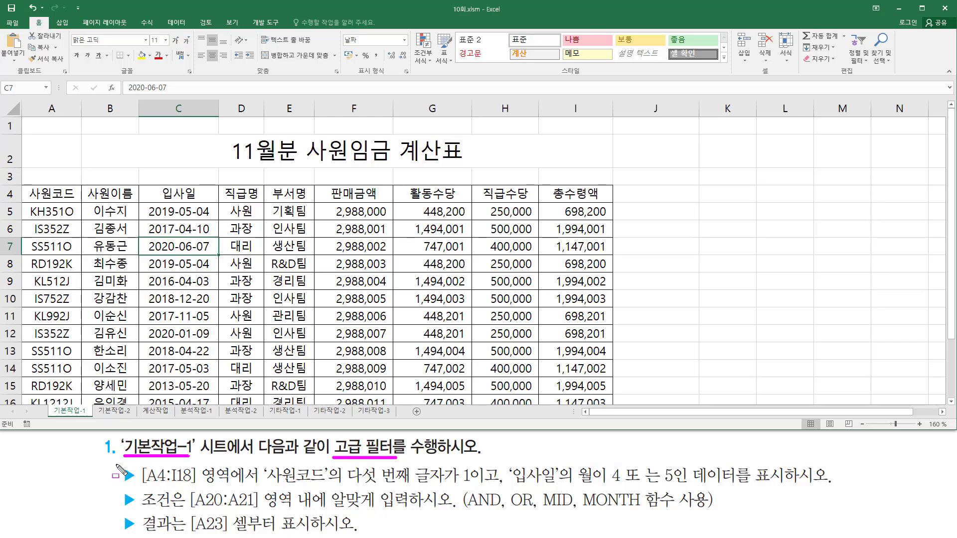
left_click_drag(117, 465, 139, 534)
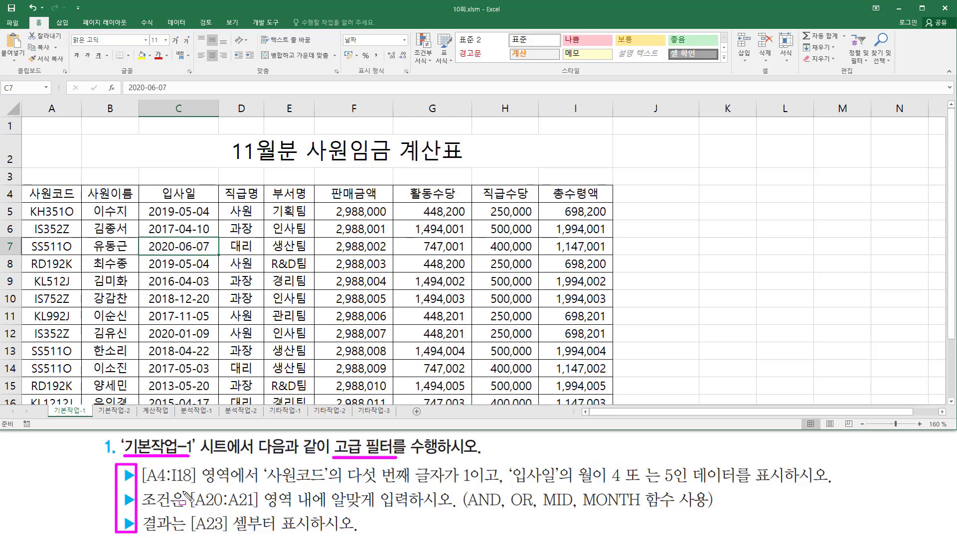
key("Escape")
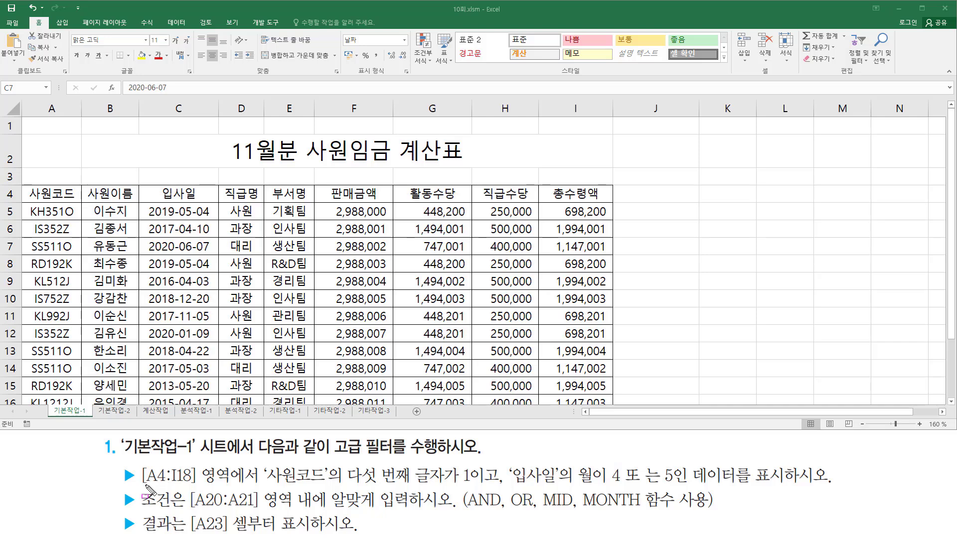
left_click_drag(141, 484, 258, 487)
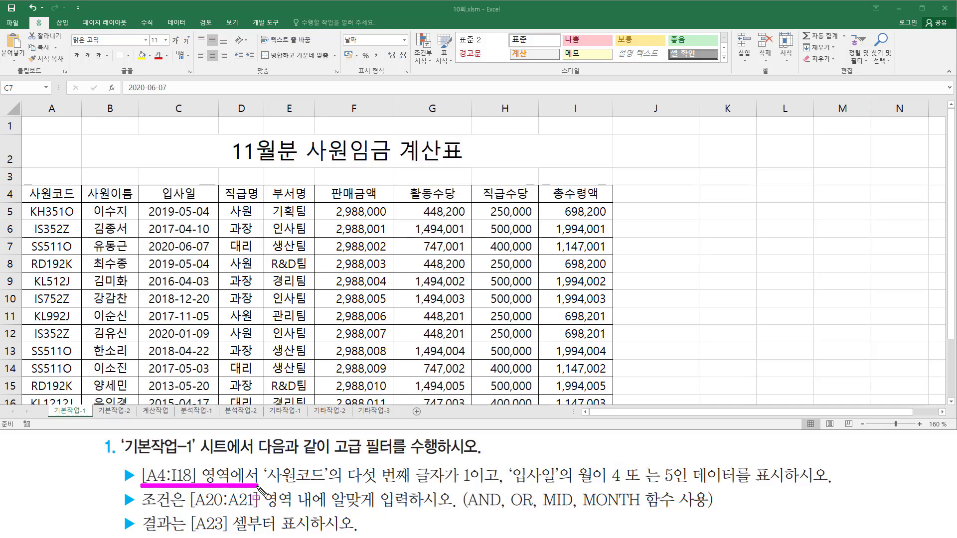
left_click_drag(28, 186, 78, 202)
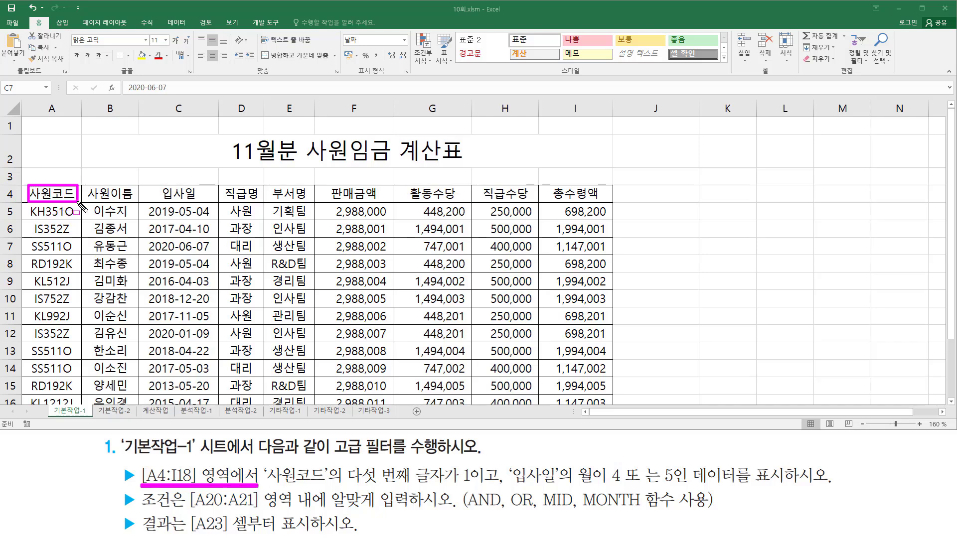
left_click_drag(80, 207, 614, 410)
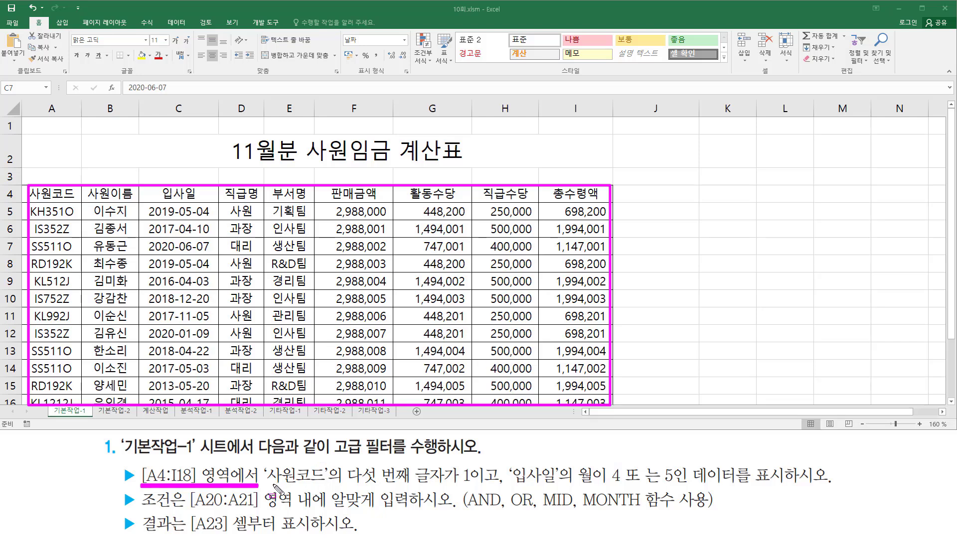
key("Escape")
Examine the filter conditions on 사원코드 and 입사일 and which of the listed functions each one needs.
mouse_move(264, 465)
left_mouse_down()
mouse_move(279, 483)
mouse_move(331, 486)
left_mouse_up()
mouse_move(29, 185)
left_mouse_down()
mouse_move(36, 195)
mouse_move(79, 202)
left_mouse_up()
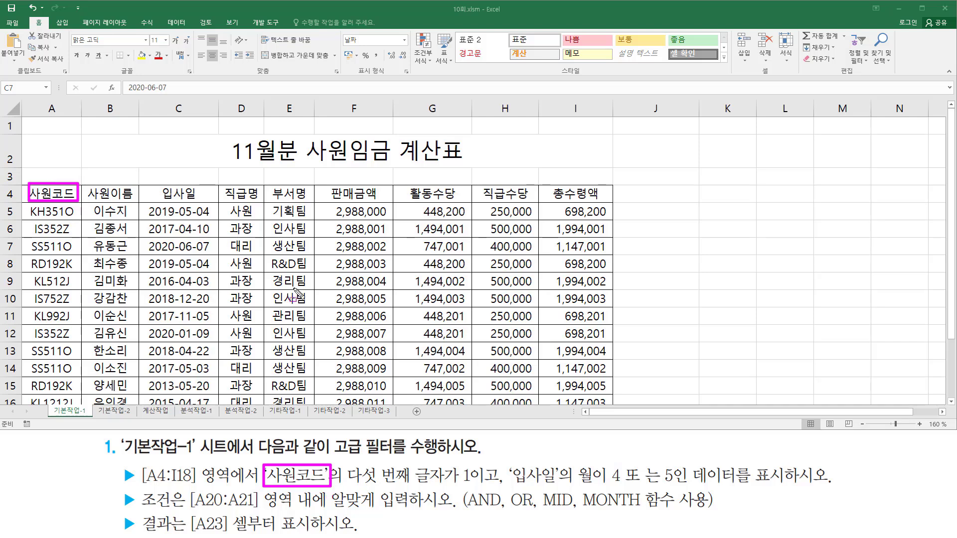
left_click_drag(348, 483, 476, 483)
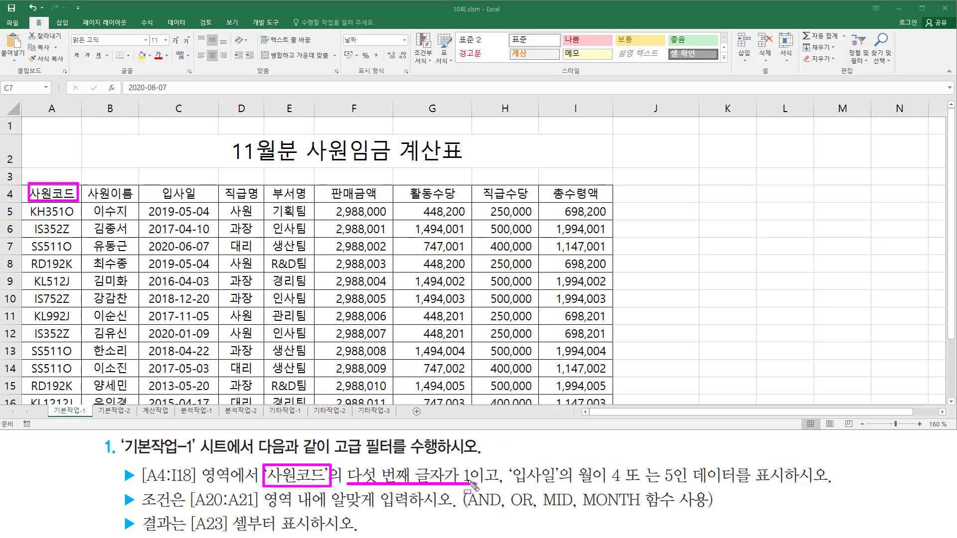
left_click_drag(470, 482, 477, 483)
left_click_drag(542, 509, 572, 509)
left_click_drag(510, 461, 559, 488)
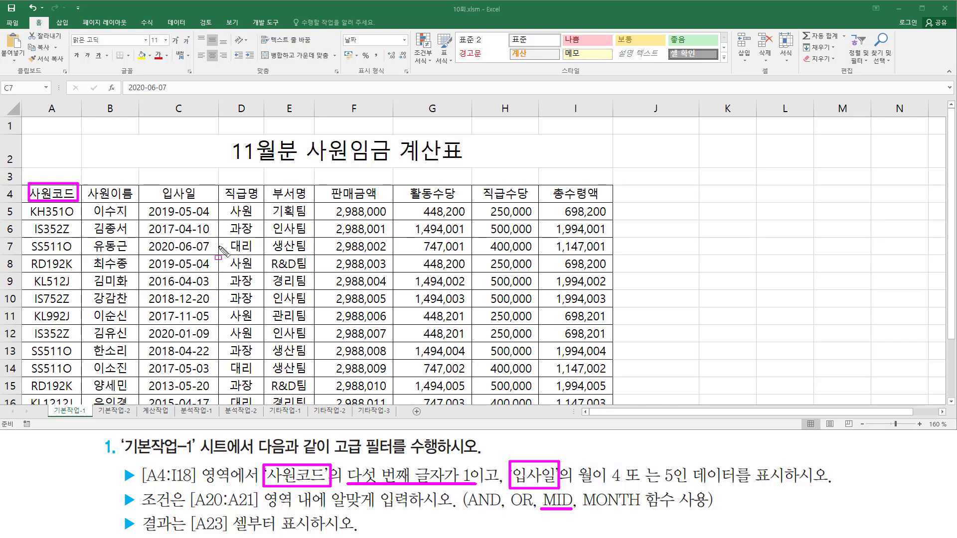
left_click_drag(156, 185, 203, 203)
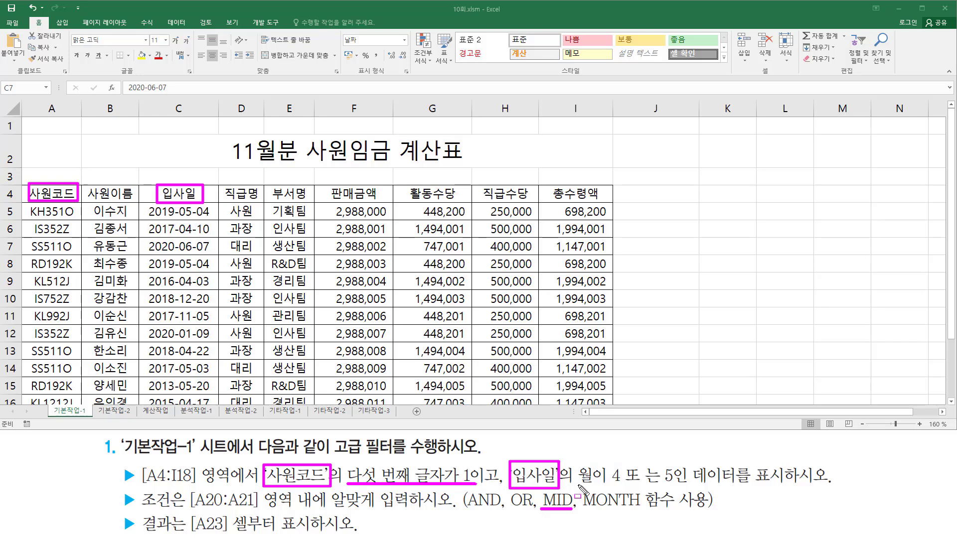
left_click_drag(578, 485, 679, 487)
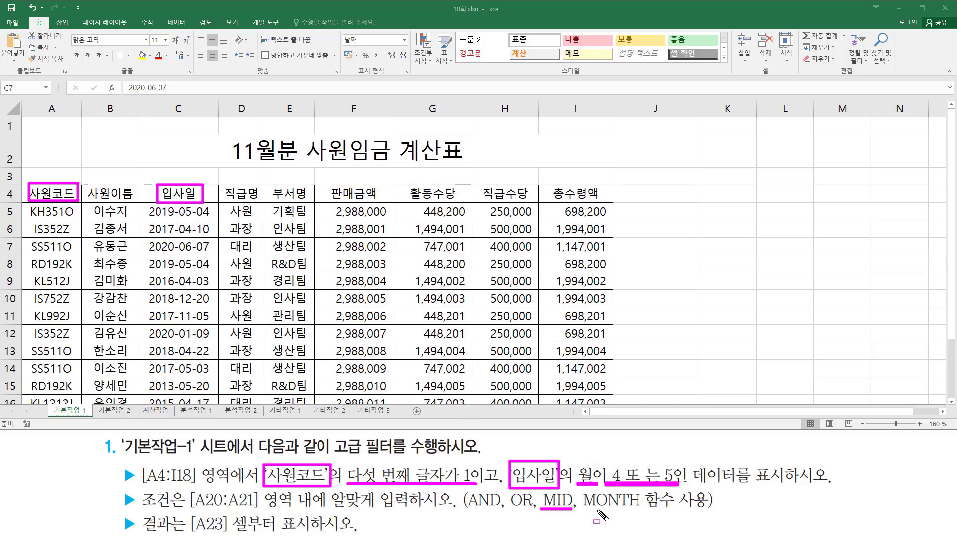
left_click_drag(584, 510, 641, 509)
key("Escape")
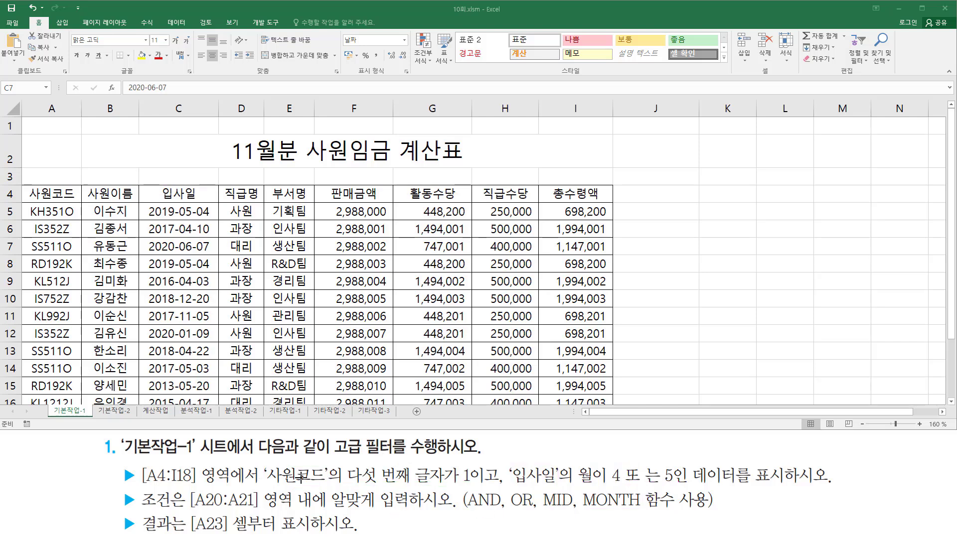
Check in the task text how the 사원코드 condition and the two 입사일 month conditions are logically combined.
left_click_drag(263, 463, 327, 485)
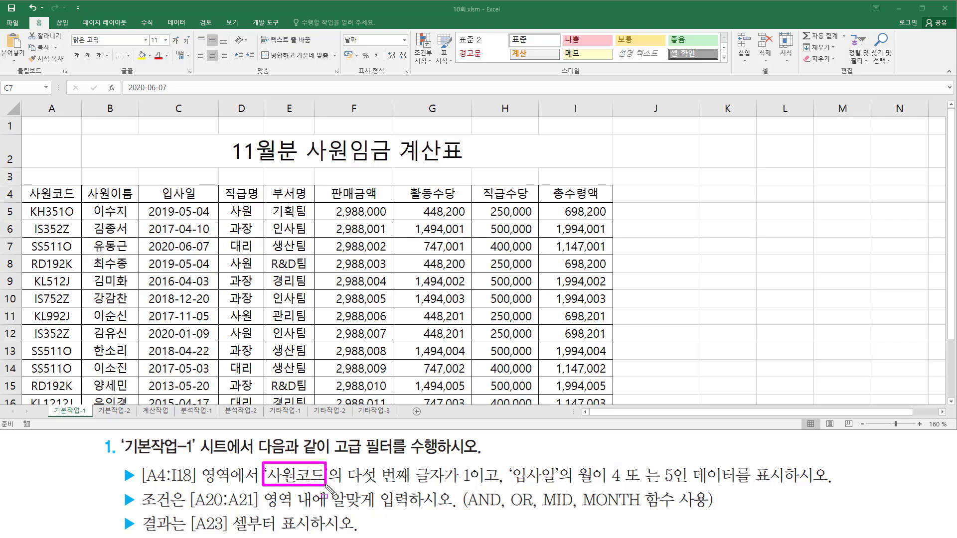
left_click_drag(507, 460, 561, 487)
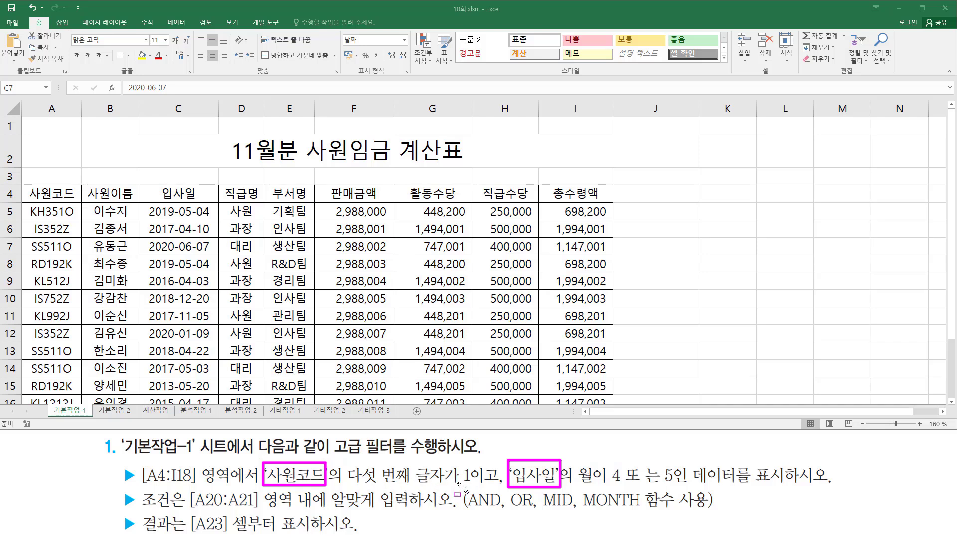
left_click_drag(474, 486, 501, 485)
mouse_move(611, 463)
left_mouse_down()
mouse_move(626, 487)
mouse_move(676, 486)
mouse_move(651, 485)
left_mouse_up()
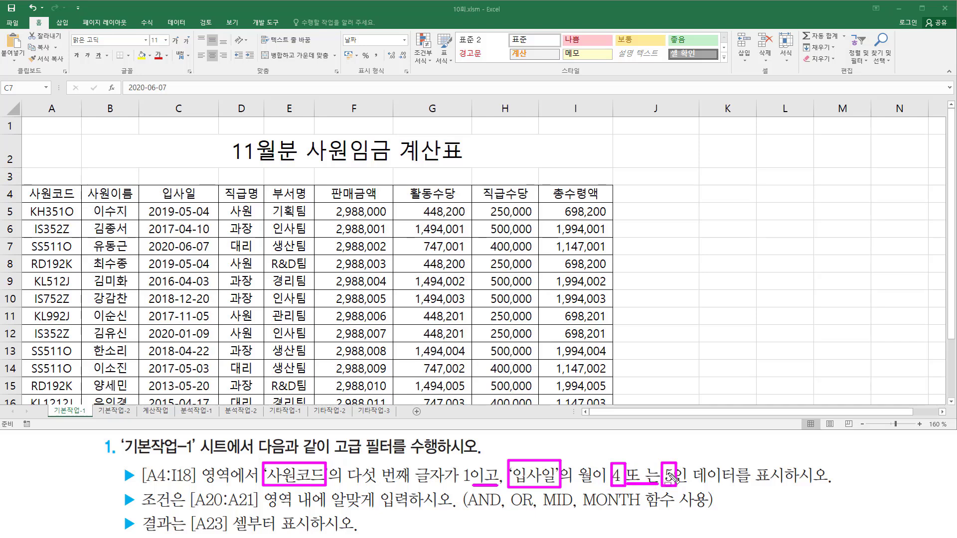
key("Escape")
Write the outline "and( 사원코드 , 입사일 )" as a text note in cell E20 below the table.
left_click(194, 321)
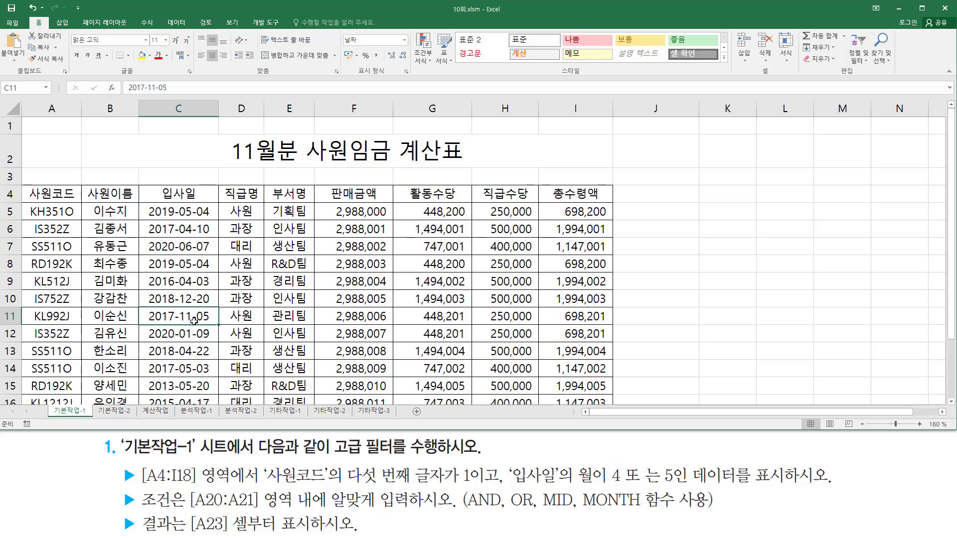
scroll(194, 321, "down", 3)
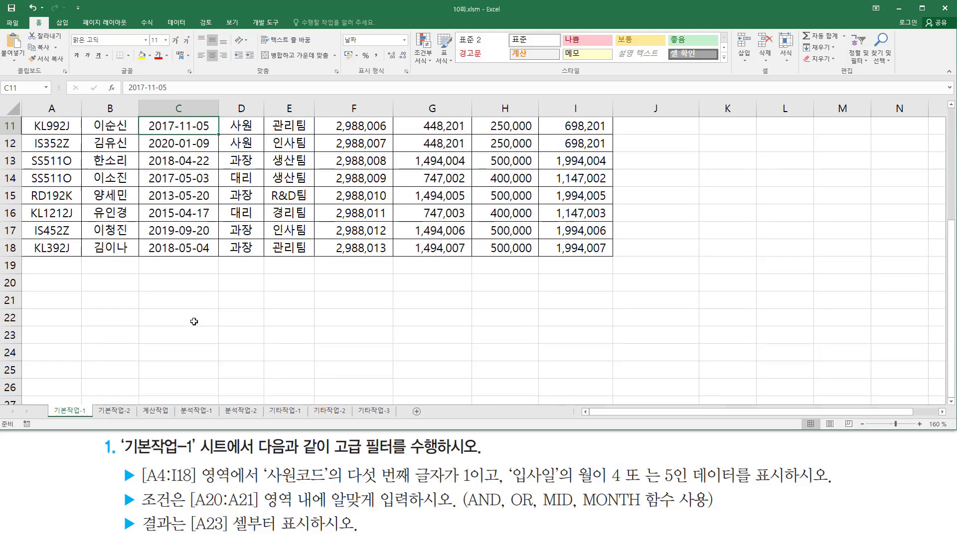
left_click(289, 287)
type("and(")
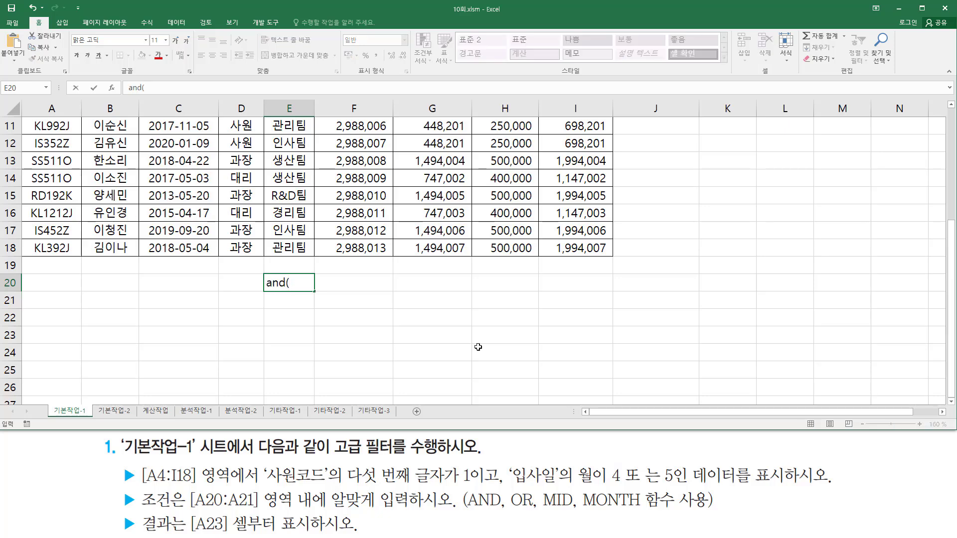
type(" 사원코")
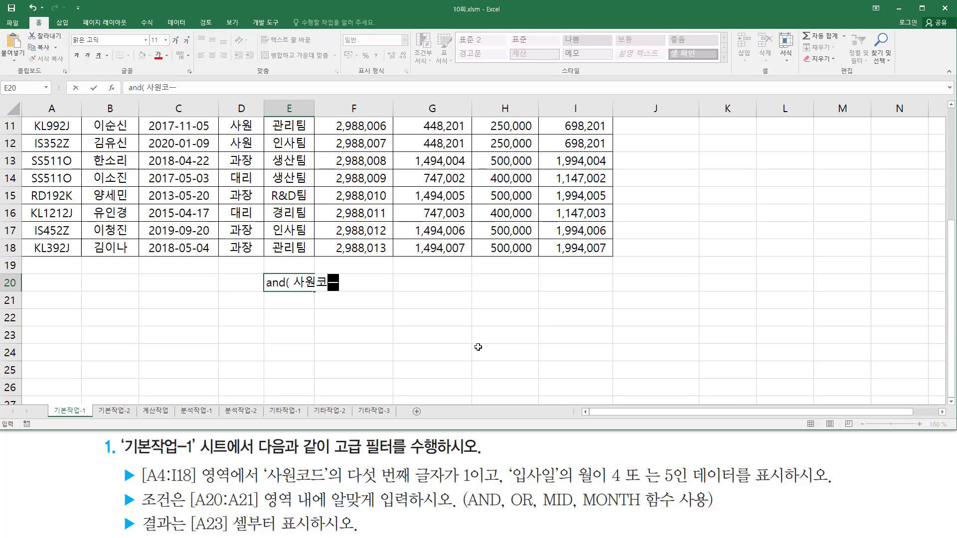
type("드 , 입사일")
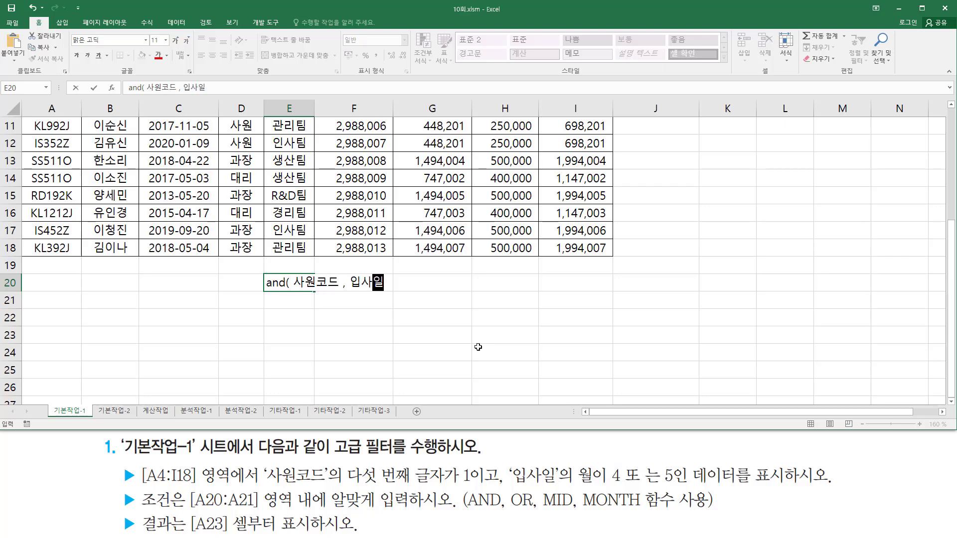
type(" )")
Replace 입사일 in the E20 note with a nested "or( =4 , =5 )" and commit the entry.
double_click(362, 281)
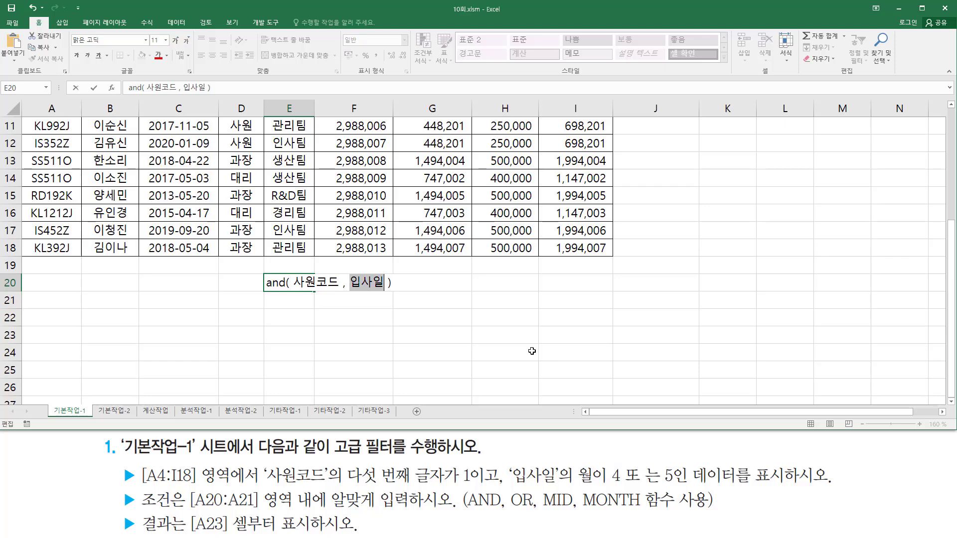
type("=")
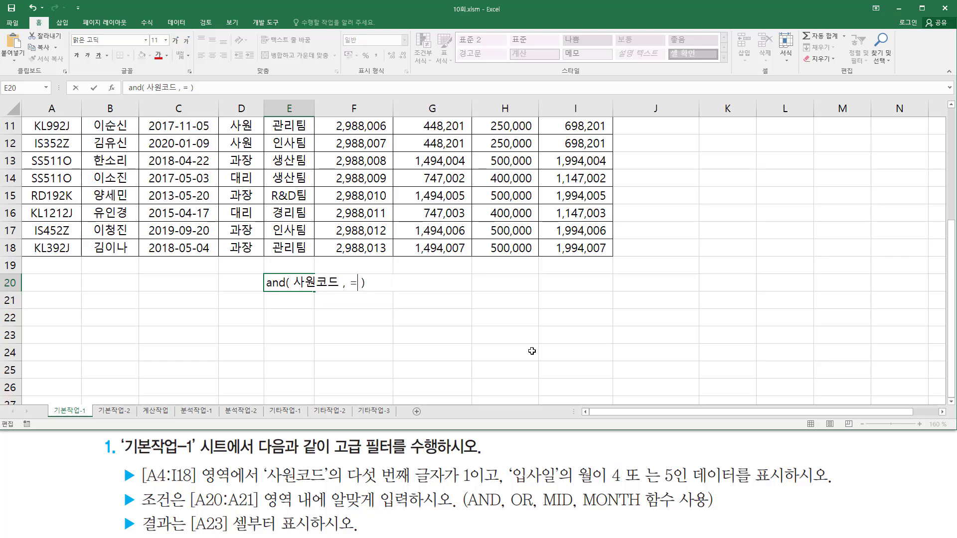
type("4 , =5")
left_click(348, 282)
type("ㅐ")
key("BackSpace")
type("or(")
type("  )")
left_click(453, 324)
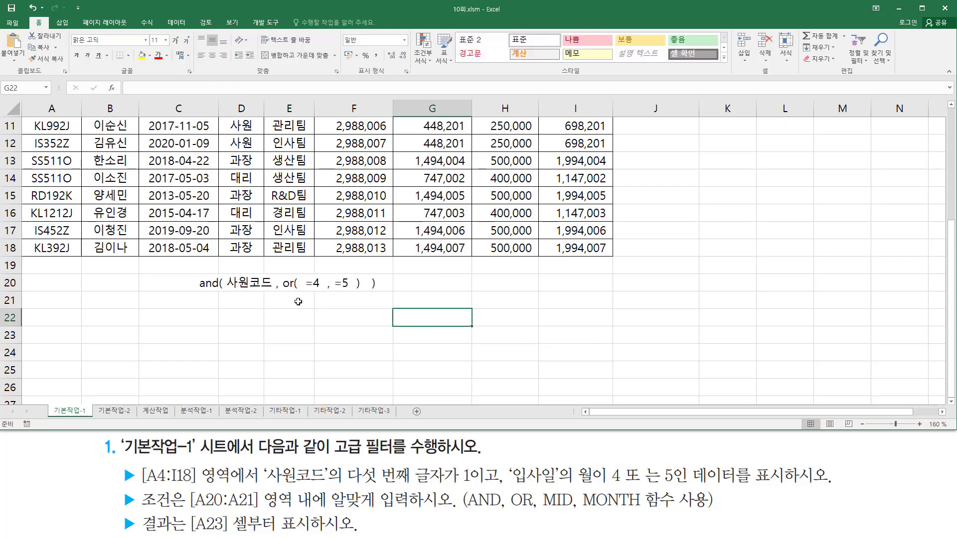
Left-align the condition outline in cell E20.
left_click(296, 284)
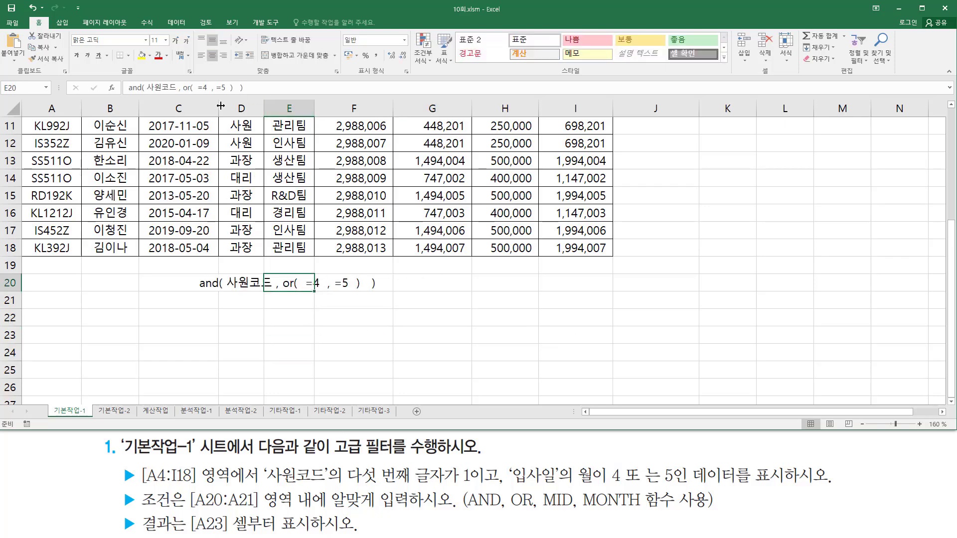
left_click(201, 55)
left_click(354, 335)
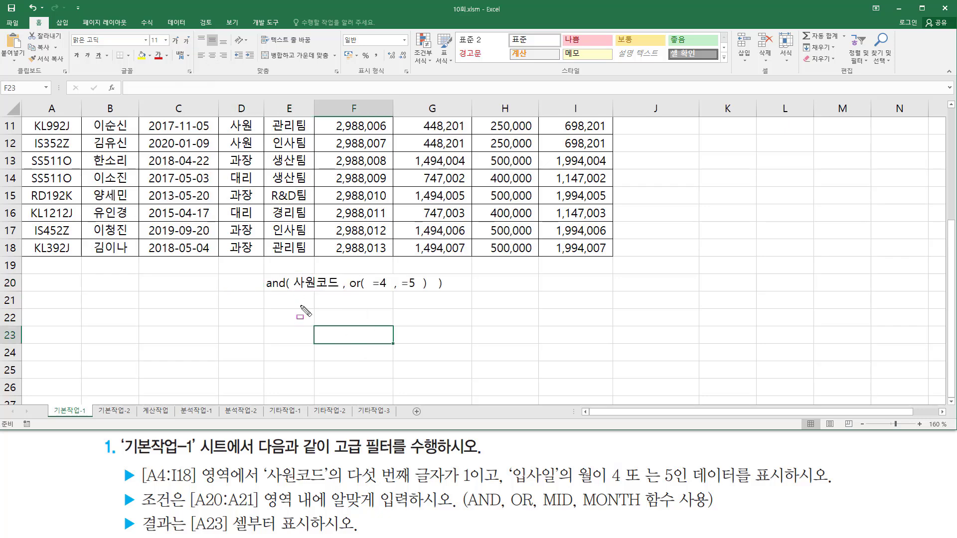
Review the nested OR part of the E20 outline and locate the criteria range A20:A21 and result cell A23 on the sheet.
left_click_drag(294, 294, 334, 295)
left_click_drag(410, 295, 427, 294)
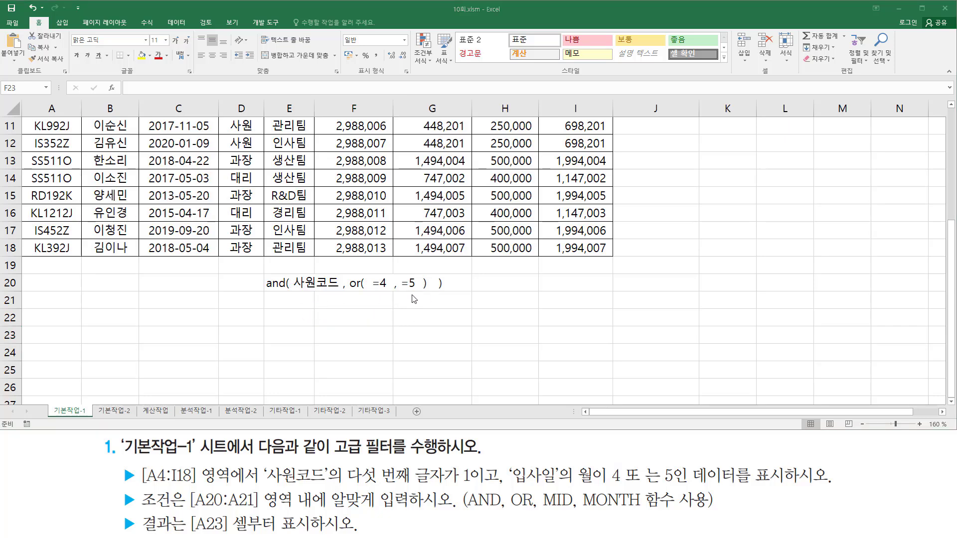
left_click_drag(347, 264, 435, 311)
left_click_drag(373, 289, 419, 289)
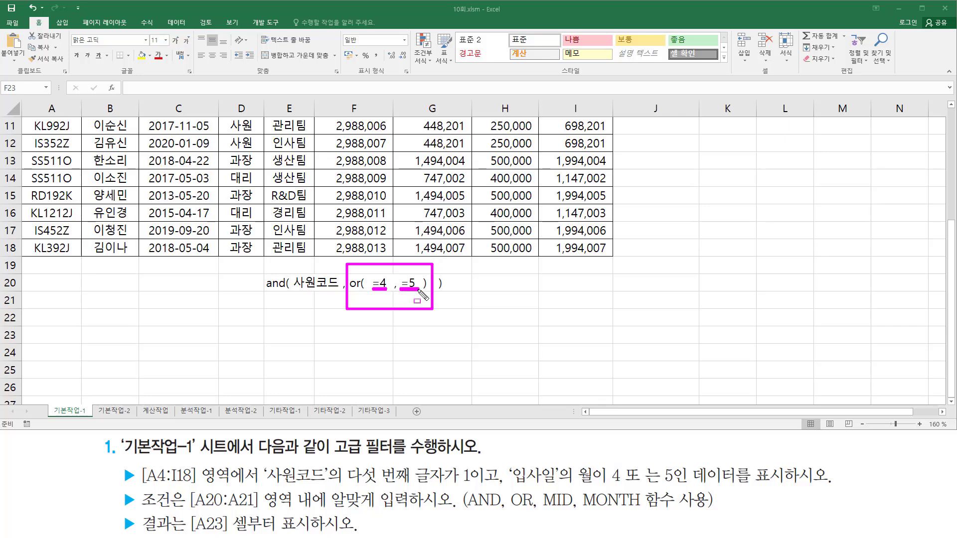
left_click_drag(364, 270, 364, 274)
left_click_drag(425, 270, 426, 277)
left_click_drag(190, 511, 264, 510)
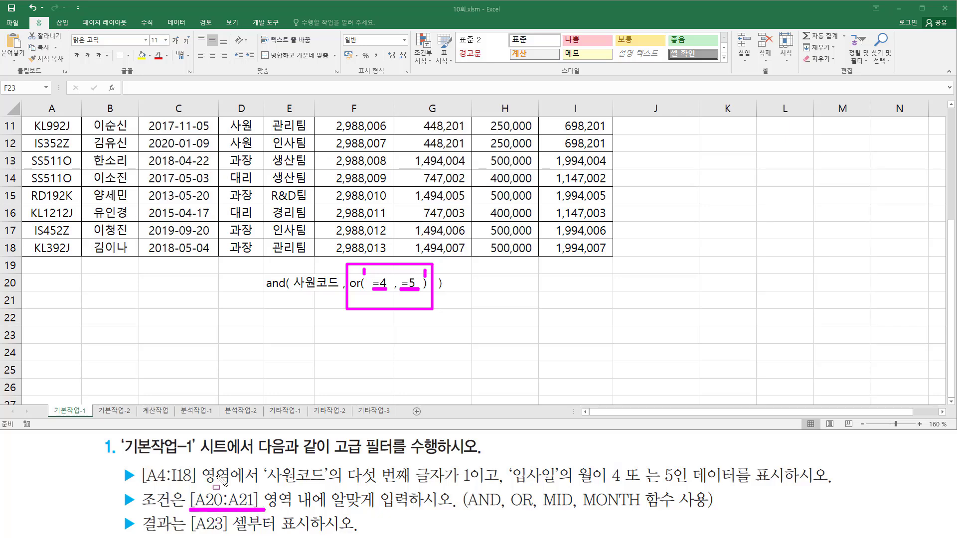
mouse_move(25, 274)
left_mouse_down()
mouse_move(58, 304)
mouse_move(80, 307)
left_mouse_up()
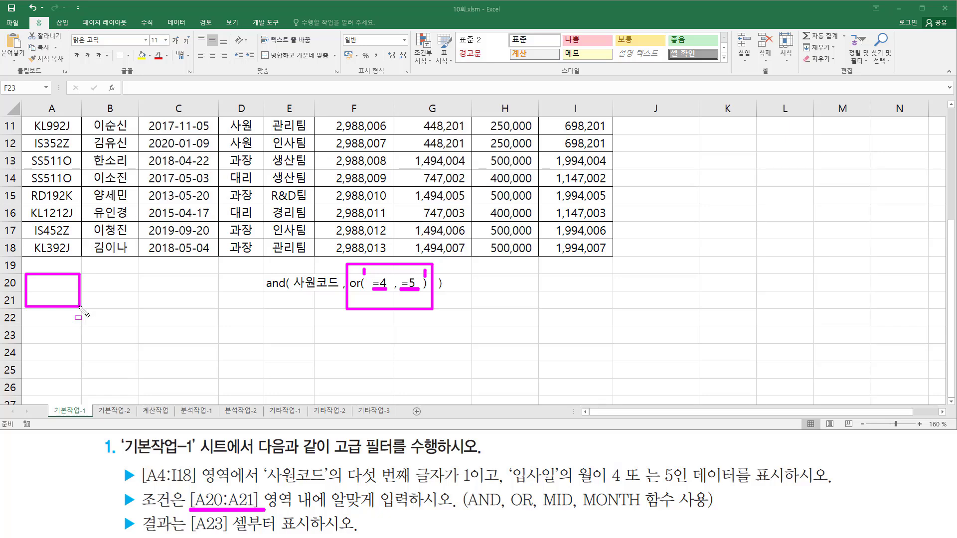
left_click_drag(190, 535, 313, 535)
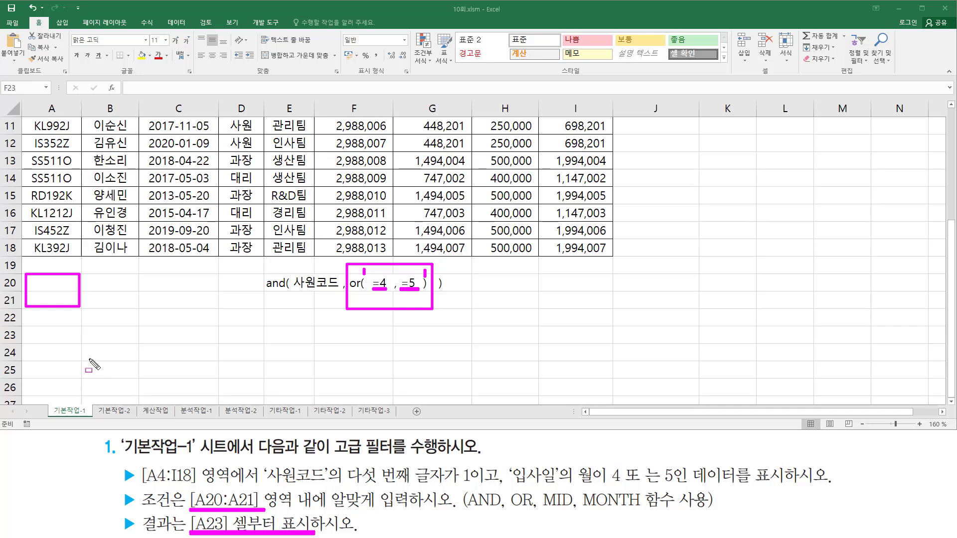
left_click_drag(31, 327, 74, 343)
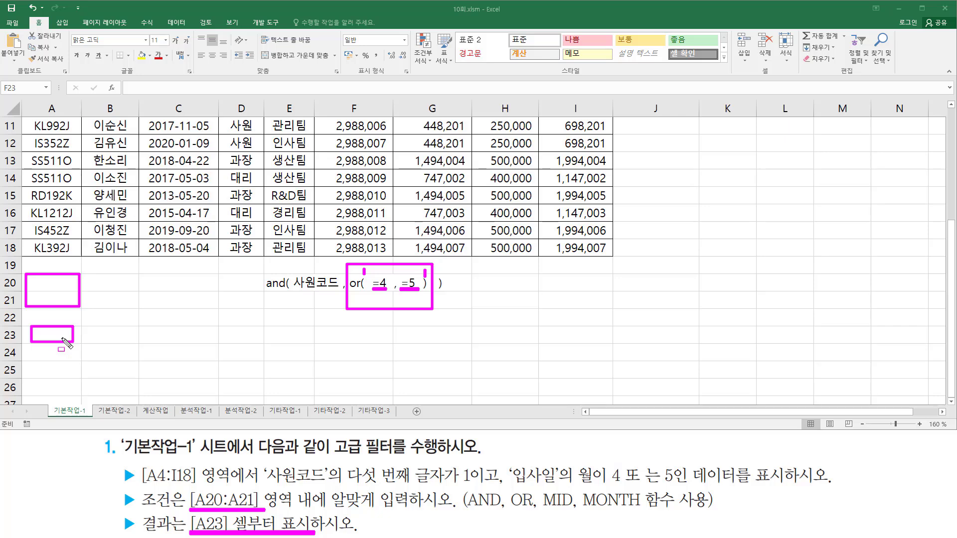
key("Escape")
Enter the criteria heading 조건 in cell A20.
left_click(50, 282)
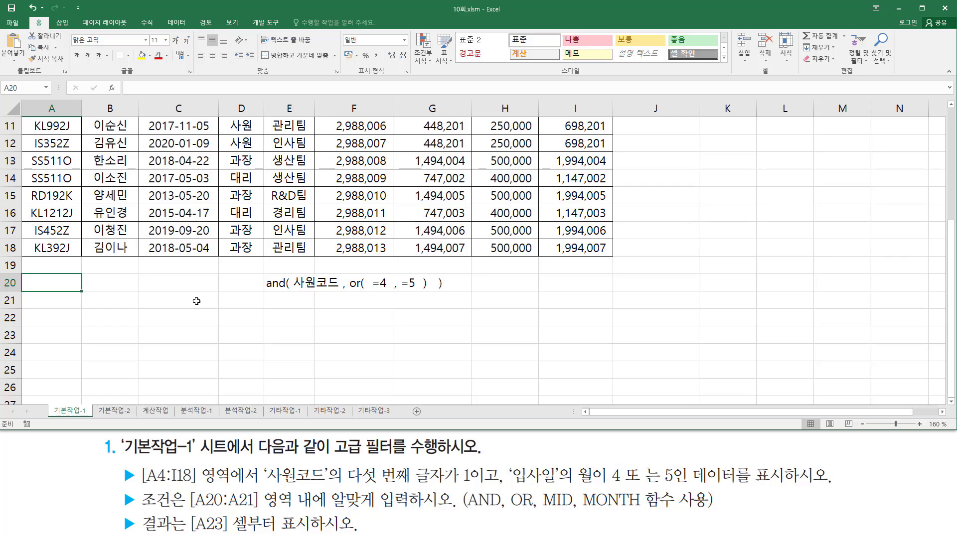
type("조건")
key("Return")
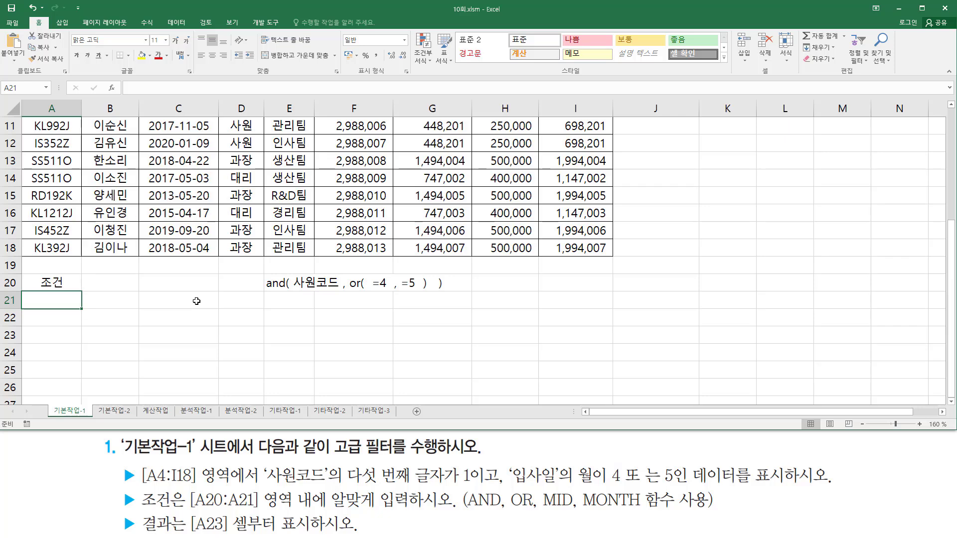
Begin the criterion formula in A21 with =and( mid( A5 , 5 , 1 ) =1 , testing the fifth character of 사원코드.
type("=")
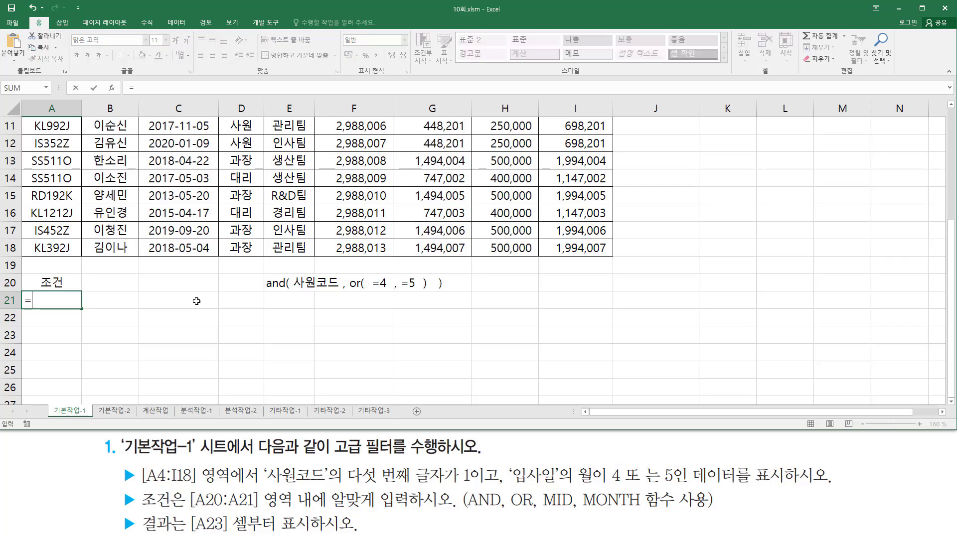
type("an")
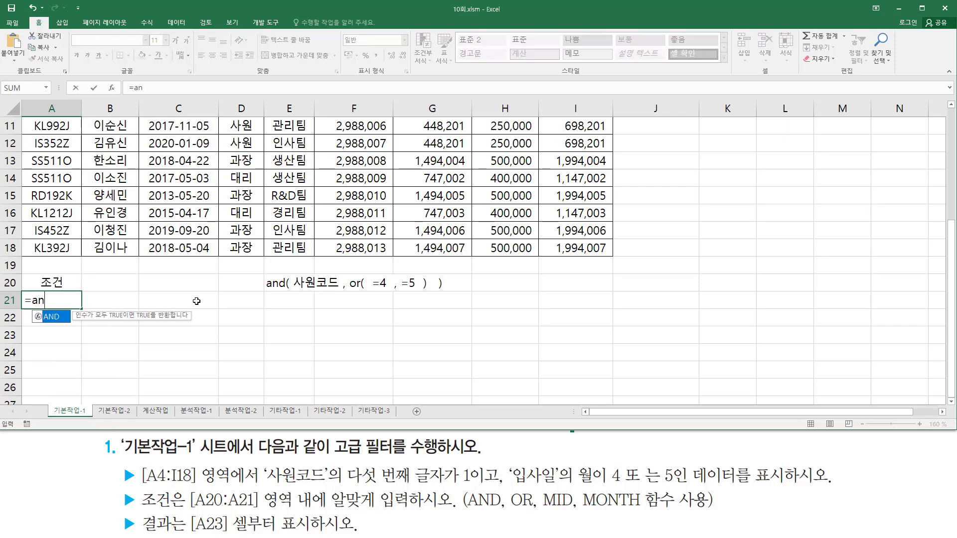
type("d(")
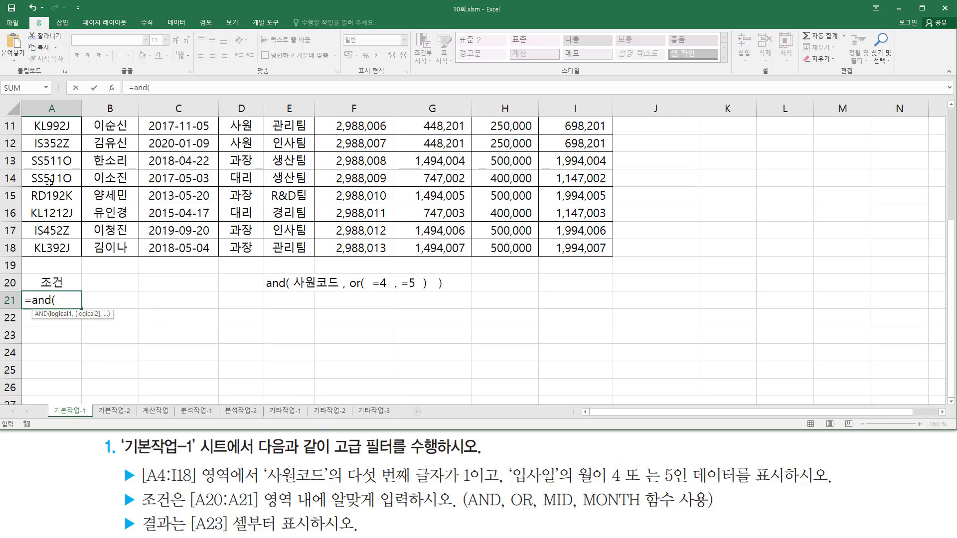
type("mid(")
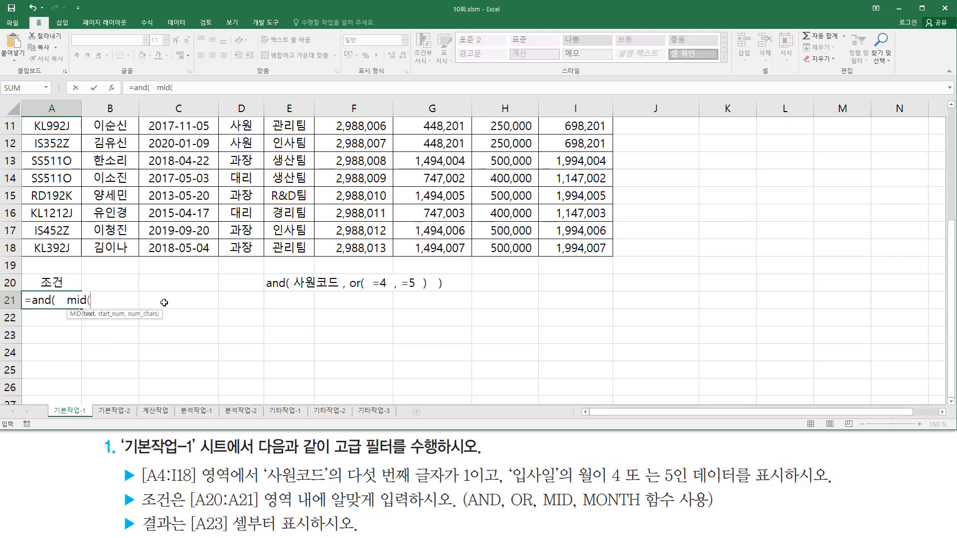
scroll(149, 294, "up", 3)
left_click(56, 211)
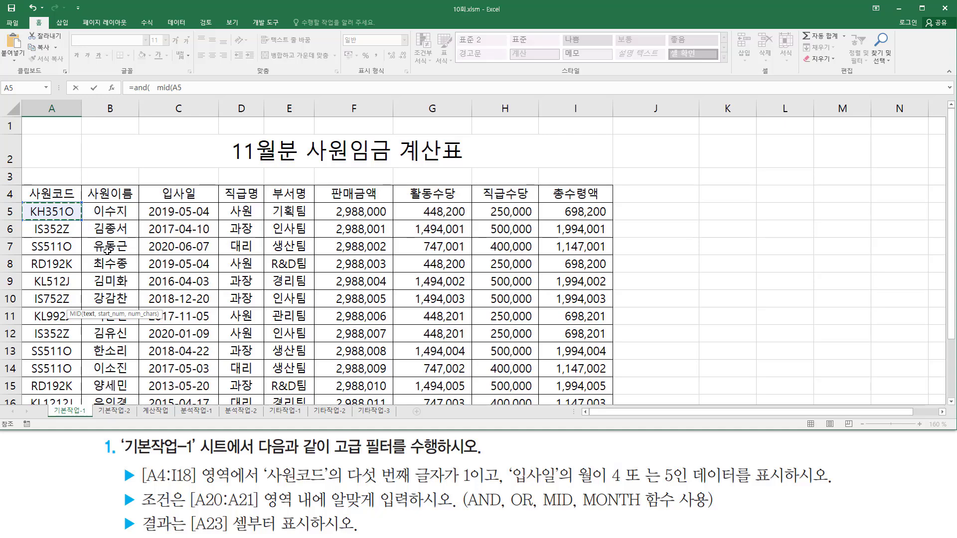
scroll(107, 249, "down", 3)
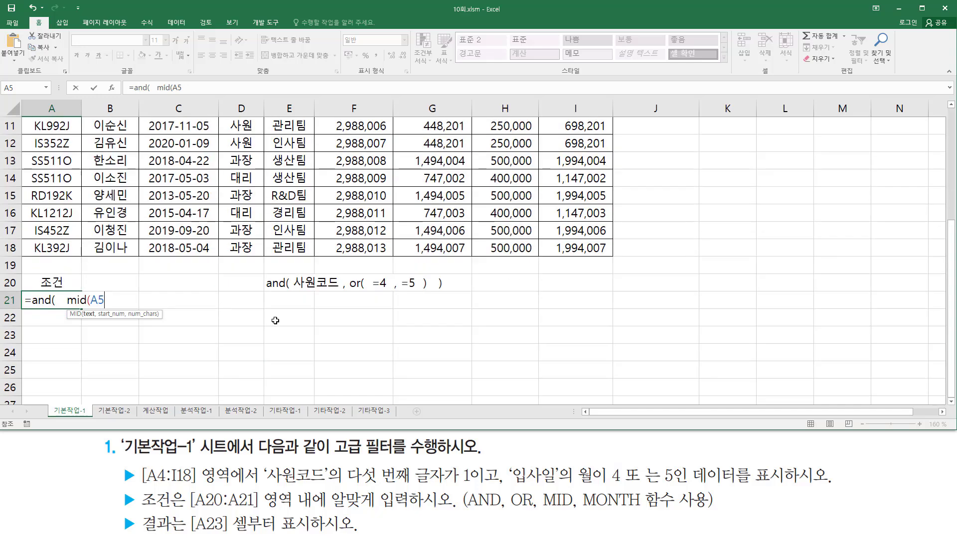
type(", 5 , 1")
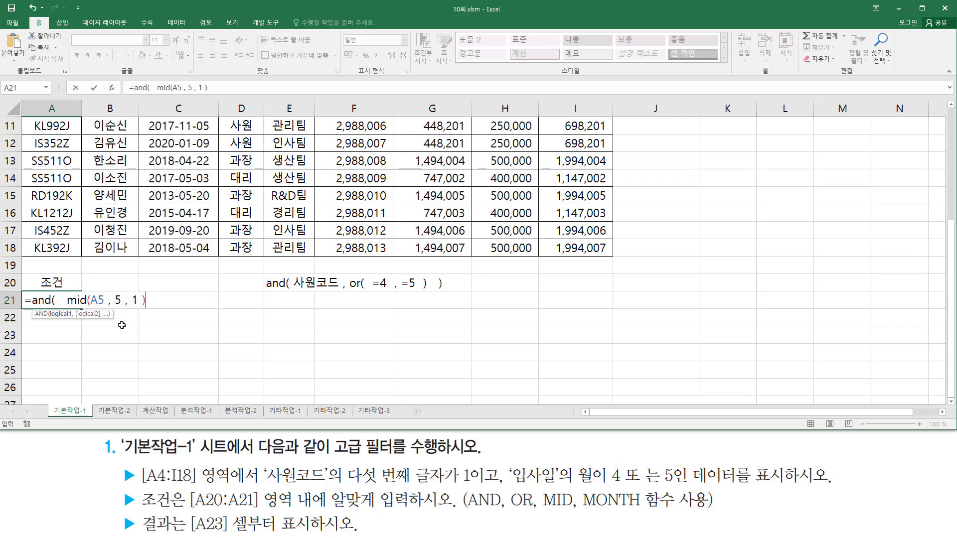
left_click(93, 297)
left_click(162, 301)
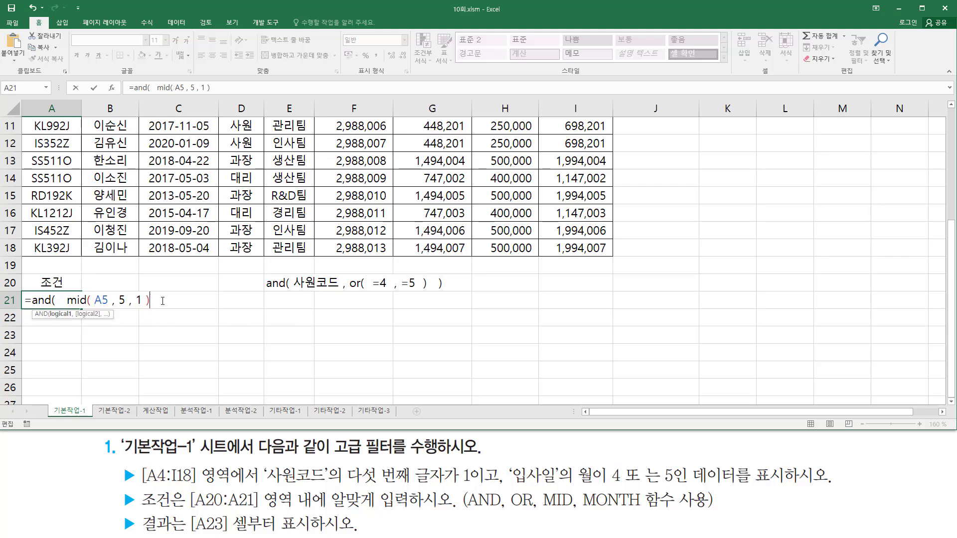
type("=1 ,")
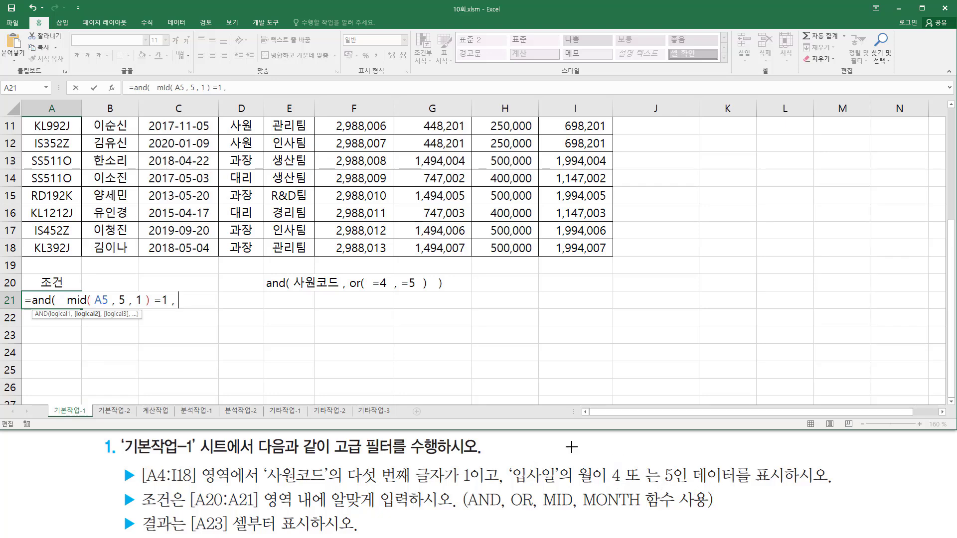
Add a nested or( to the A21 formula with MONTH(C5) =4 as its first condition.
type("or(")
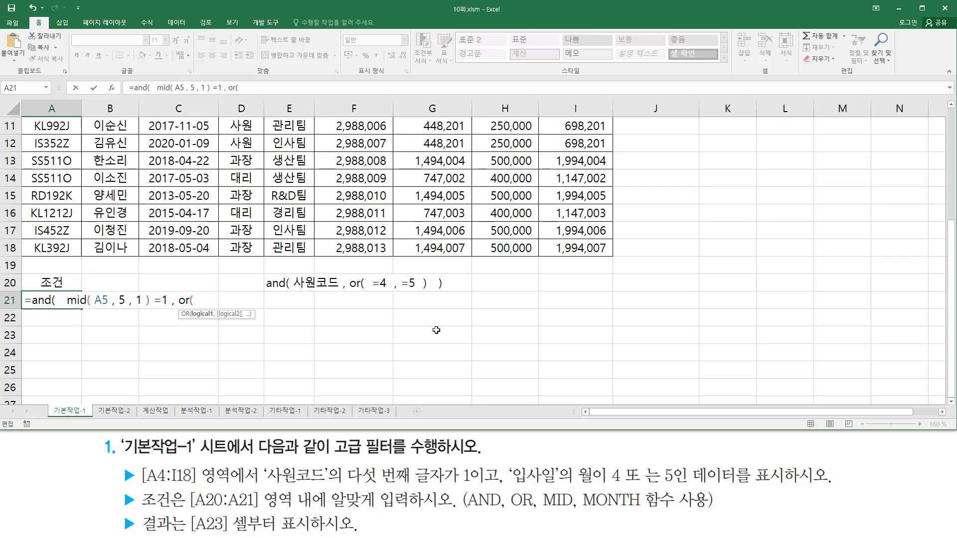
type("month")
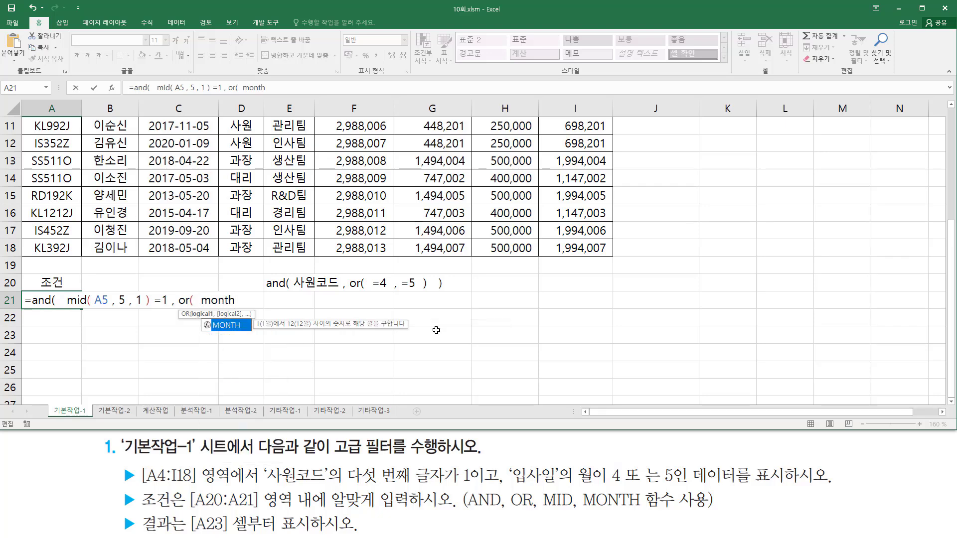
key("Tab")
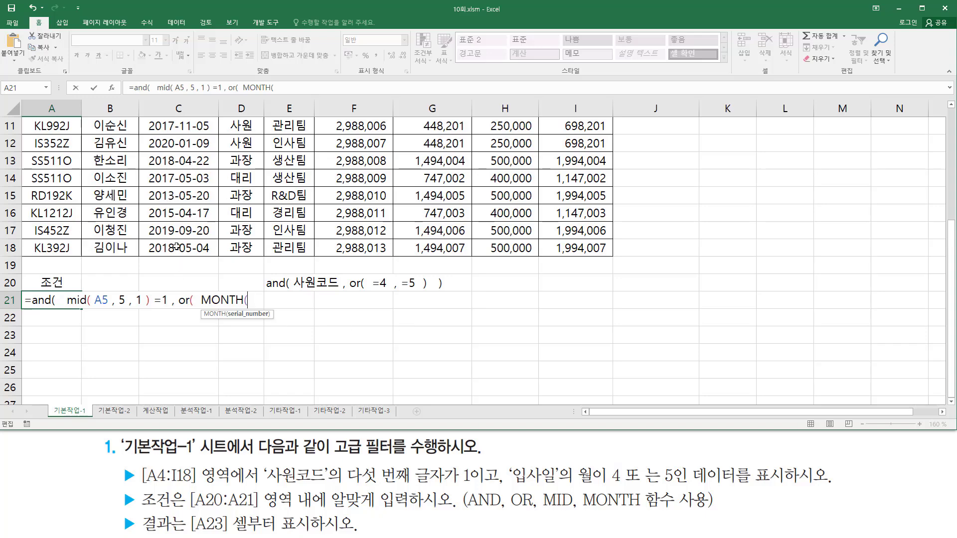
scroll(175, 246, "up", 4)
left_click(189, 210)
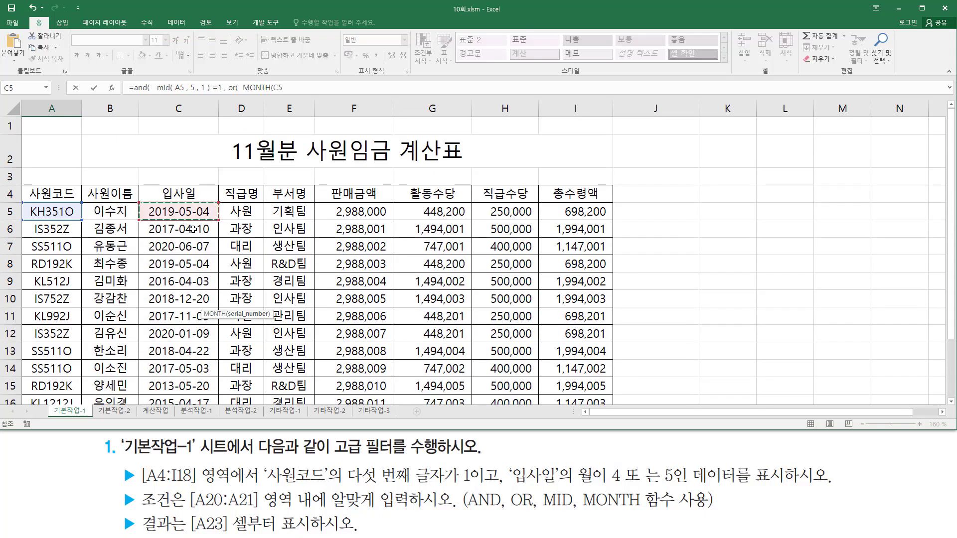
scroll(192, 229, "down", 3)
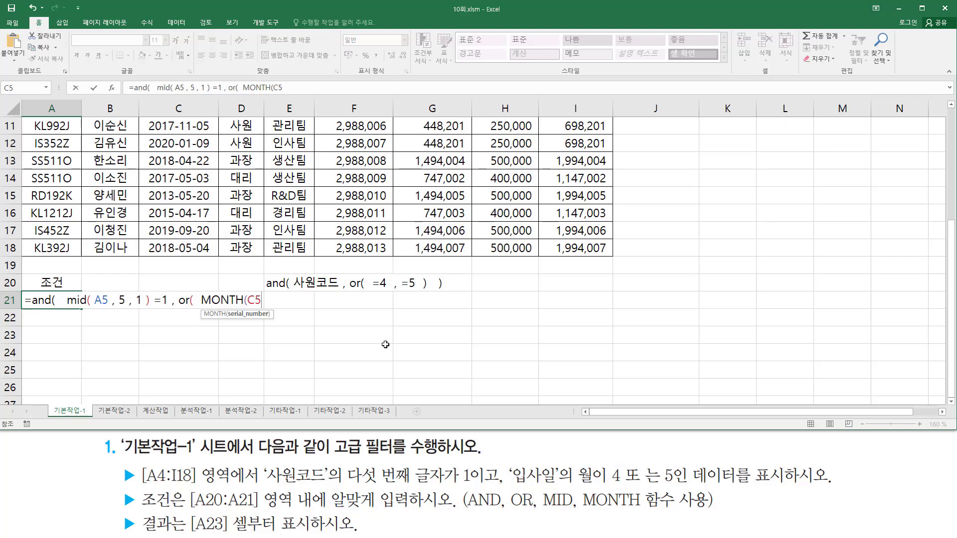
type(")")
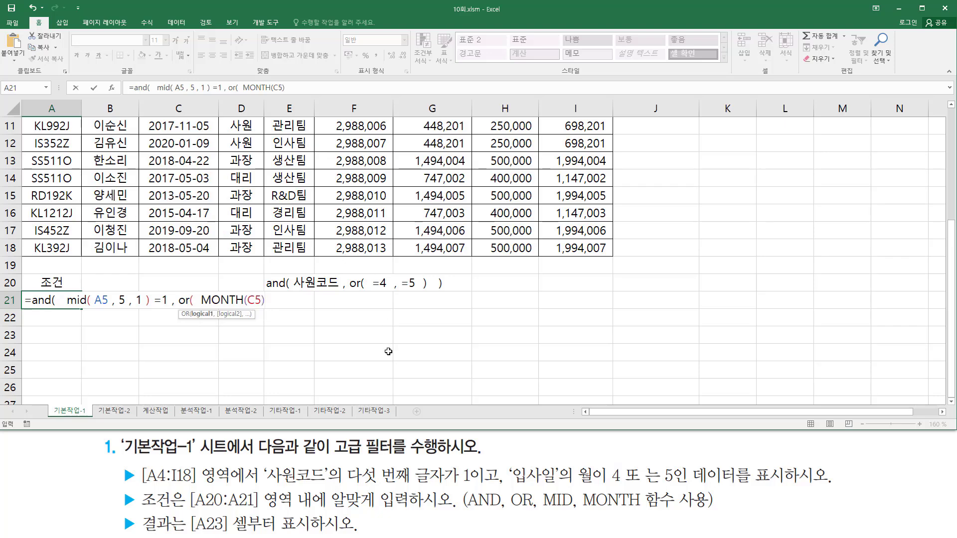
type(" =4 ")
Add MONTH(C5) =5 as the second OR condition in A21 and close both the OR and AND parentheses.
type(", ")
type("mon")
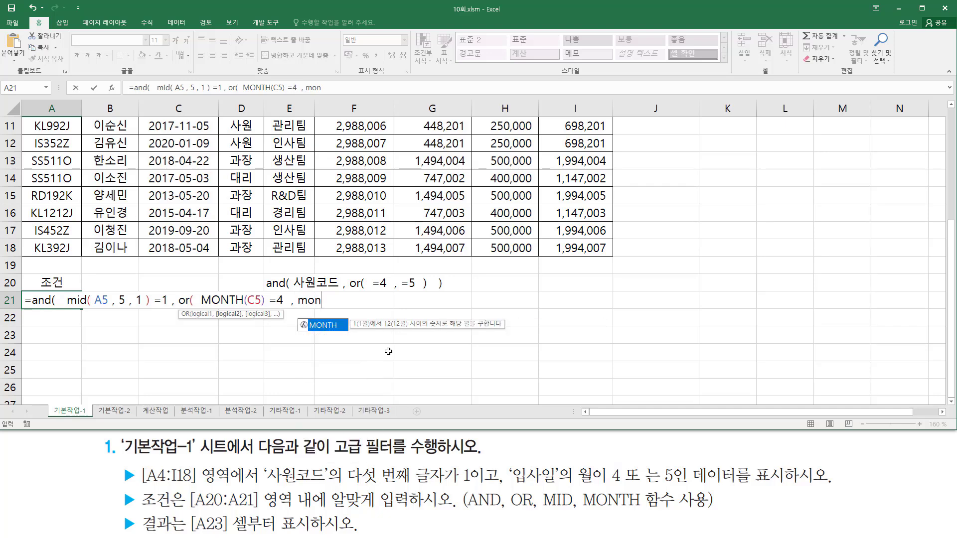
key("Tab")
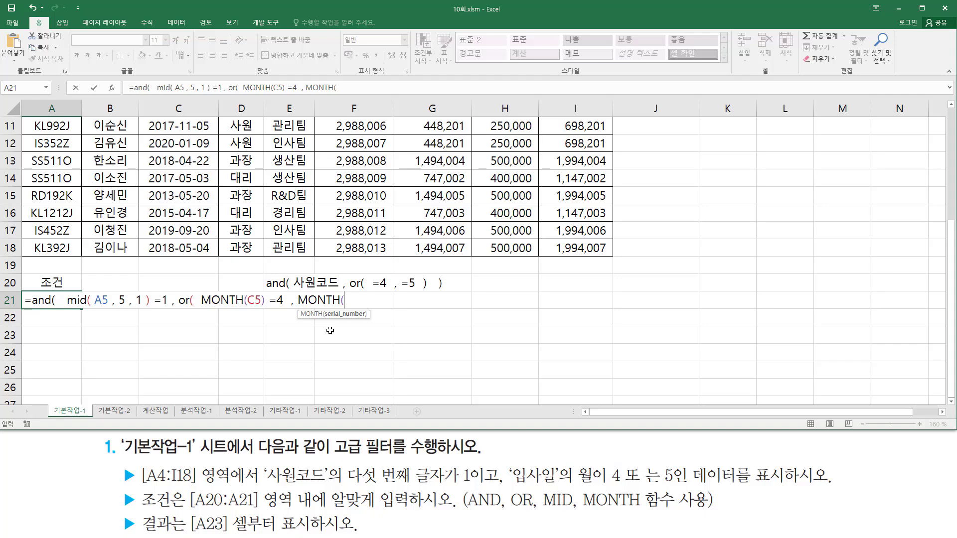
scroll(329, 329, "up", 4)
left_click(180, 210)
scroll(374, 299, "down", 3)
type(") =")
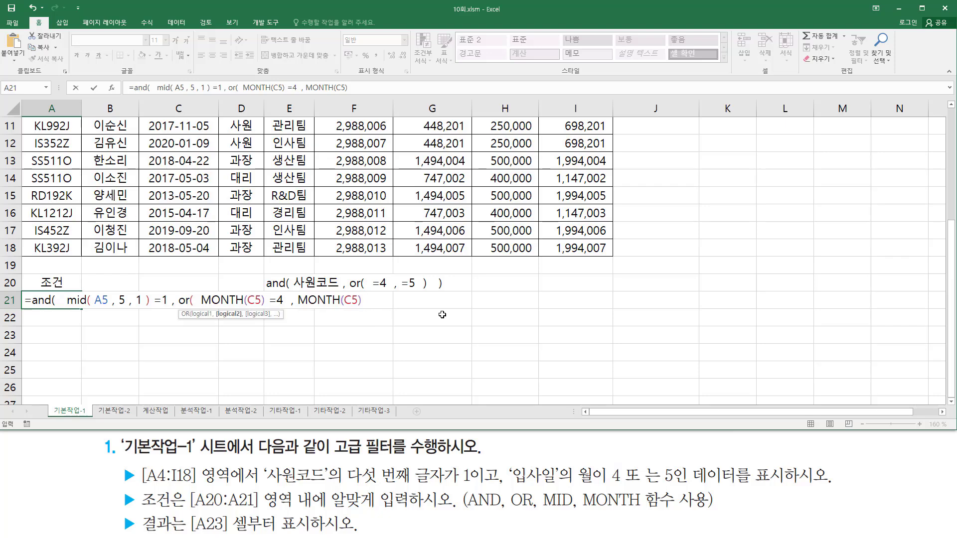
type("5")
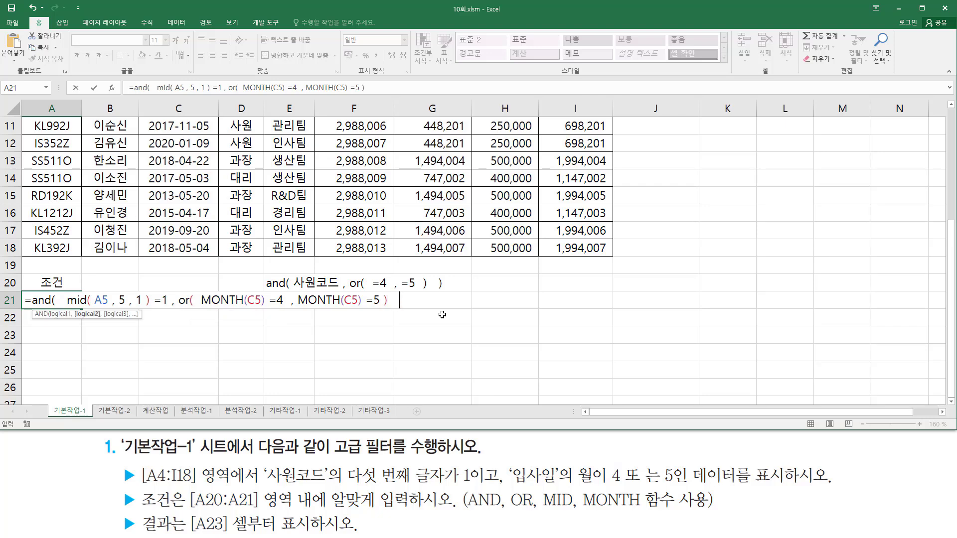
type(")")
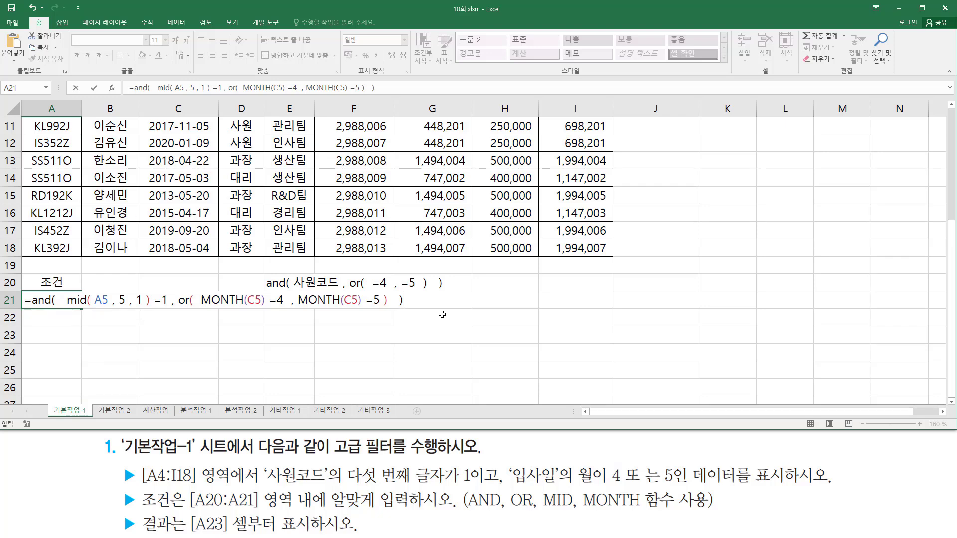
Review the A21 formula's structure: the MID and OR arguments, the two MONTH conditions, and the enclosing AND and OR parentheses.
key("F2")
left_click_drag(63, 309, 392, 312)
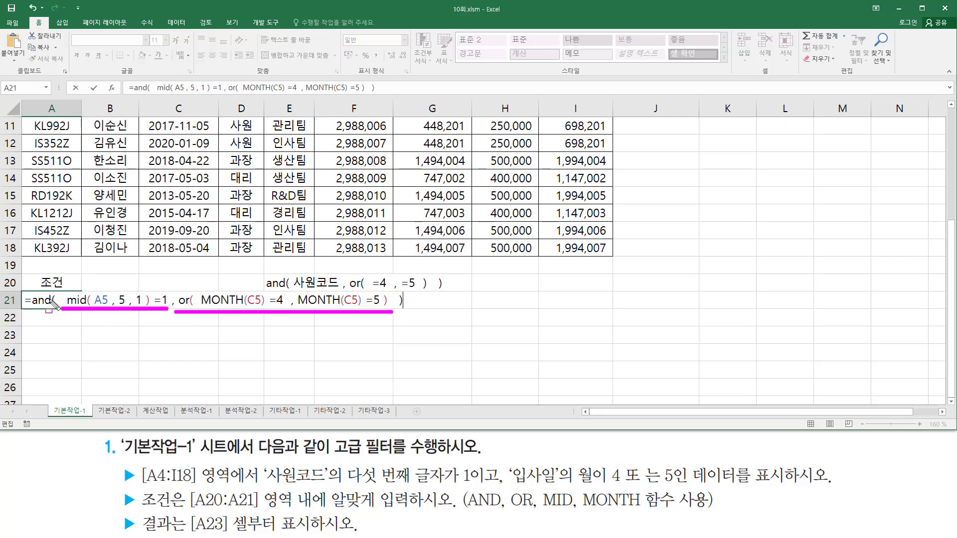
left_click_drag(53, 305, 51, 339)
left_click_drag(402, 306, 402, 342)
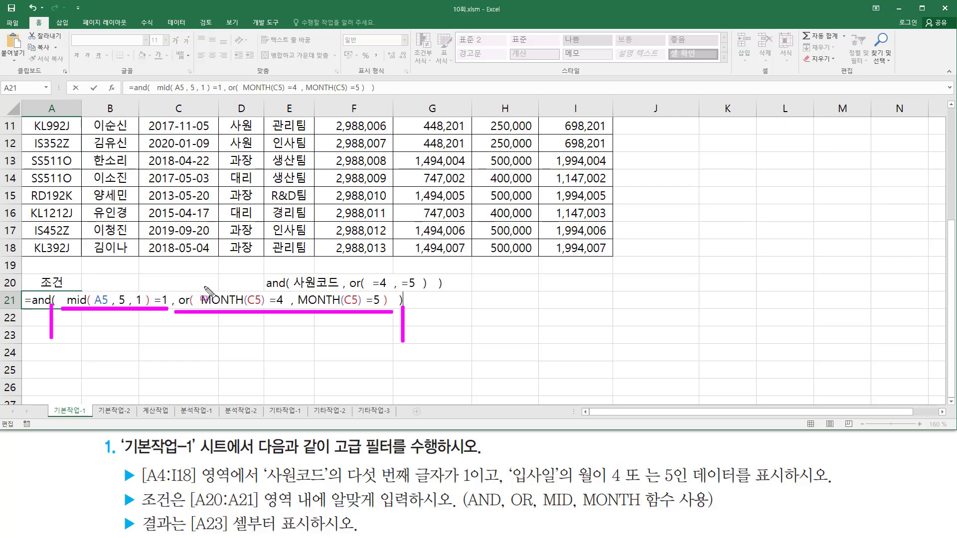
mouse_move(203, 287)
left_mouse_down()
mouse_move(265, 307)
mouse_move(380, 308)
left_mouse_up()
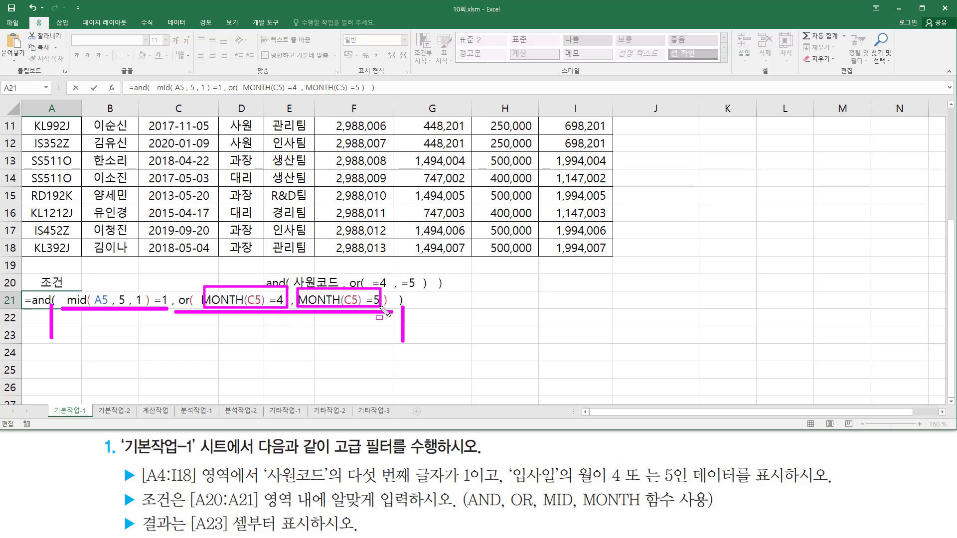
left_click_drag(193, 280, 193, 294)
left_click_drag(385, 280, 385, 297)
key("Escape")
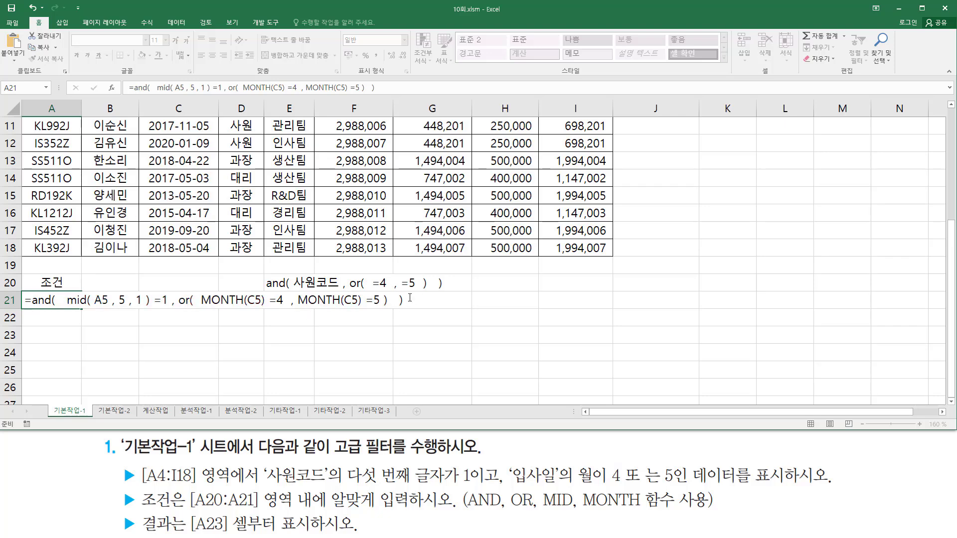
Commit the criterion formula in A21 and paste a copy of it as apostrophe-prefixed text in C21.
key("Return")
key("Down")
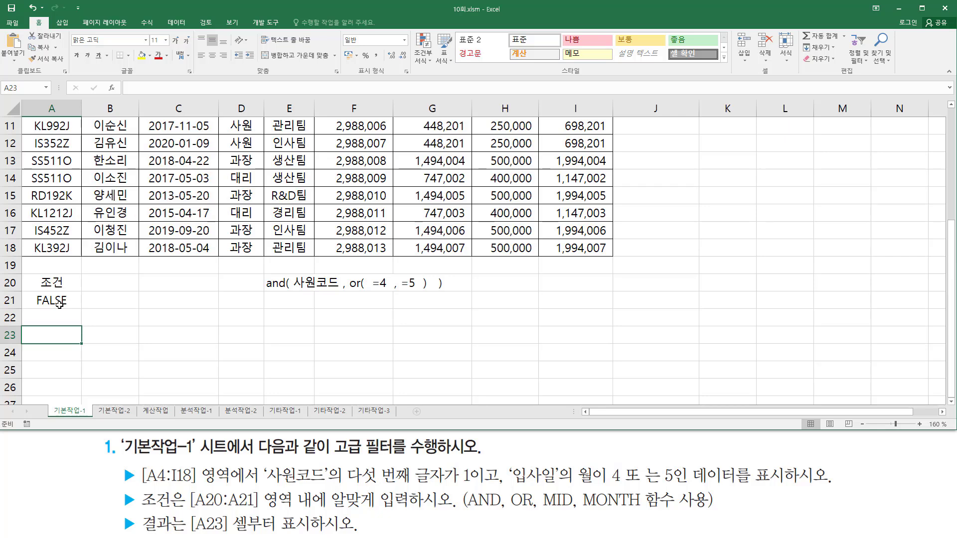
scroll(199, 262, "down", 1)
left_click(159, 248)
type("'")
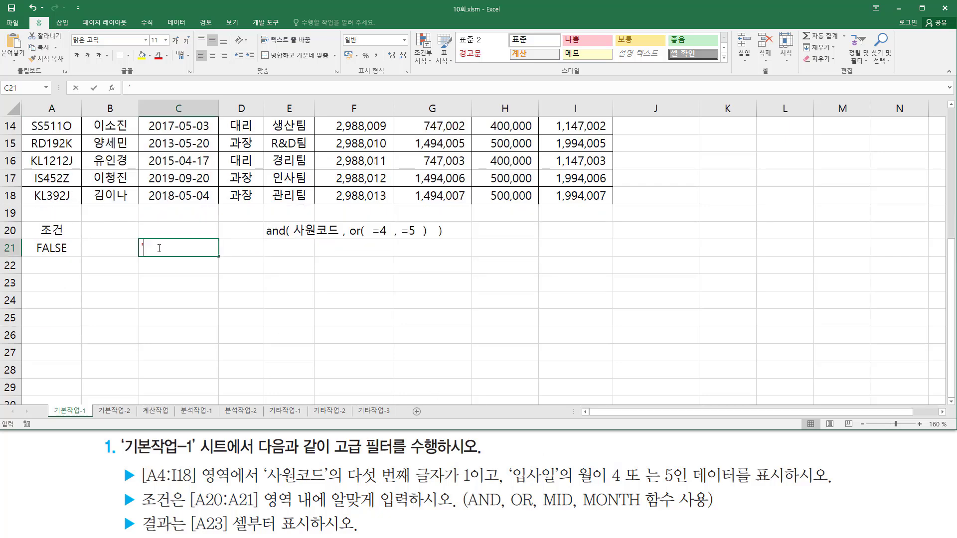
key("ctrl+v")
key("Return")
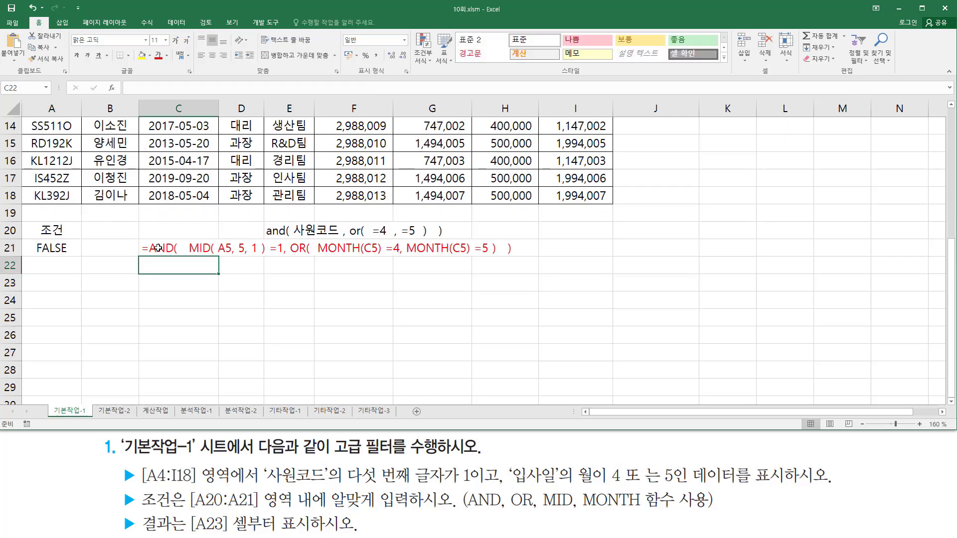
Compare the MID( A5, 5, 1 ) =1 part of the C21 note with the task's requirement for the fifth character of 사원코드.
left_click(241, 346)
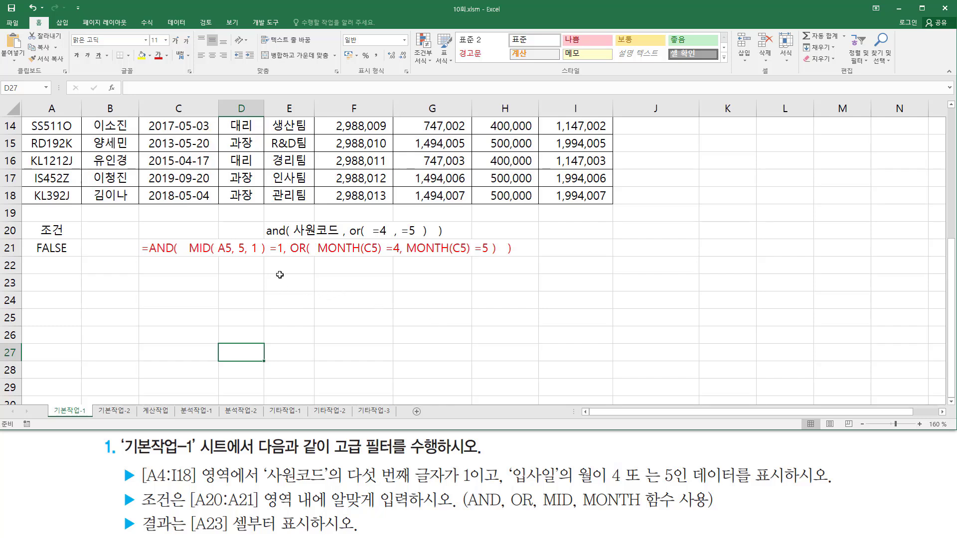
left_click_drag(270, 255, 286, 256)
mouse_move(188, 251)
left_mouse_down()
mouse_move(188, 232)
mouse_move(193, 253)
mouse_move(277, 263)
mouse_move(267, 266)
left_mouse_up()
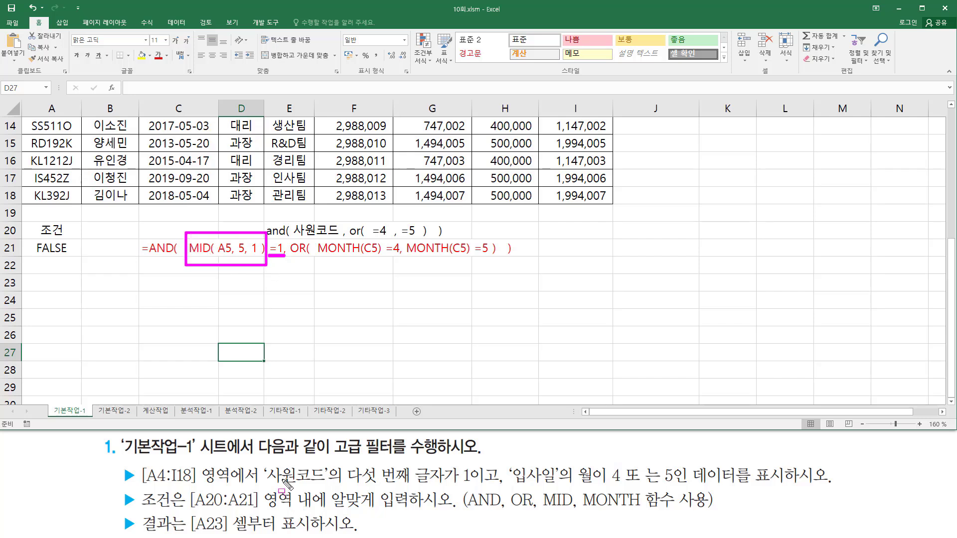
mouse_move(268, 483)
left_mouse_down()
mouse_move(402, 483)
mouse_move(420, 492)
mouse_move(453, 471)
mouse_move(445, 466)
left_mouse_up()
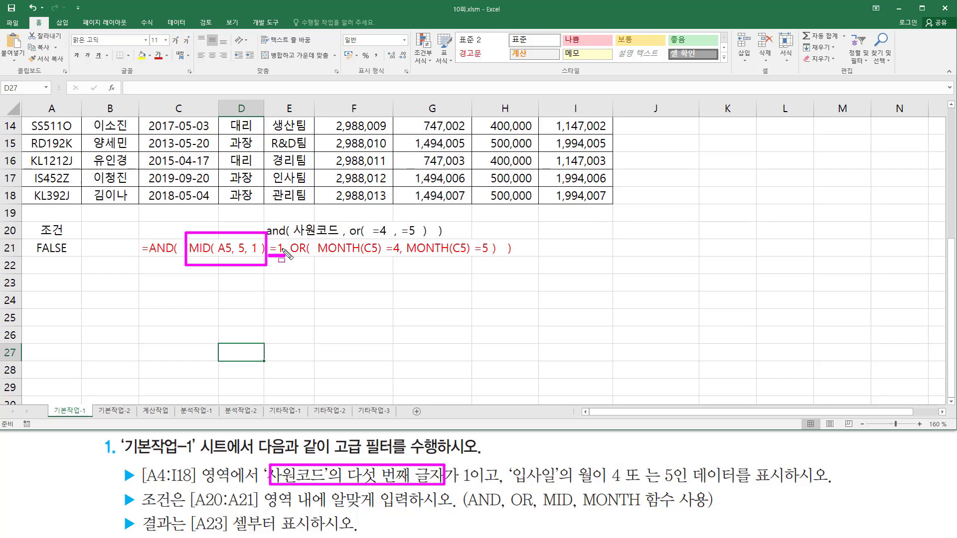
left_click_drag(270, 247, 284, 256)
key("Escape")
In the C21 formula note, put the compared 1 in quotes as "1" and add spaces around the comma before OR.
double_click(186, 250)
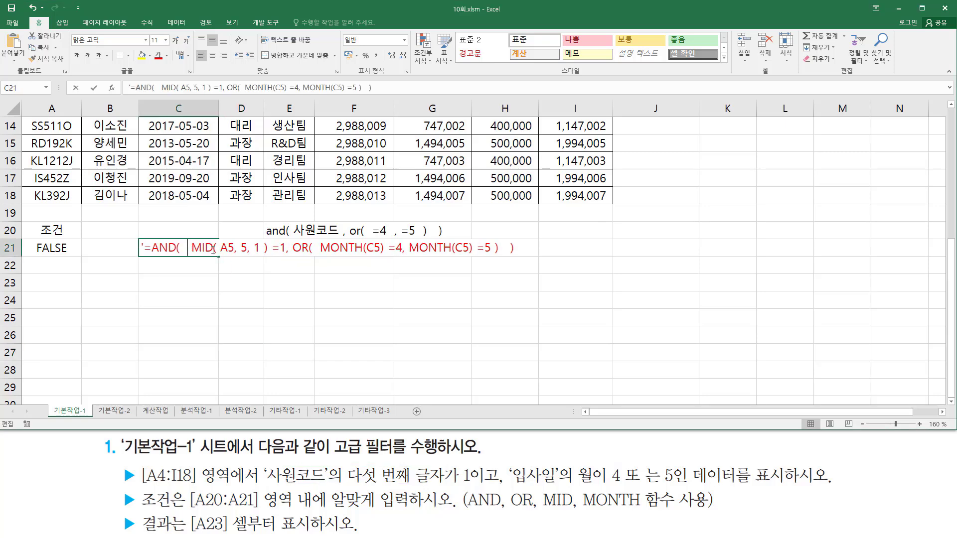
left_click(280, 248)
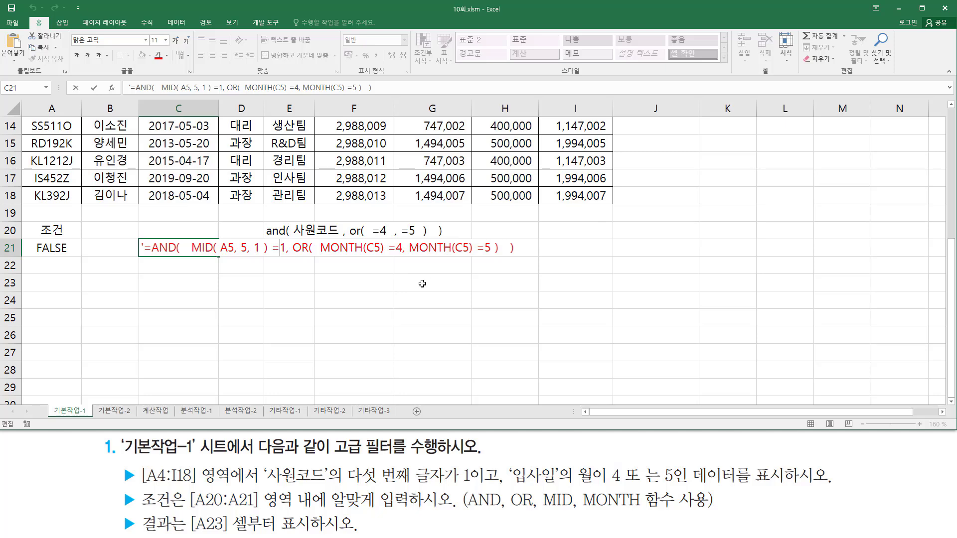
type("\"")
key("Right")
type("\"")
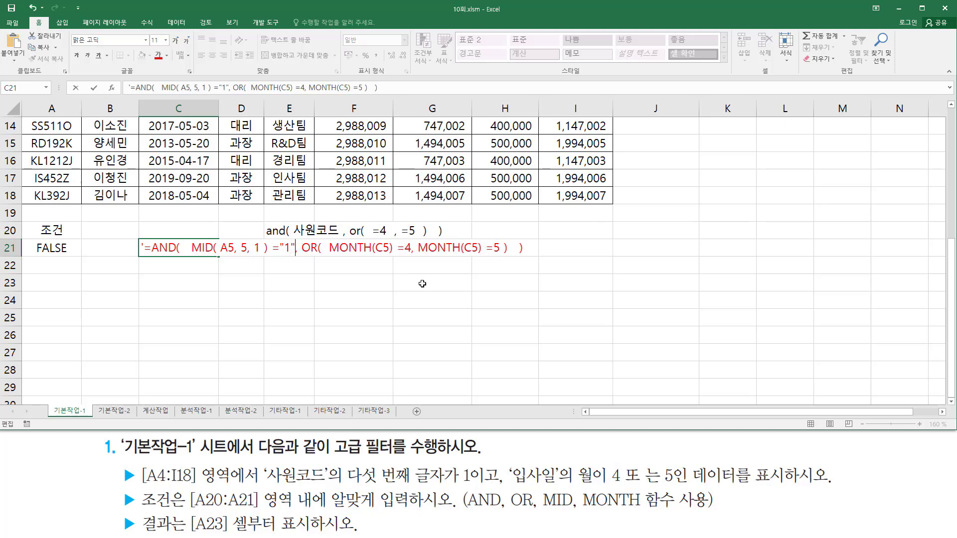
key("Right")
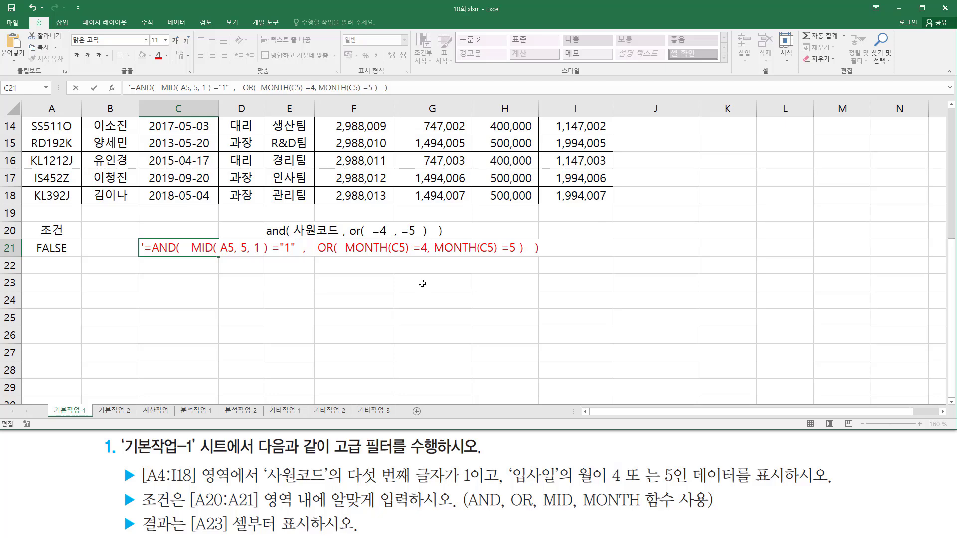
key("Return")
left_click(380, 303)
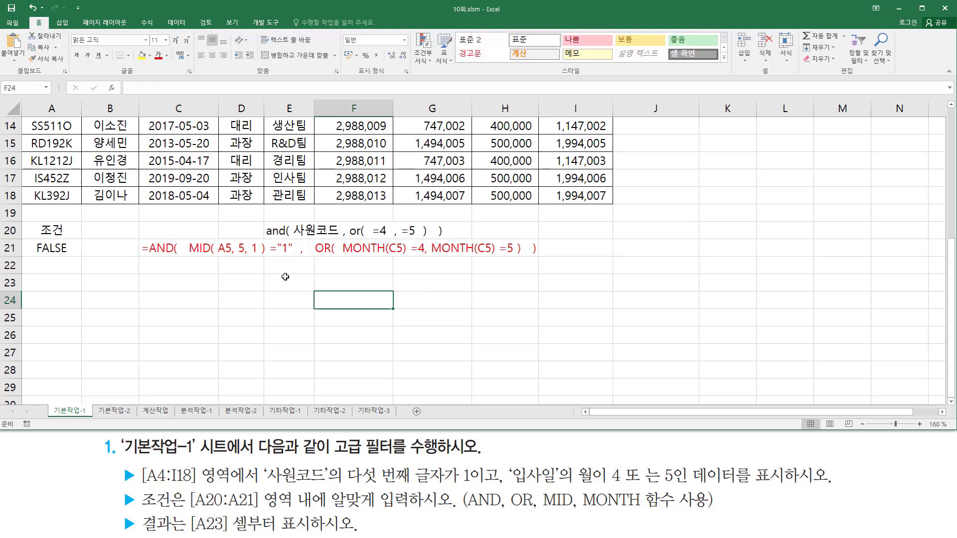
Change the MID comparison in the A21 criterion formula to the text value "1" and commit the formula.
left_click(52, 250)
double_click(49, 248)
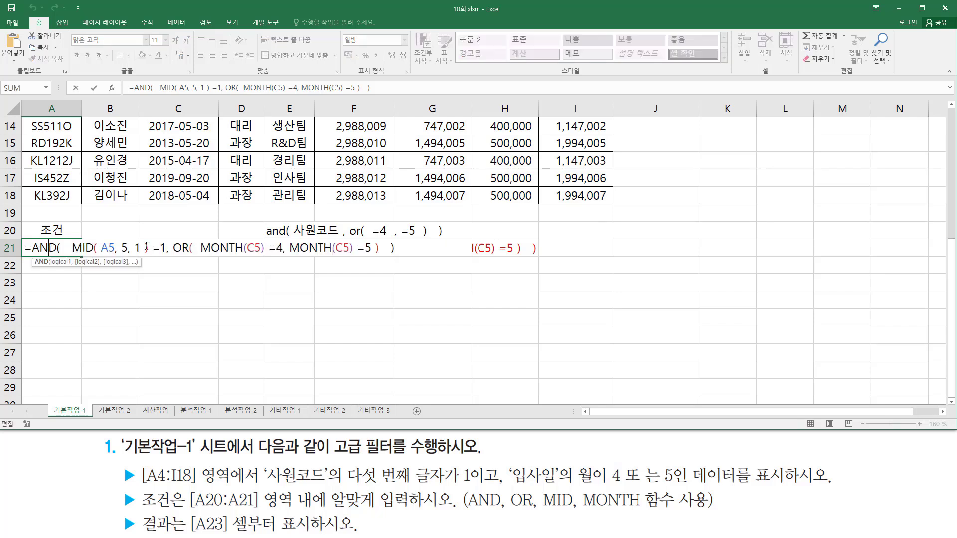
left_click(165, 248)
type("\"1\"")
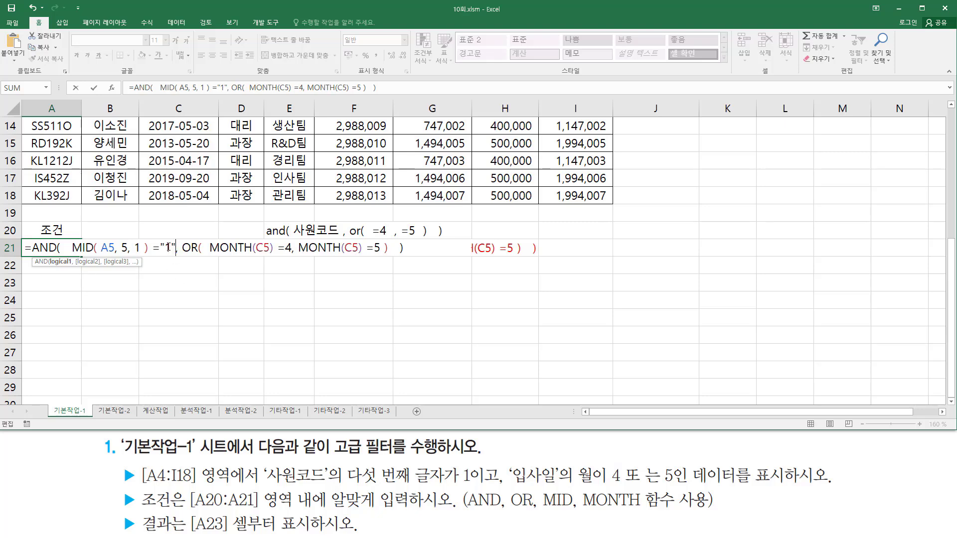
left_click_drag(175, 248, 70, 247)
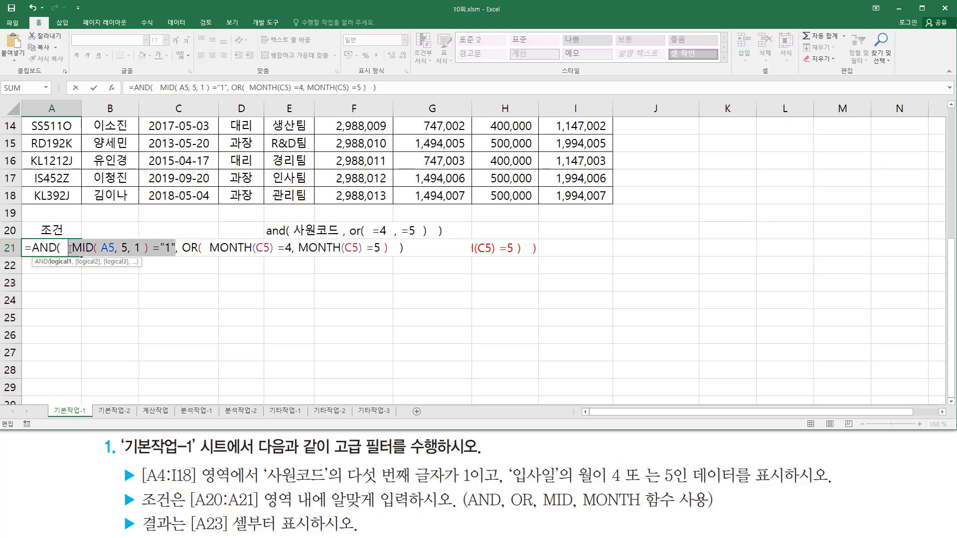
left_click(70, 248)
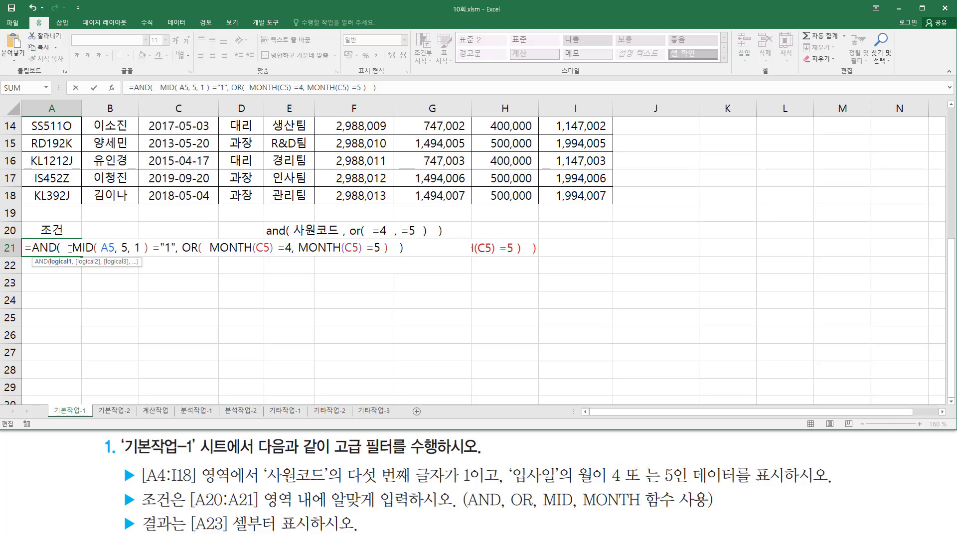
key("Return")
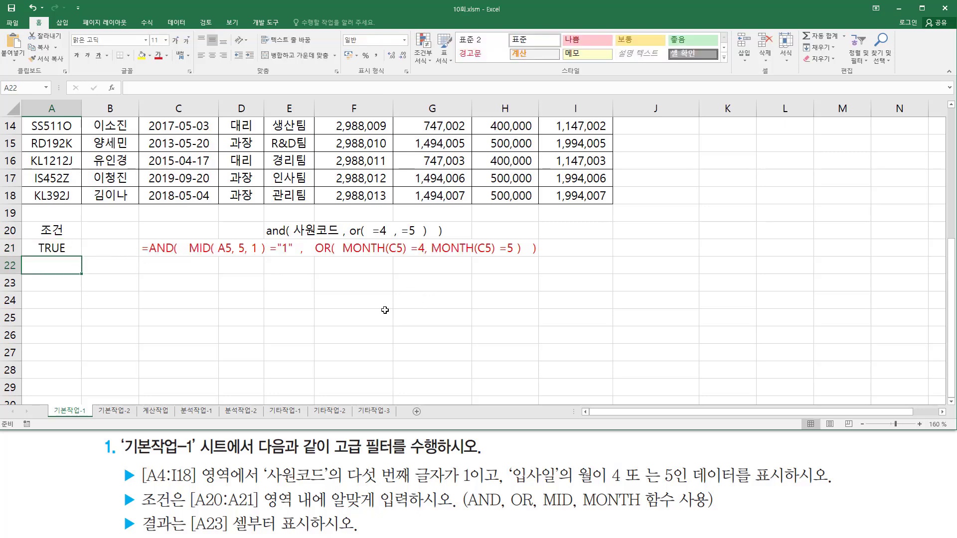
Examine the extent of the salary table starting at A4, its title, and the empty row 3 between them.
scroll(384, 309, "up", 4)
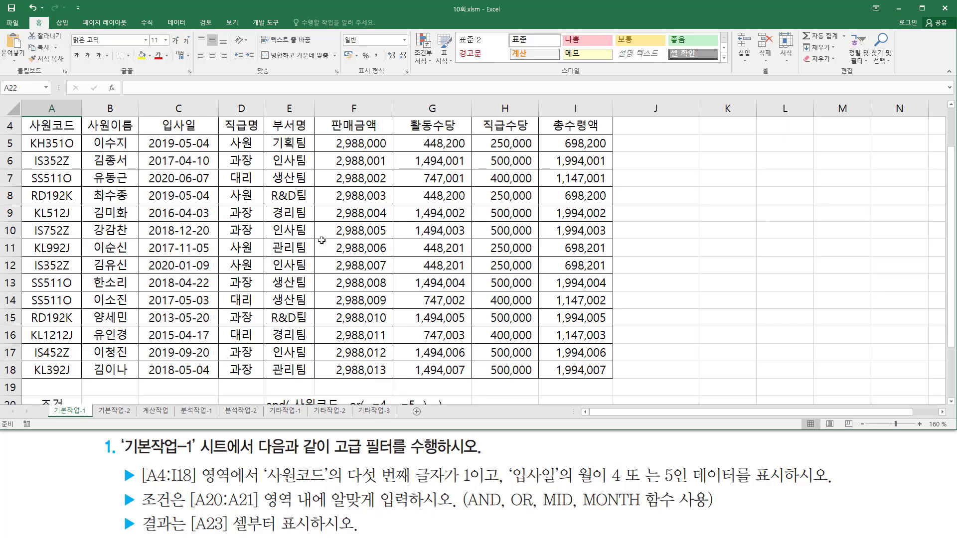
scroll(344, 254, "up", 1)
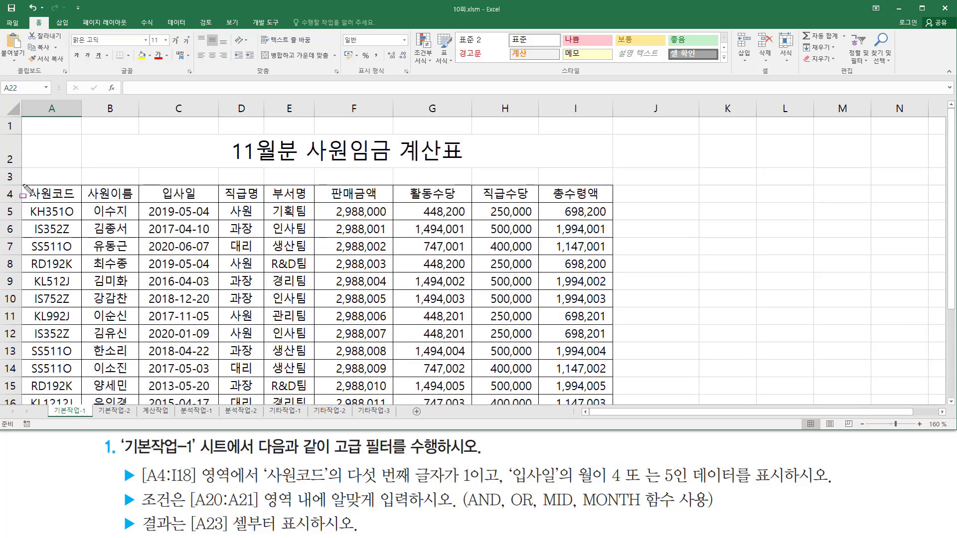
mouse_move(25, 189)
left_mouse_down()
mouse_move(30, 222)
mouse_move(623, 388)
mouse_move(616, 406)
left_mouse_up()
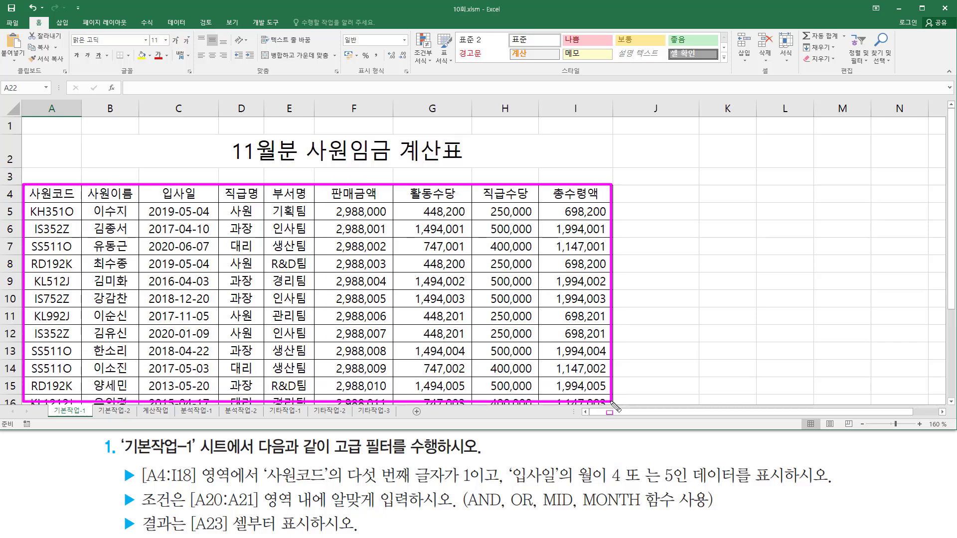
left_click_drag(226, 138, 473, 165)
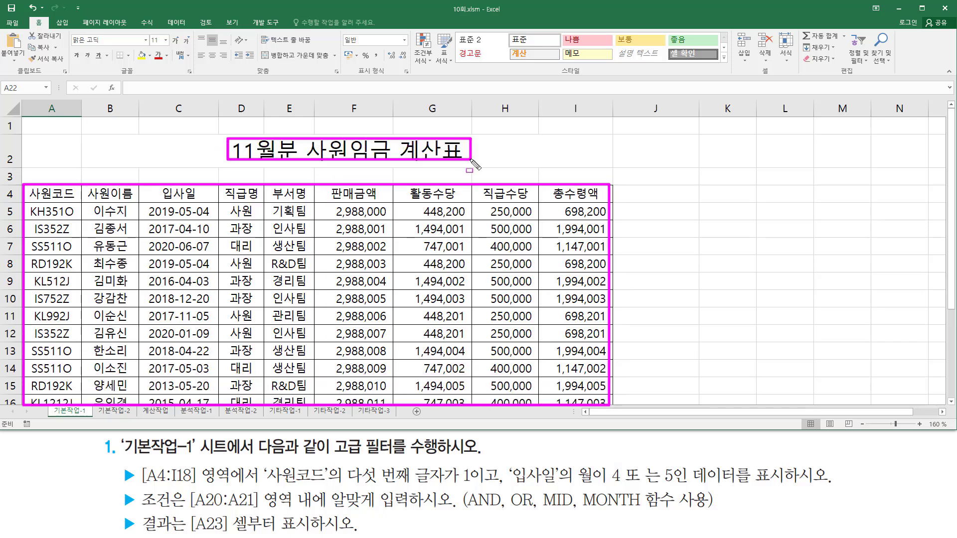
left_click_drag(2, 175, 653, 175)
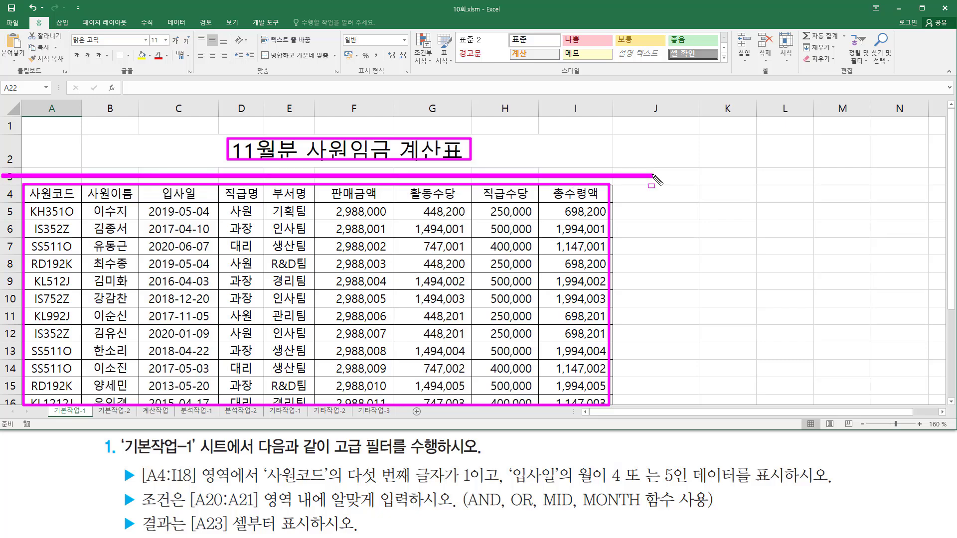
key("Escape")
Select the whole salary table A4:I18, including its header row, for the advanced filter.
left_click(56, 194)
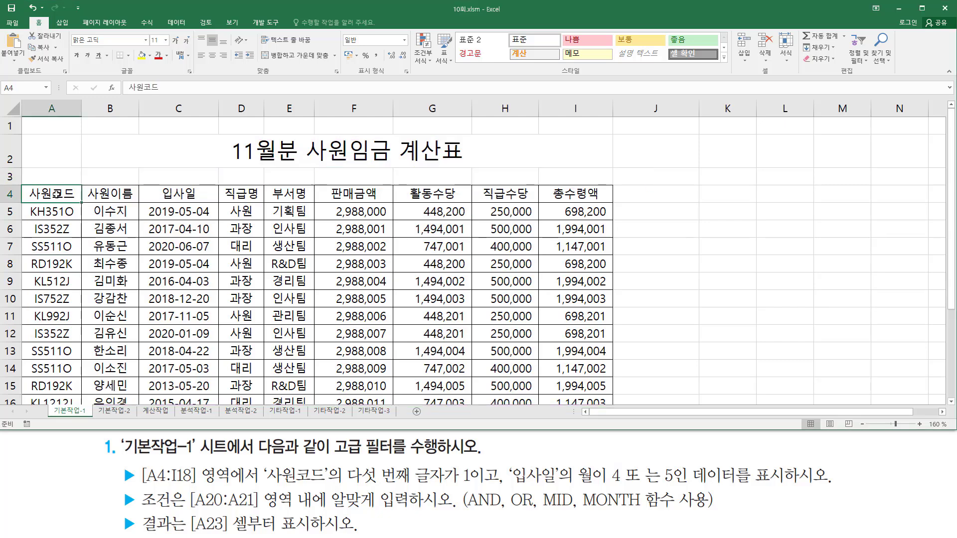
left_click_drag(56, 193, 582, 370)
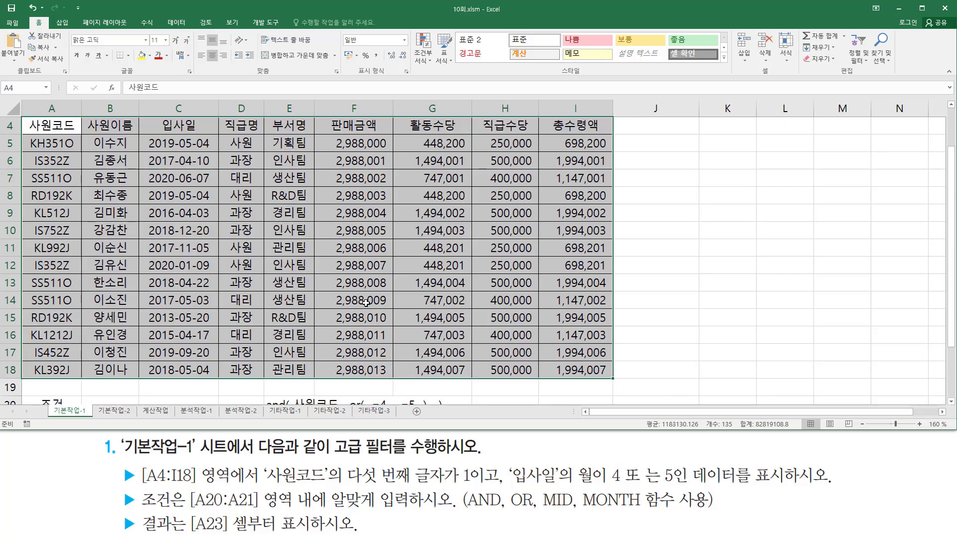
scroll(366, 302, "up", 1)
left_click(177, 22)
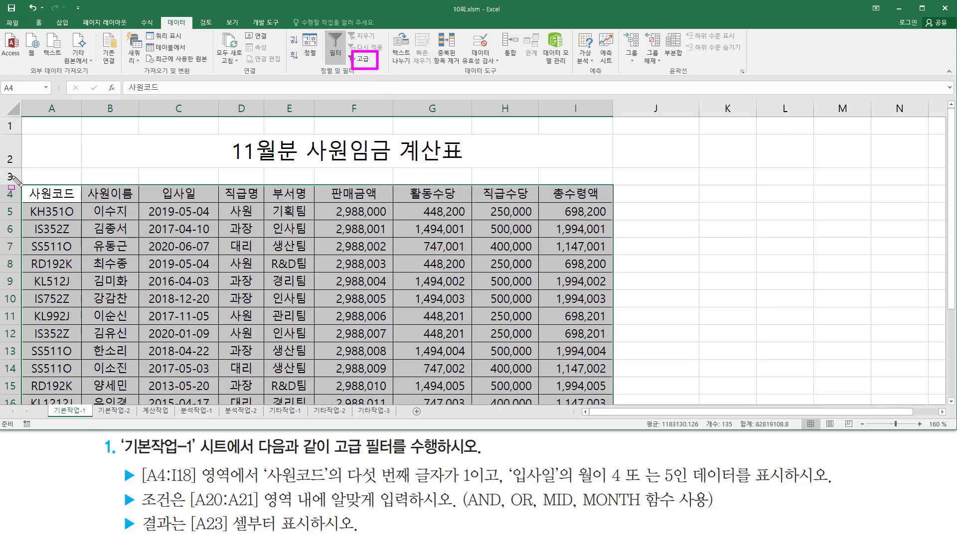
mouse_move(12, 175)
left_mouse_down()
mouse_move(658, 194)
mouse_move(651, 178)
left_mouse_up()
key("Escape")
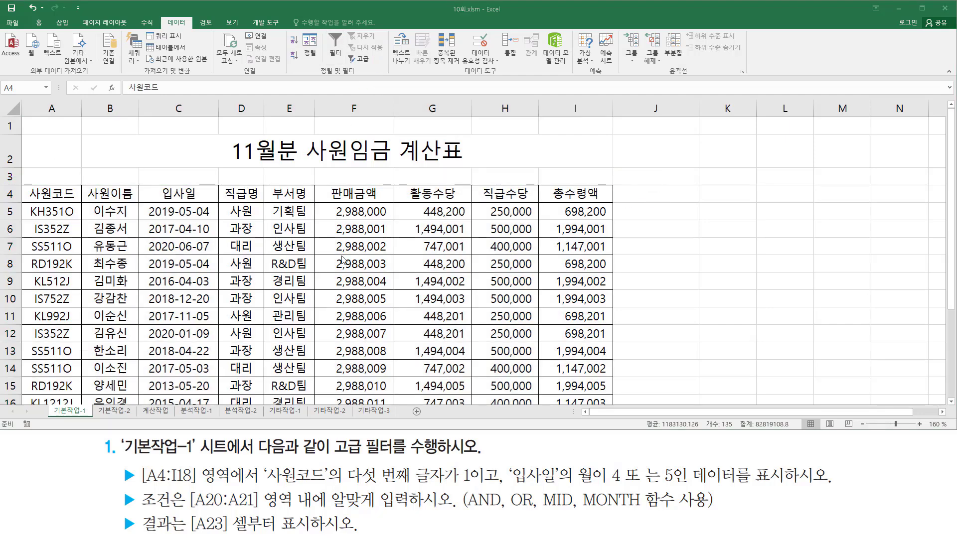
left_click(256, 249)
left_click(215, 293)
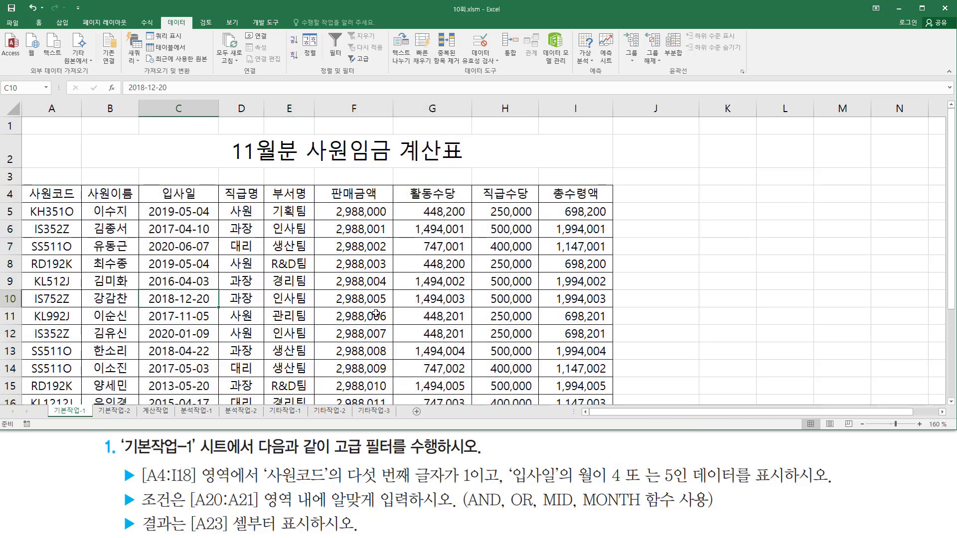
left_click(375, 313)
left_click(481, 275)
left_click(513, 341)
left_click(321, 357)
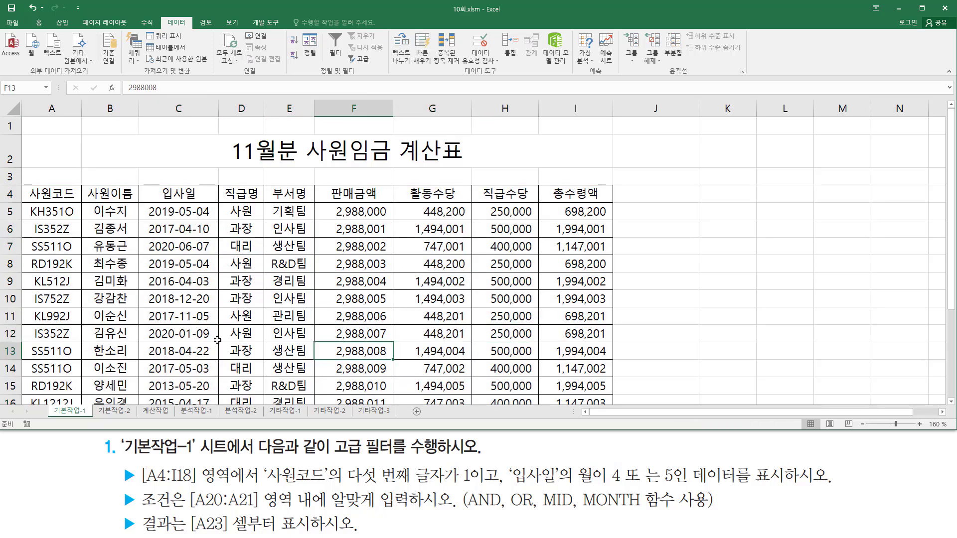
left_click(131, 301)
Start an advanced filter from cell B7 inside the table, copying results to another location with list range $A$4:$I$18.
left_click(131, 254)
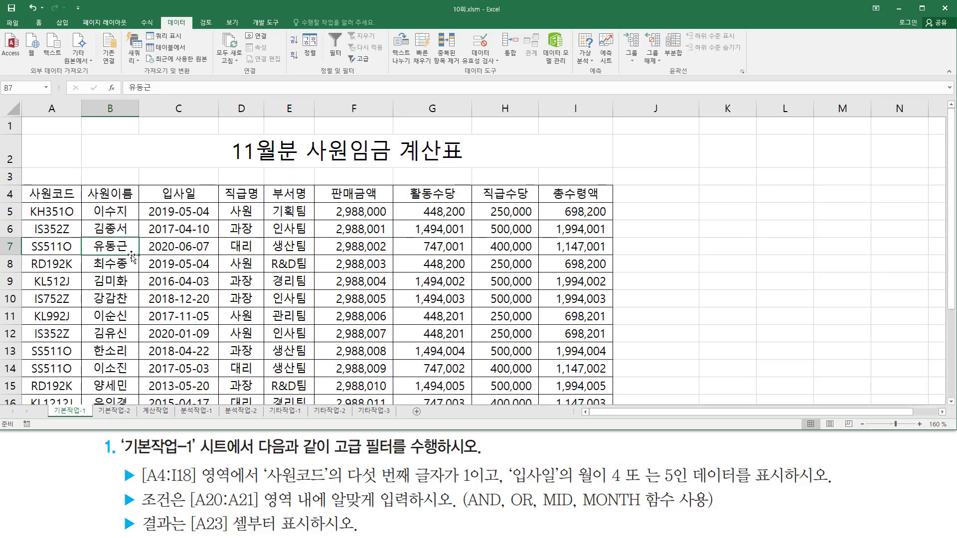
left_click(360, 60)
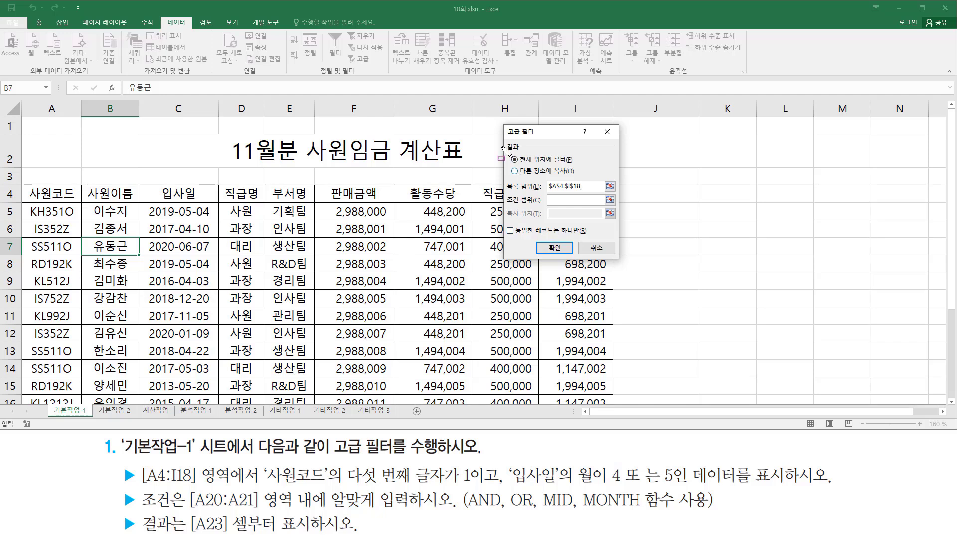
mouse_move(503, 138)
left_mouse_down()
mouse_move(516, 168)
mouse_move(586, 181)
left_mouse_up()
key("Escape")
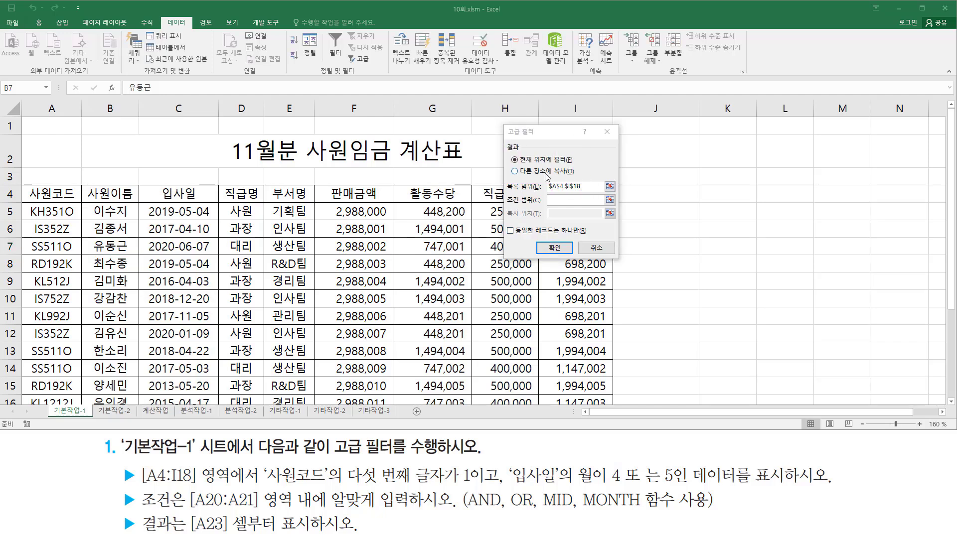
left_click(537, 171)
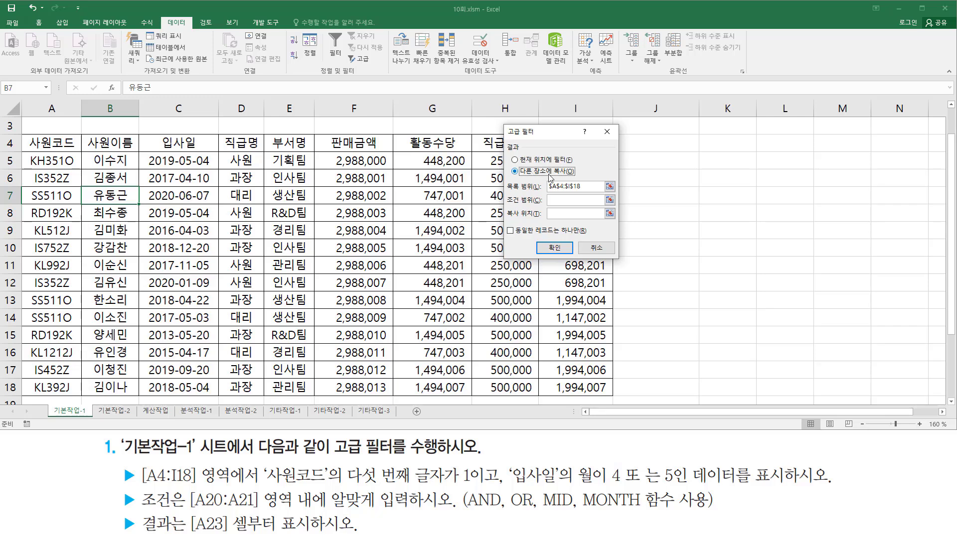
left_click(599, 186)
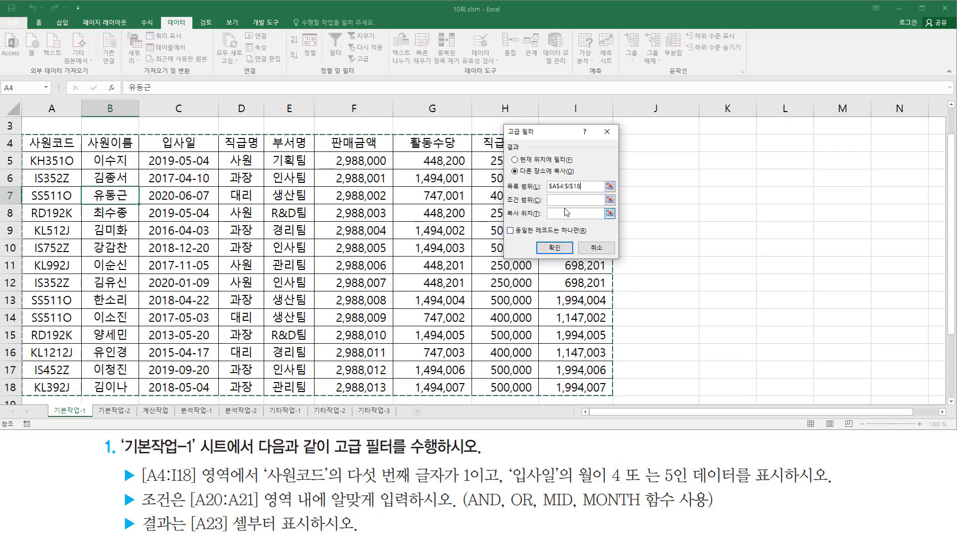
Set the criteria range to A20:A21 and the copy destination to A23, and run the advanced filter.
scroll(309, 263, "down", 3)
scroll(309, 263, "down", 1)
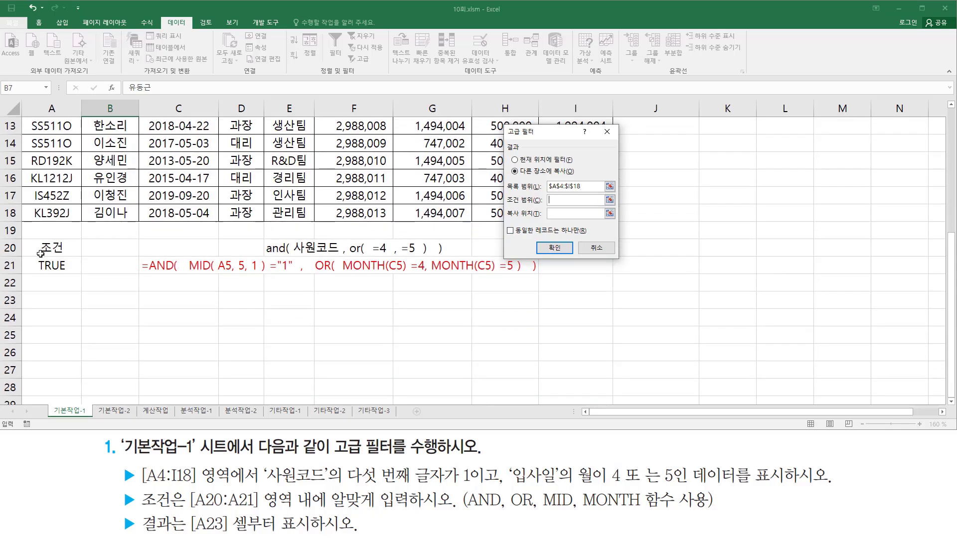
left_click_drag(40, 251, 65, 267)
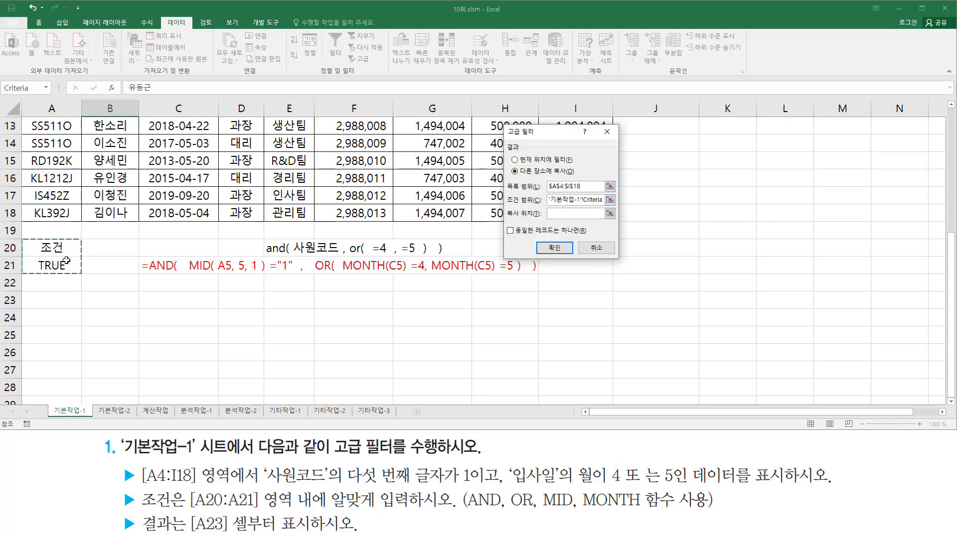
left_click(551, 214)
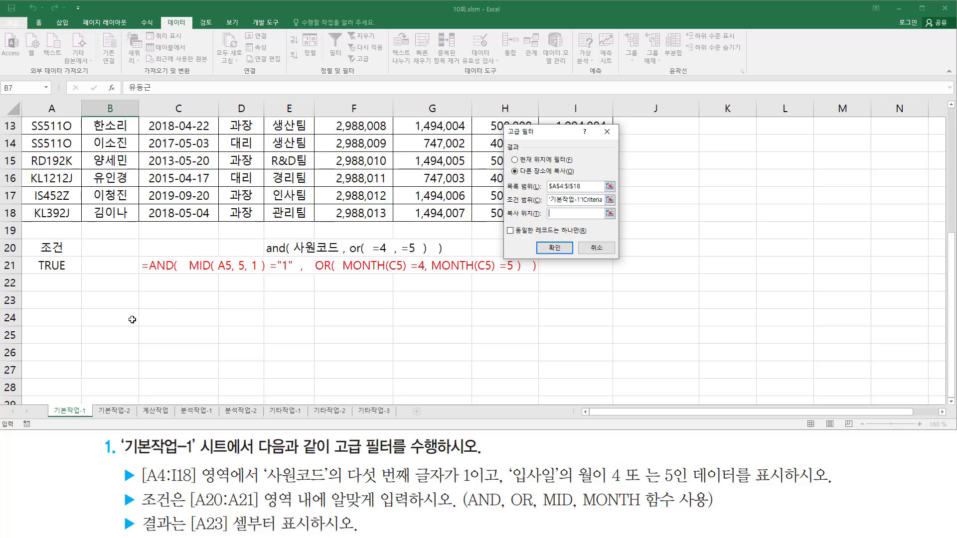
left_click(54, 304)
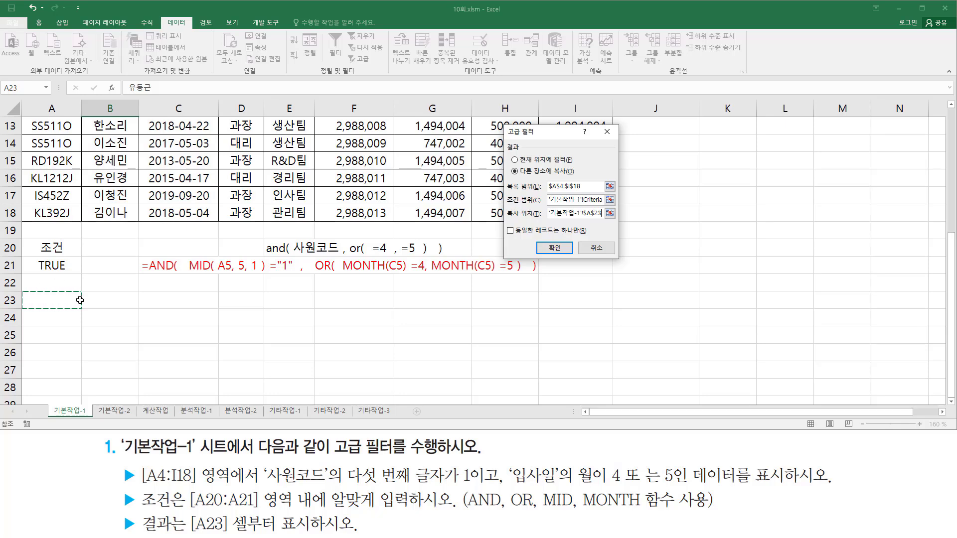
left_click(555, 248)
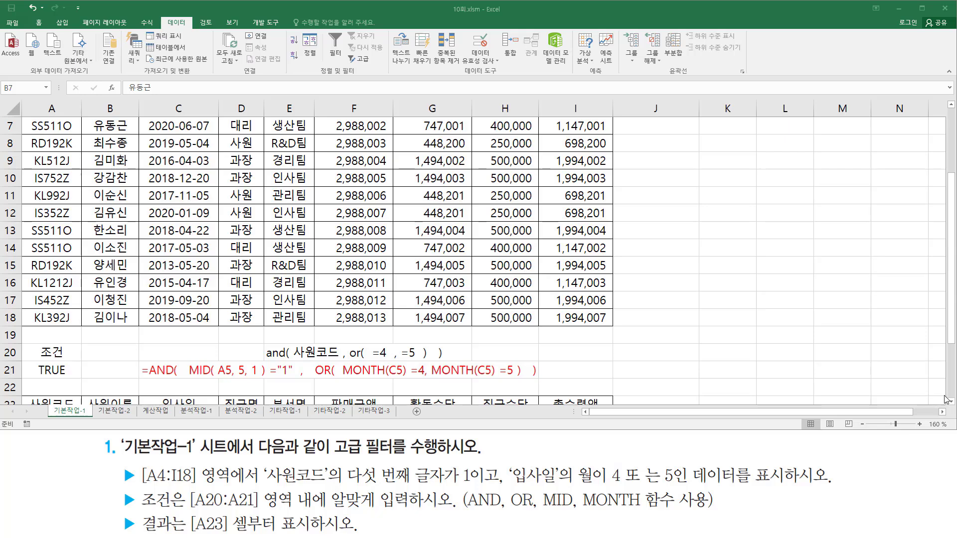
Review the filtered records starting at A23 against the MID( A5, 5, 1 ) ="1" condition in the C21 note.
scroll(951, 404, "down", 7)
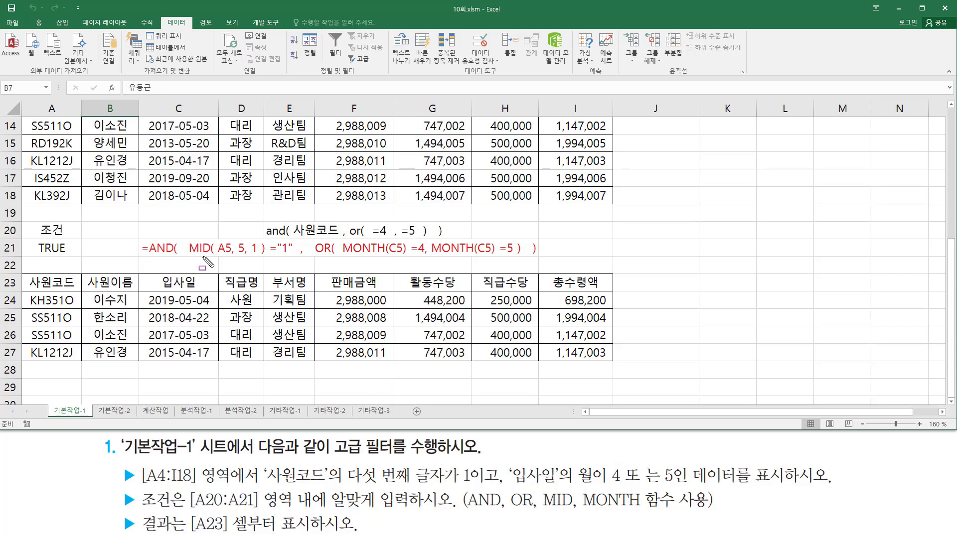
left_click_drag(188, 256, 266, 255)
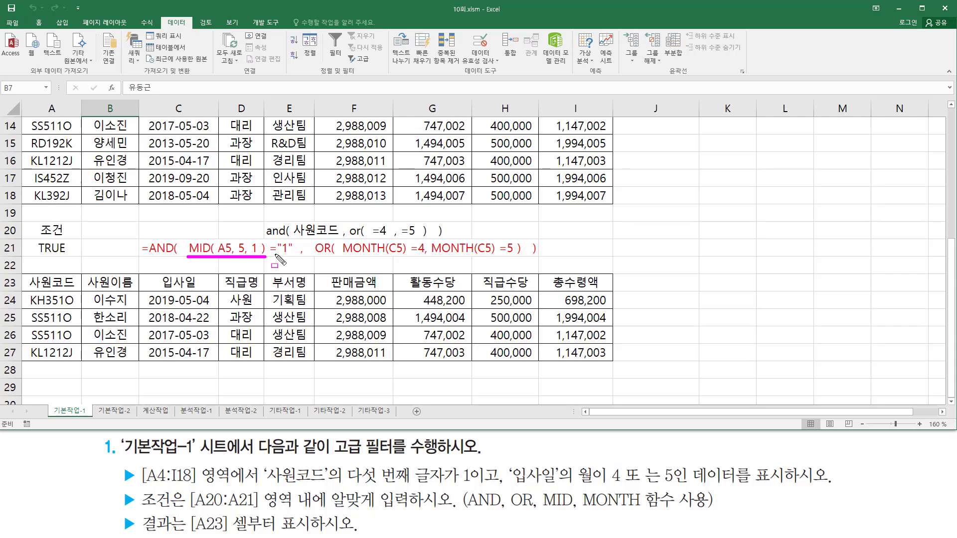
left_click_drag(271, 255, 293, 255)
key("Escape")
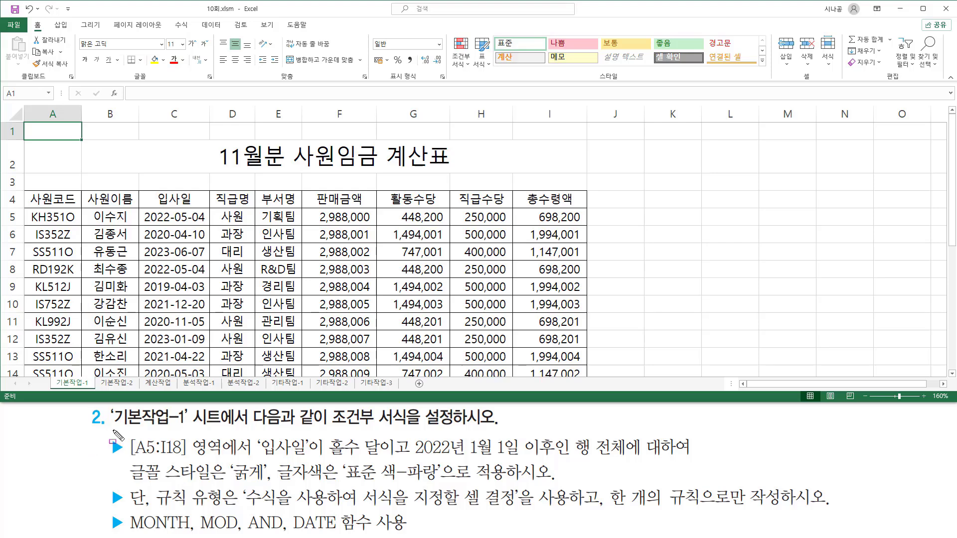
Read the conditional formatting task for sheet 기본작업-1 and locate its target range A5:I18 in the salary table.
left_click_drag(111, 429, 185, 429)
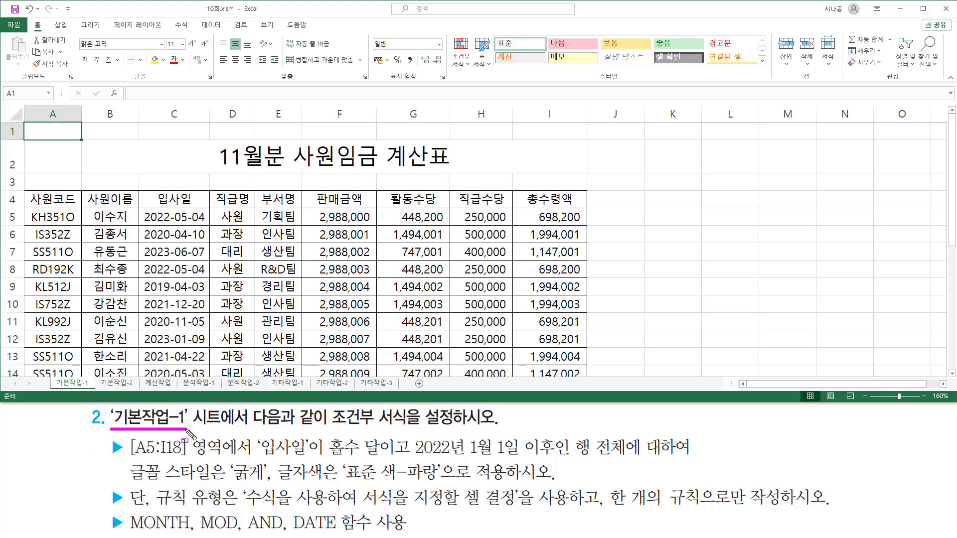
left_click_drag(325, 429, 410, 428)
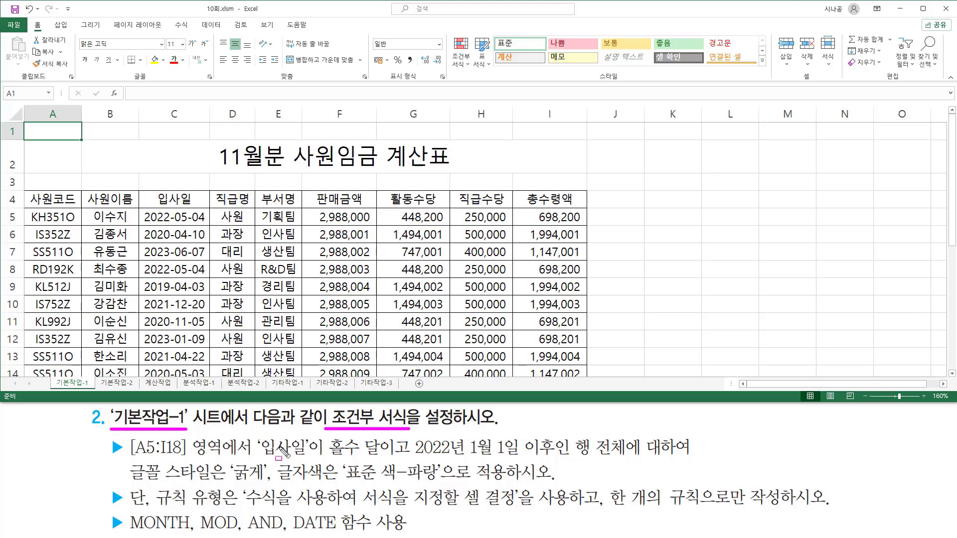
key("Escape")
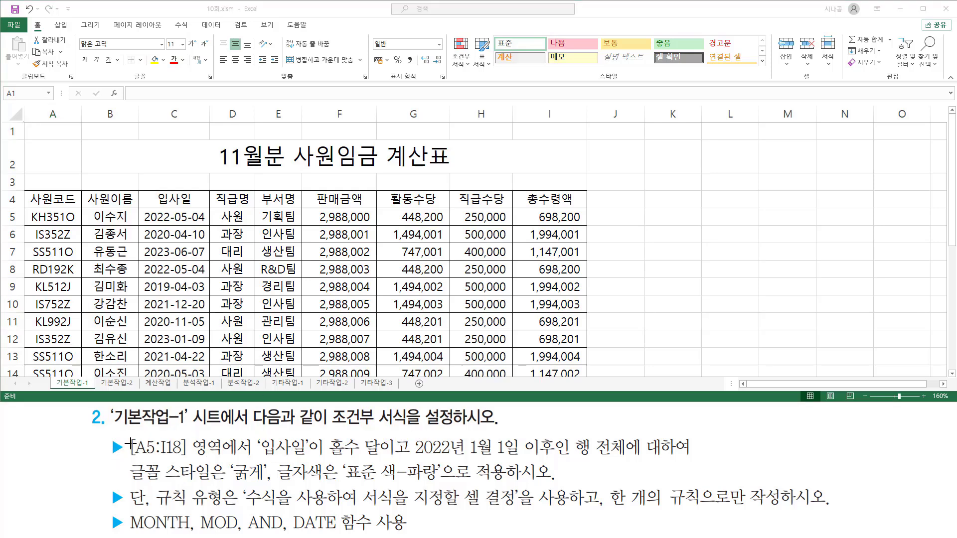
mouse_move(126, 433)
left_mouse_down()
mouse_move(179, 461)
mouse_move(254, 460)
left_mouse_up()
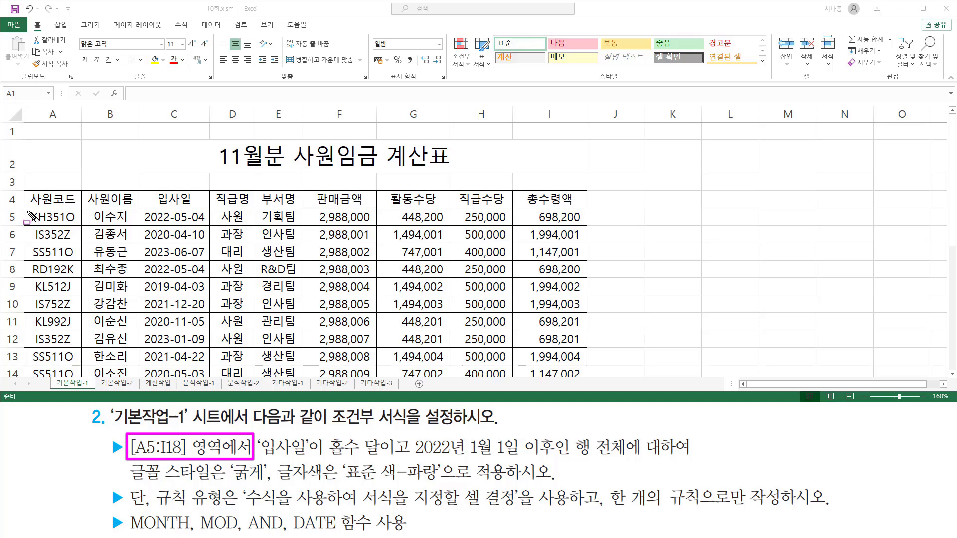
left_click_drag(27, 210, 80, 226)
key("Escape")
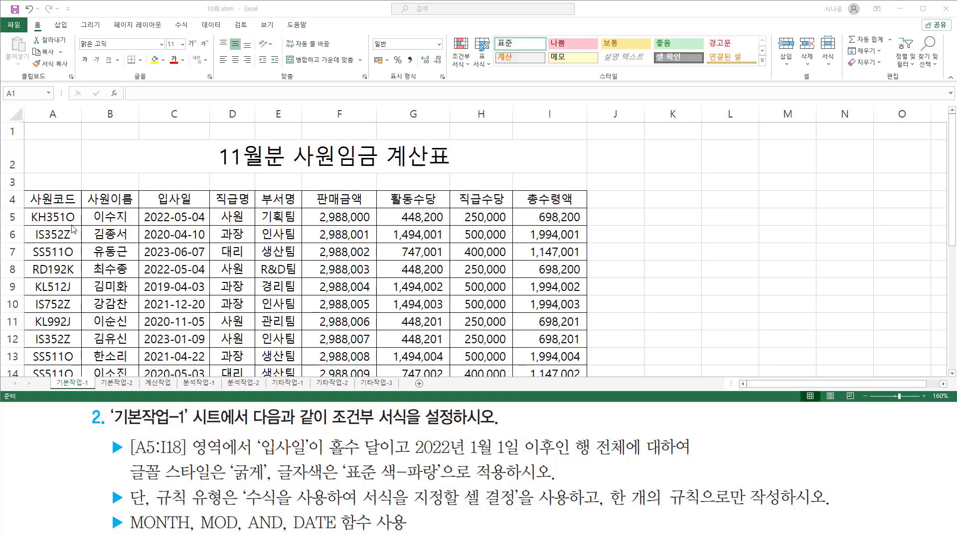
left_click(59, 217)
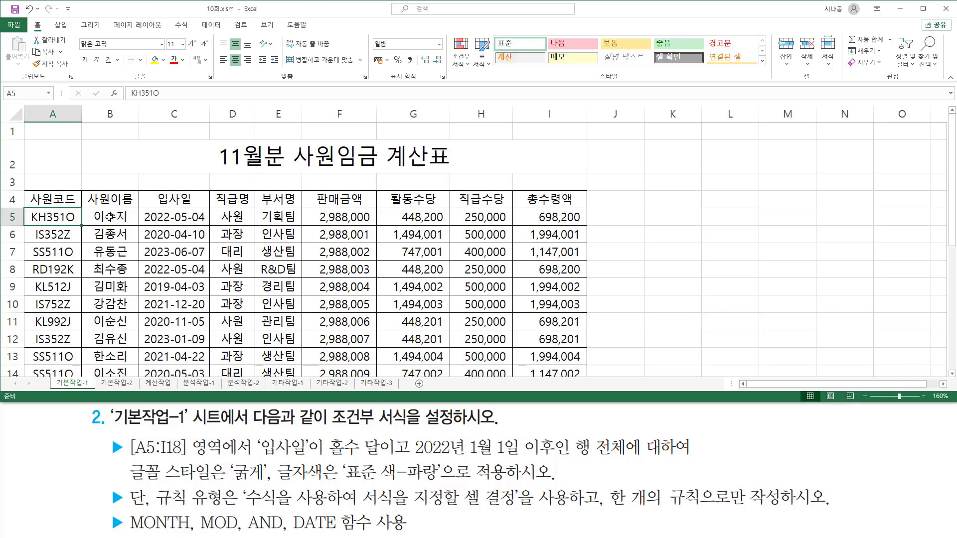
key("ctrl+2")
mouse_move(25, 209)
left_mouse_down()
mouse_move(551, 363)
mouse_move(587, 386)
mouse_move(582, 377)
left_mouse_up()
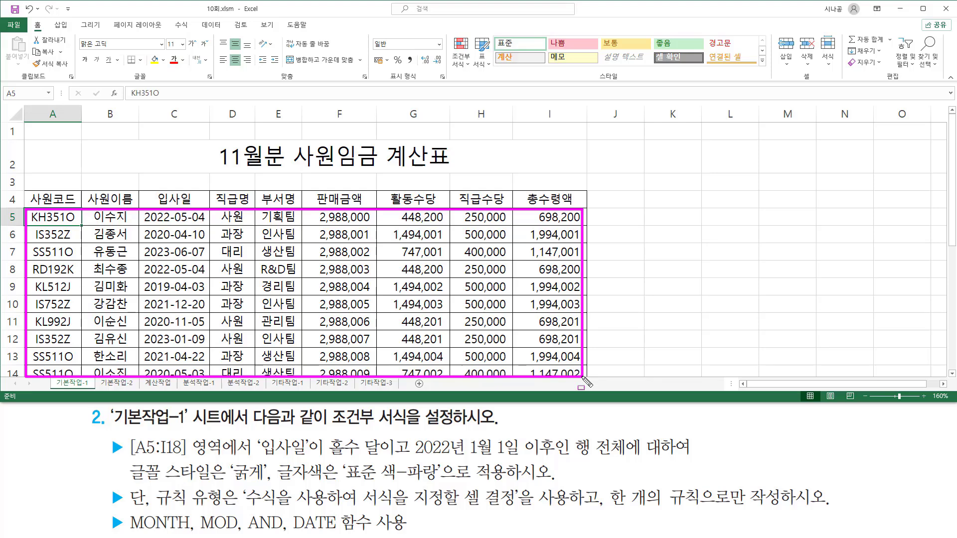
key("Escape")
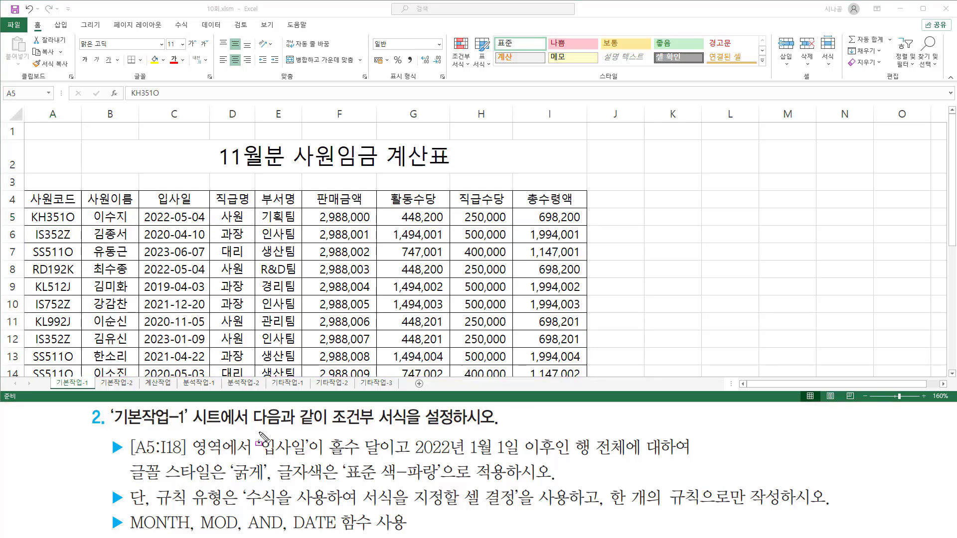
Study the task's 입사일 condition, the required MONTH, MOD, AND and DATE functions, and the whole-row bold, standard-blue formatting.
left_click_drag(258, 433, 310, 458)
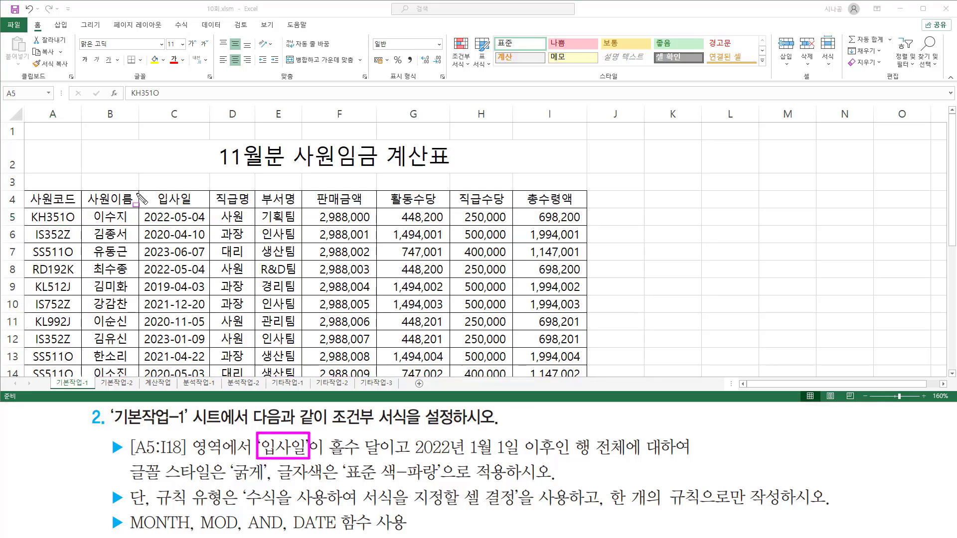
mouse_move(146, 189)
left_mouse_down()
mouse_move(165, 205)
mouse_move(204, 205)
left_mouse_up()
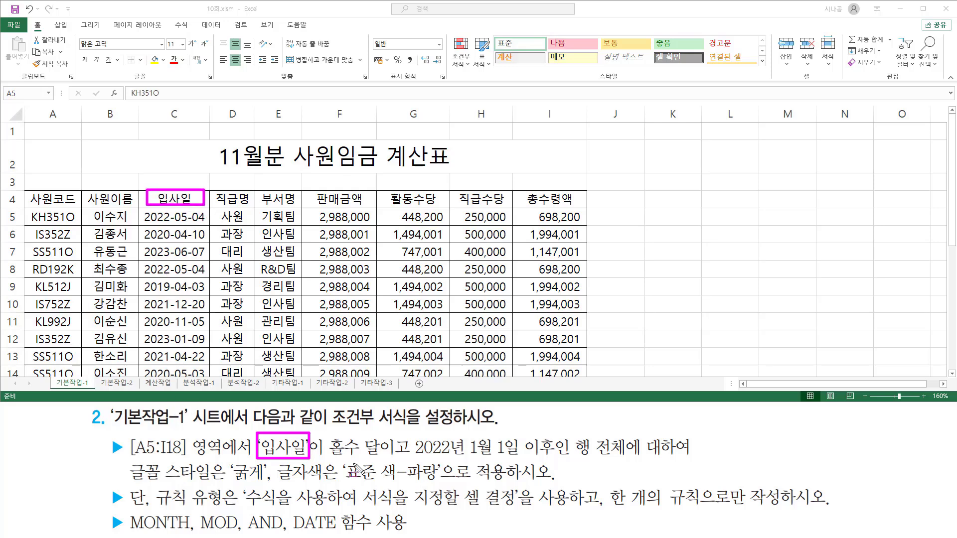
left_click_drag(327, 455, 377, 455)
left_click_drag(165, 519, 176, 501)
left_click_drag(217, 511, 234, 505)
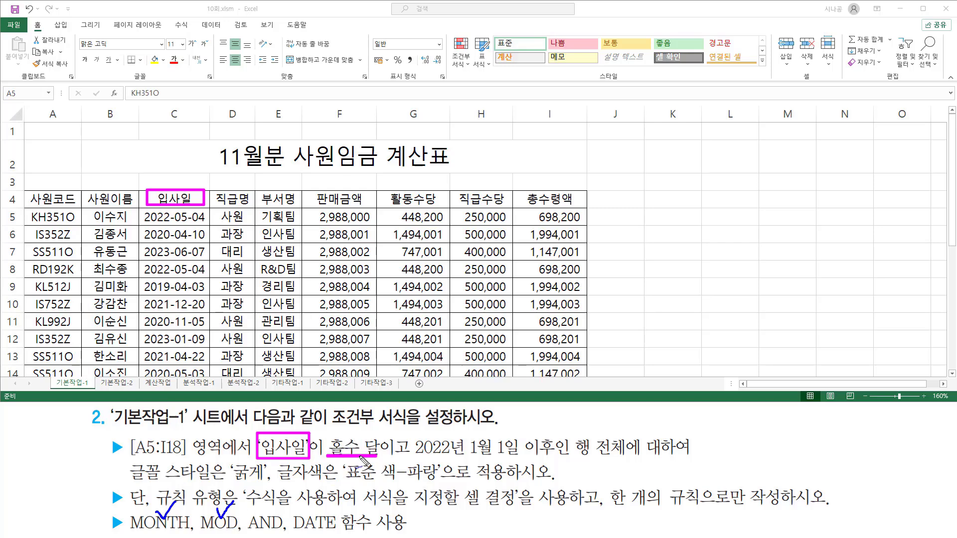
mouse_move(347, 430)
left_mouse_down()
mouse_move(353, 441)
mouse_move(361, 426)
left_mouse_up()
mouse_move(412, 457)
left_mouse_down()
mouse_move(521, 457)
mouse_move(522, 433)
mouse_move(557, 456)
left_mouse_up()
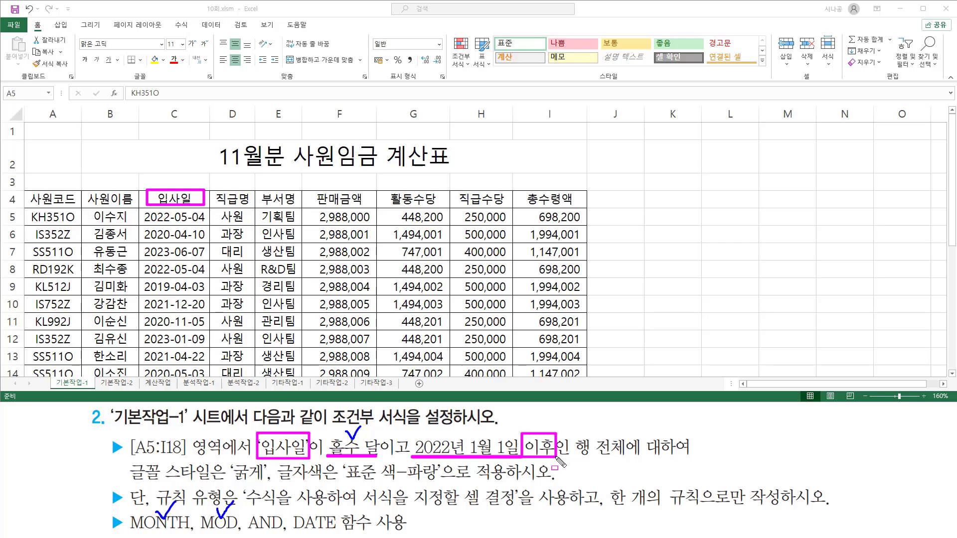
left_click_drag(135, 482, 547, 482)
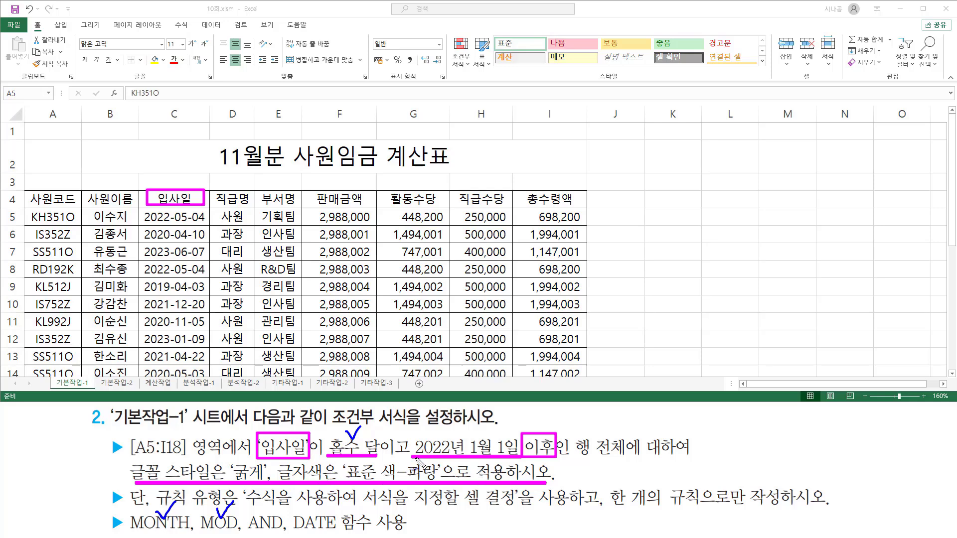
left_click_drag(413, 455, 518, 455)
mouse_move(308, 511)
left_mouse_down()
mouse_move(316, 524)
mouse_move(334, 510)
left_mouse_up()
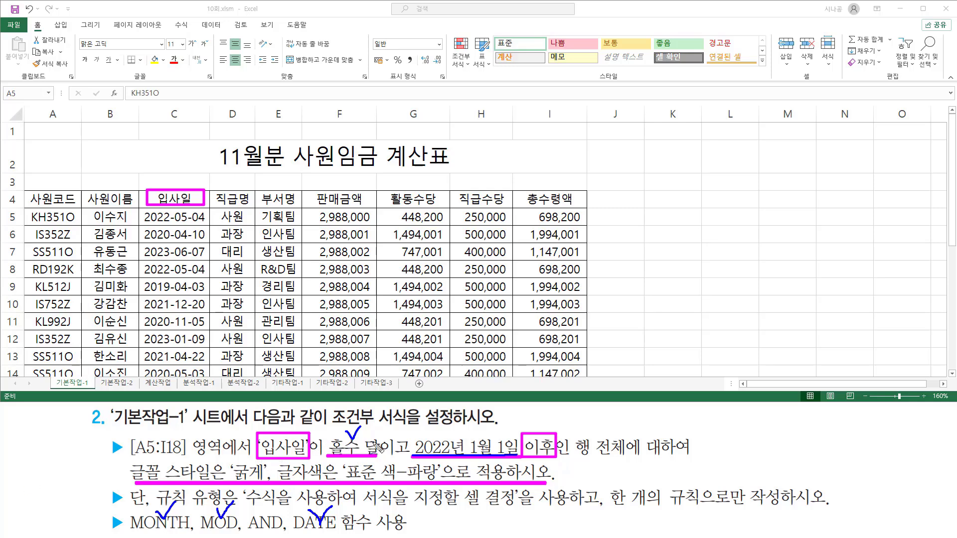
left_click_drag(393, 437, 409, 423)
mouse_move(397, 434)
left_mouse_down()
mouse_move(381, 441)
mouse_move(400, 465)
mouse_move(415, 443)
mouse_move(393, 437)
left_mouse_up()
left_click_drag(279, 534, 247, 532)
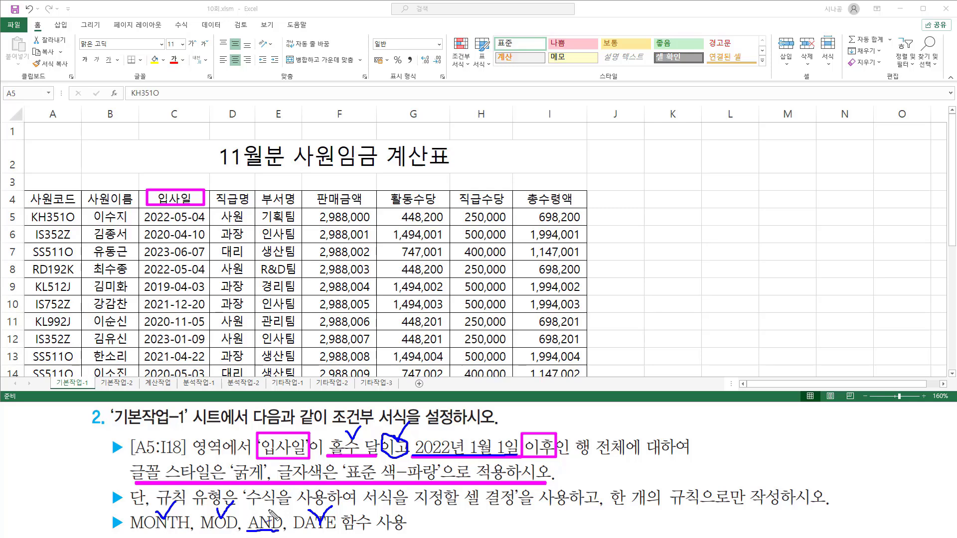
key("Escape")
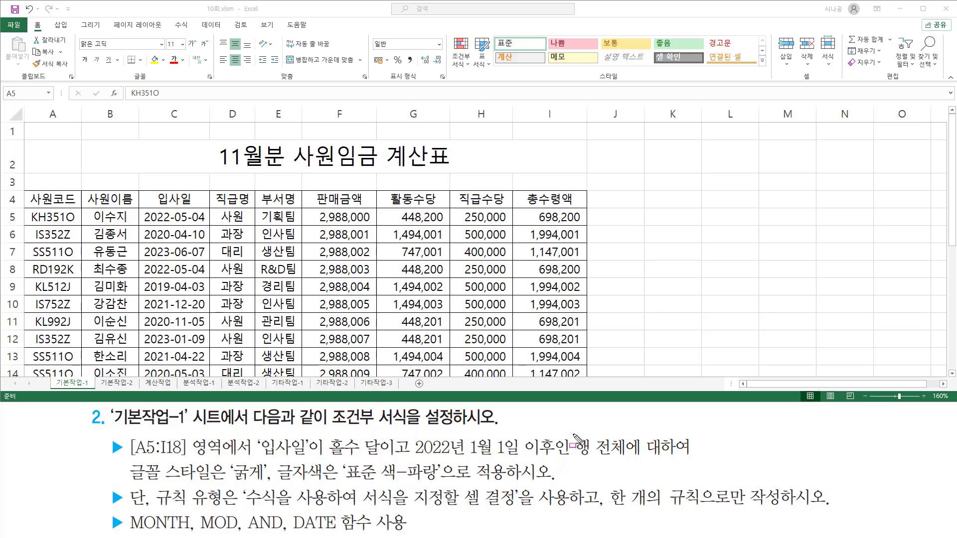
mouse_move(573, 435)
left_mouse_down()
mouse_move(593, 462)
mouse_move(628, 461)
left_mouse_up()
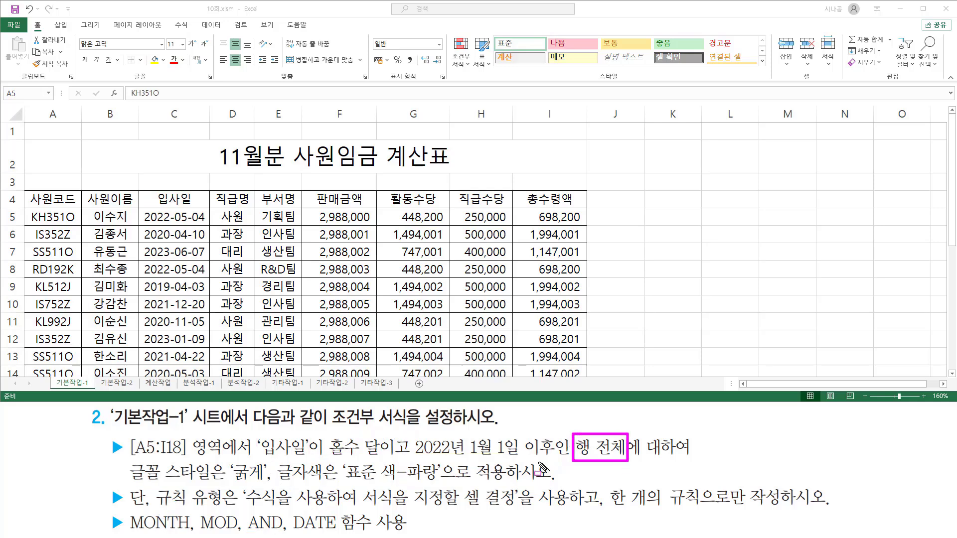
left_click_drag(131, 483, 503, 484)
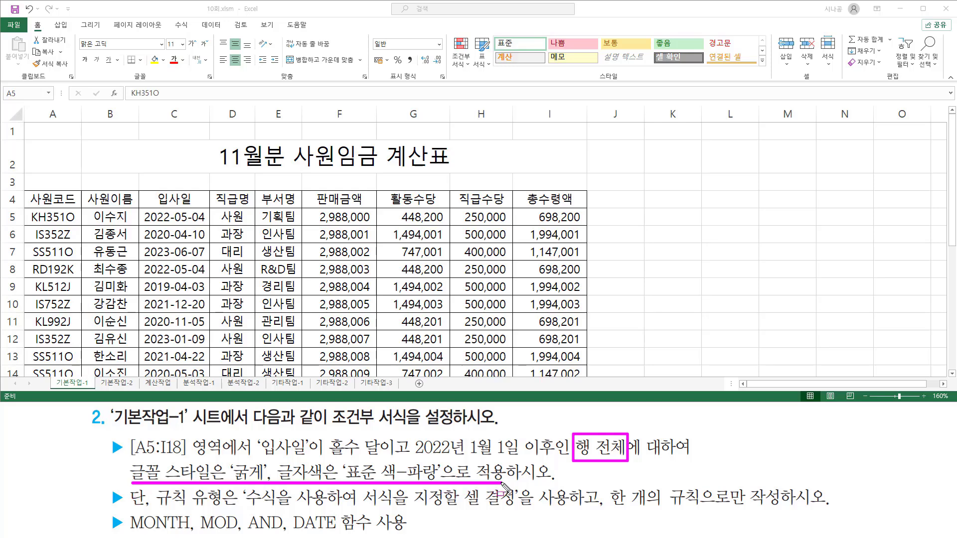
key("Escape")
Add the note labels 행전체 in K5 and 열전체 in K6 beside the table.
left_click(663, 216)
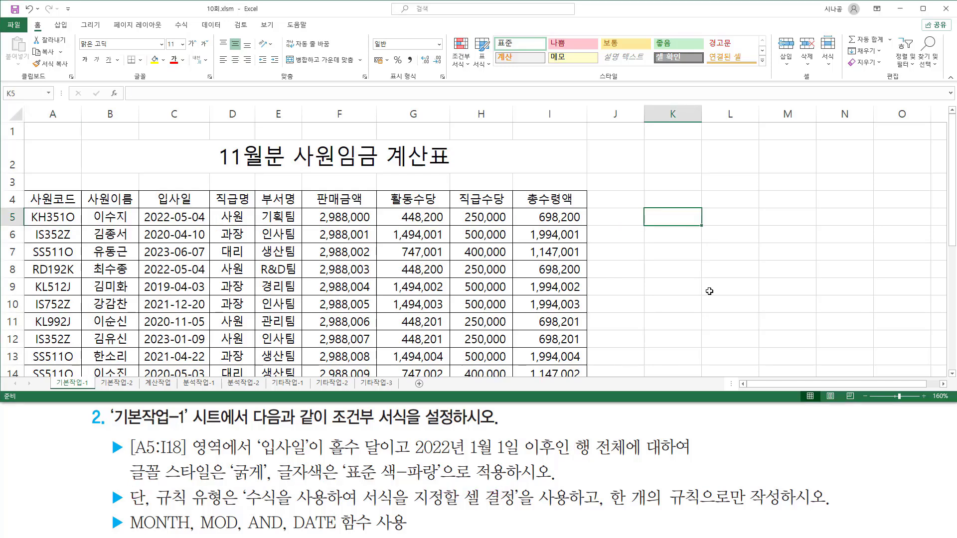
type("행전체")
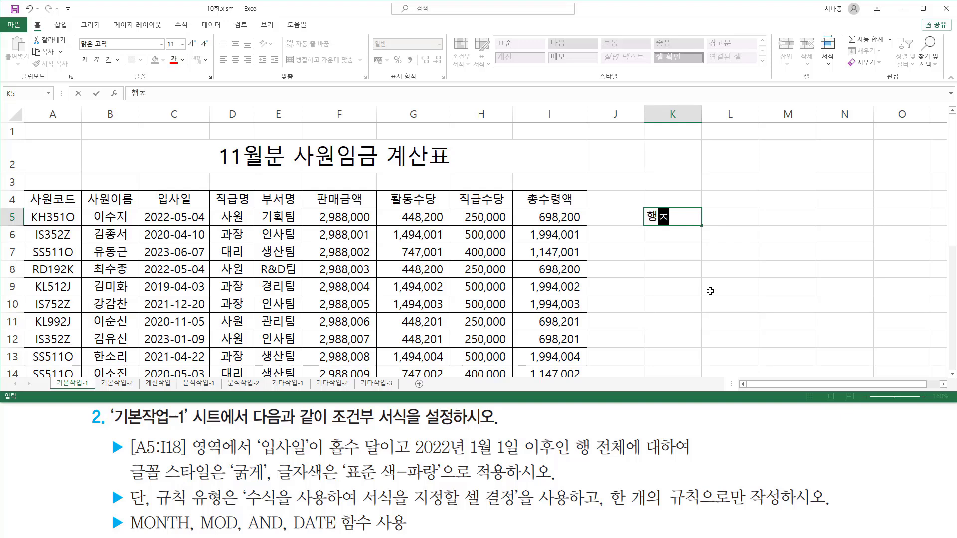
key("Return")
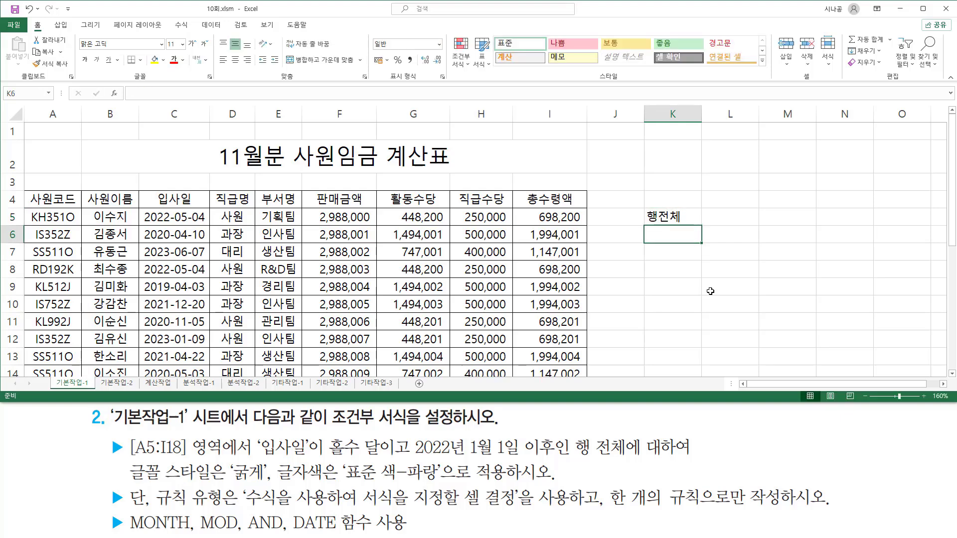
type("열")
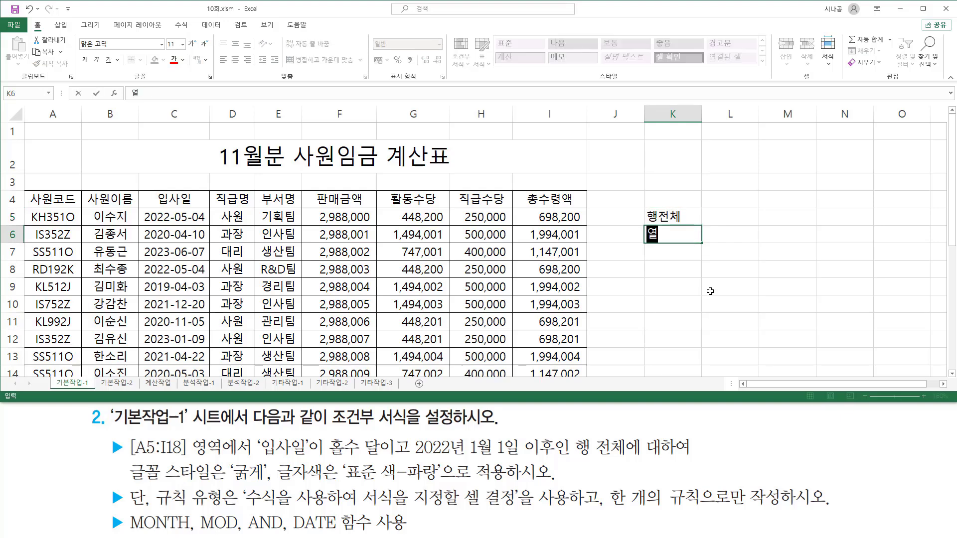
type("전체")
key("Return")
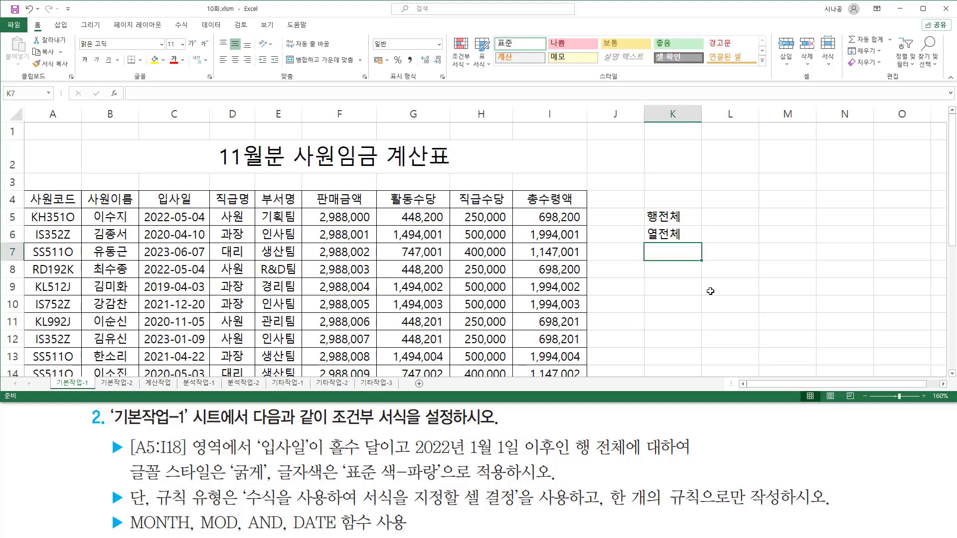
Enter the sample reference a1 in L5 and L6 beside the two labels.
key("Up")
key("Up")
key("Right")
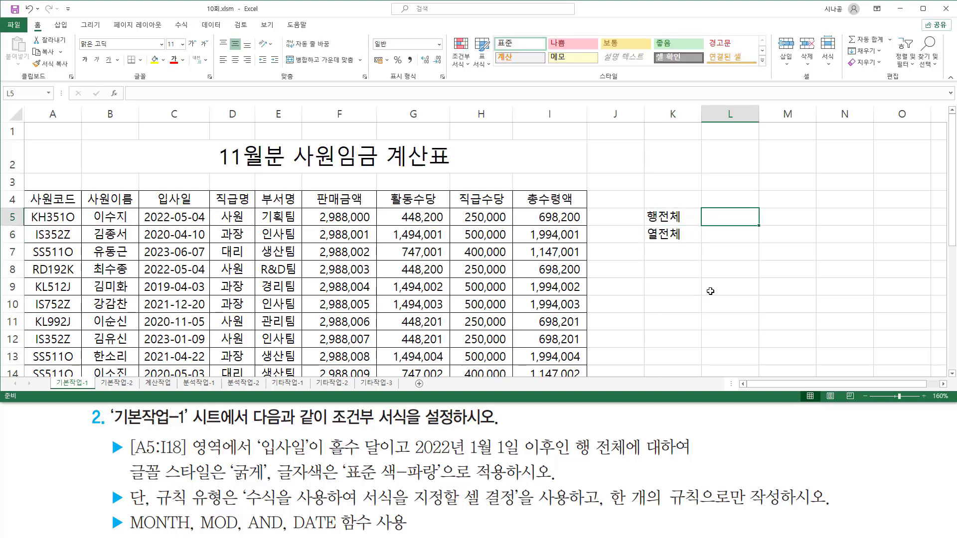
type("a1")
key("Return")
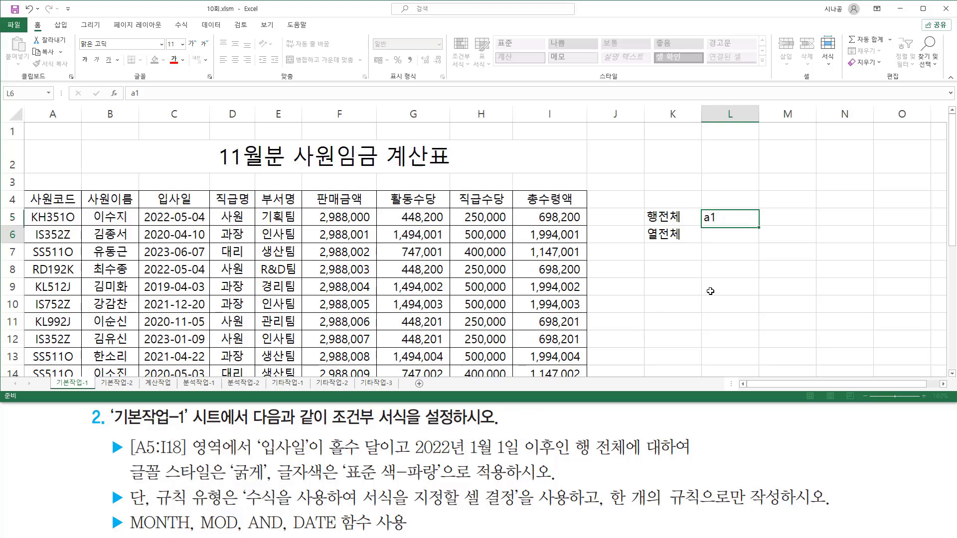
type("a1")
key("Return")
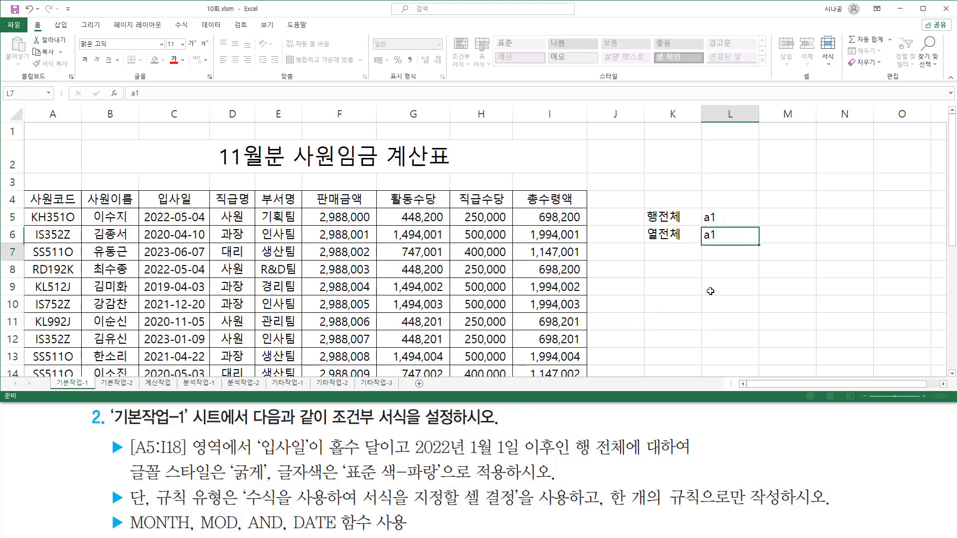
Change the sample references to mixed references: $a1 in L5 for 행전체 and a$1 in L6 for 열전체.
key("Up")
key("Up")
key("F2")
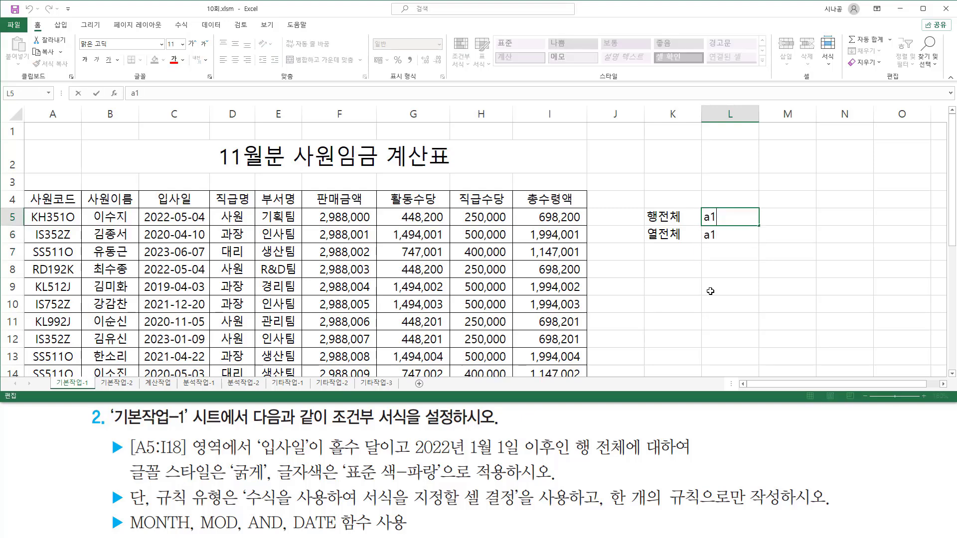
key("Left")
key("Left")
type("$")
key("Return")
key("F2")
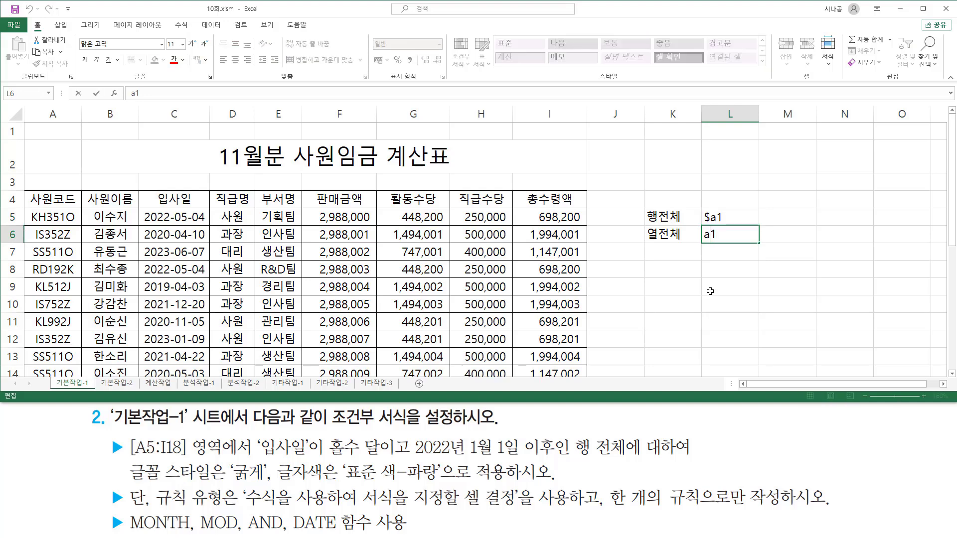
type("$")
key("Return")
key("Left")
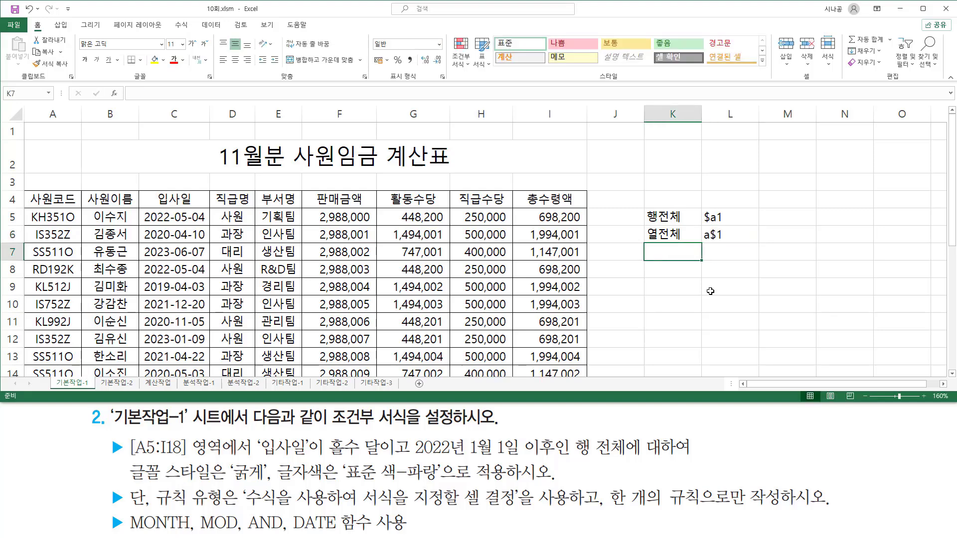
key("Down")
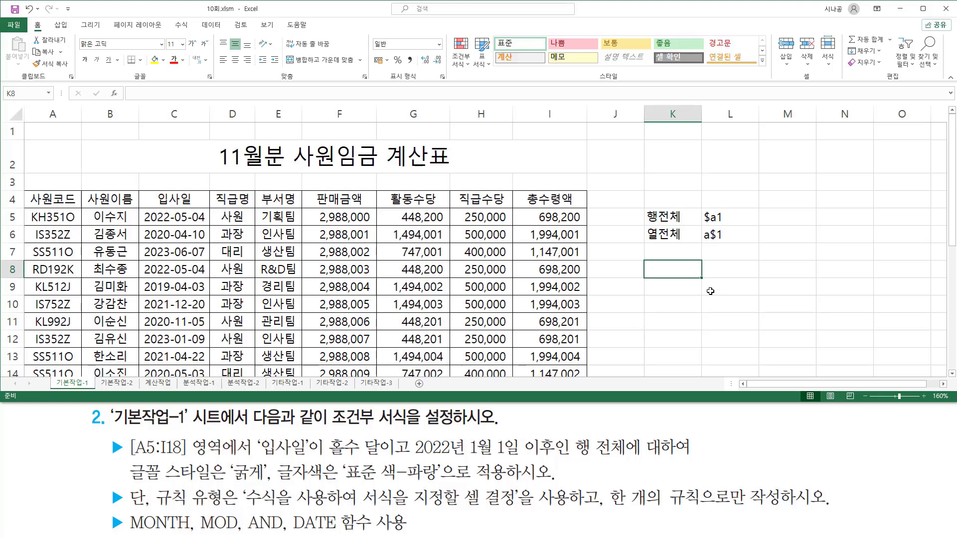
Select the data range A5:I18 without its header row and start a new conditional formatting rule for it.
left_click(38, 219)
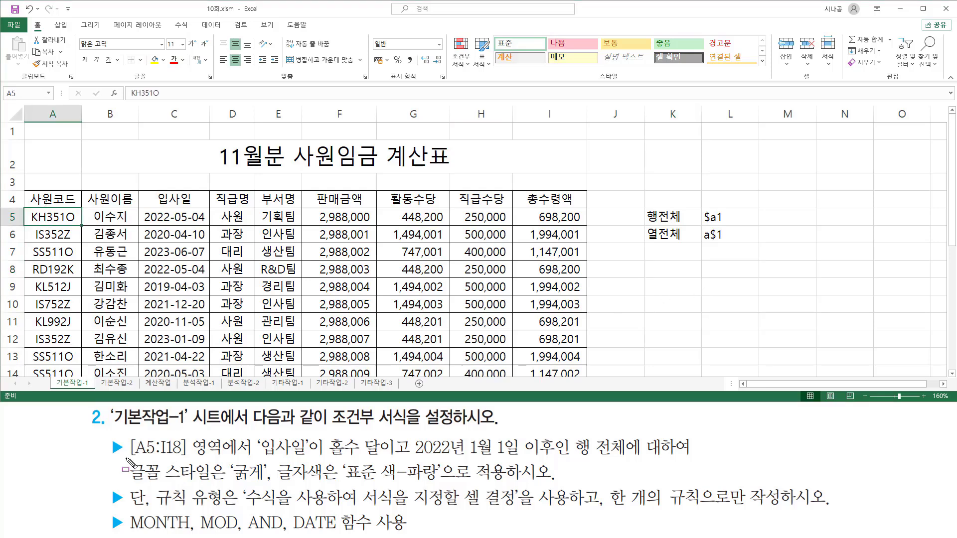
left_click_drag(126, 455, 224, 456)
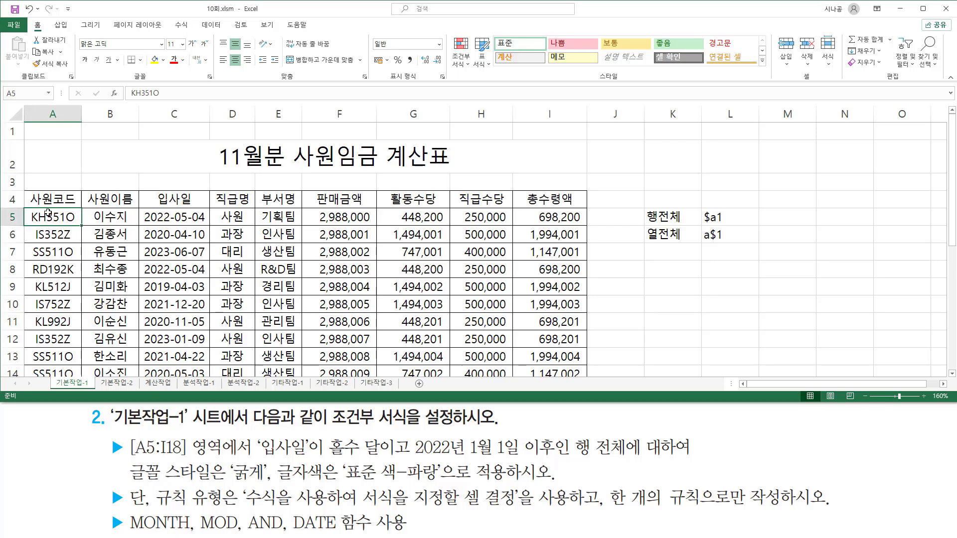
left_click_drag(50, 217, 540, 305)
scroll(539, 306, "up", 3)
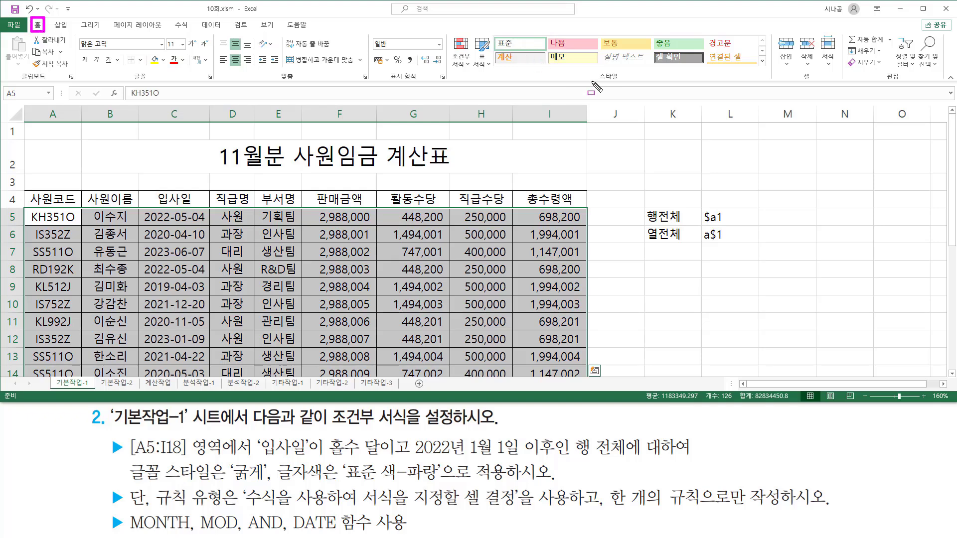
left_click(461, 65)
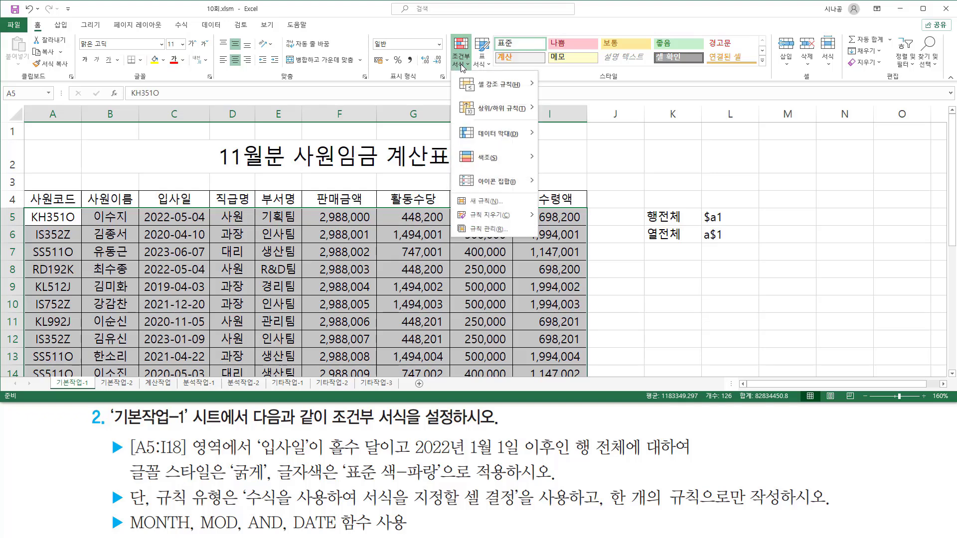
left_click(480, 205)
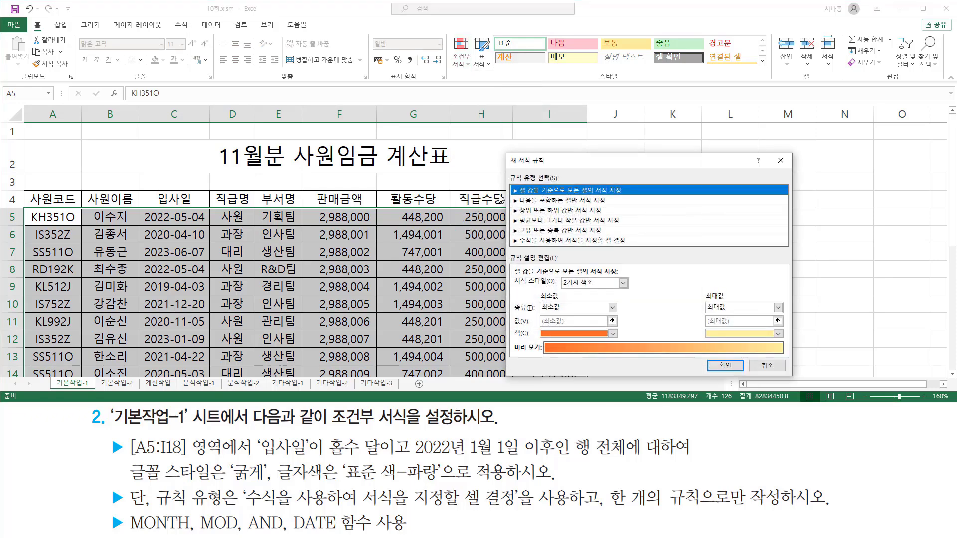
Set the new rule's type to 수식을 사용하여 서식을 지정할 셀 결정.
mouse_move(555, 165)
left_mouse_down()
mouse_move(314, 153)
mouse_move(278, 285)
mouse_move(554, 367)
left_mouse_up()
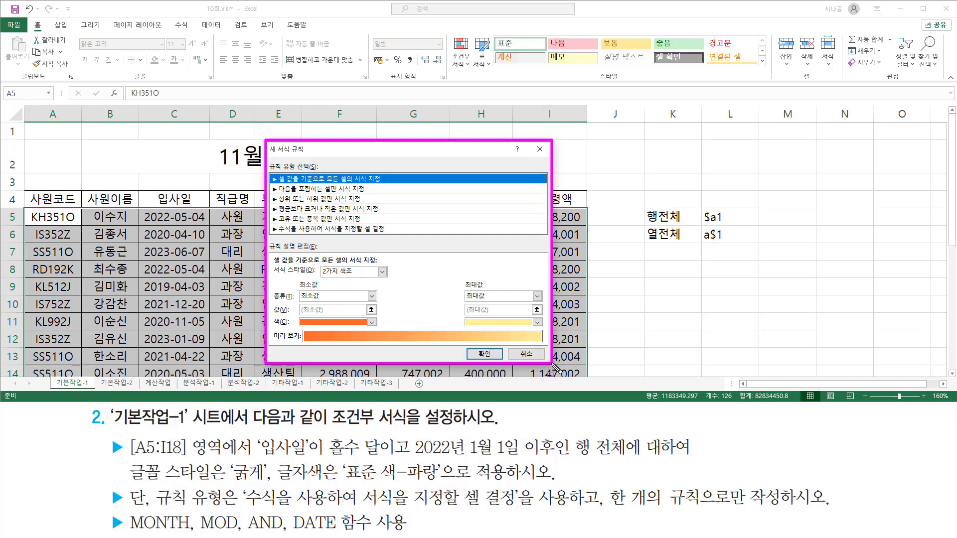
key("Escape")
key("ctrl+2")
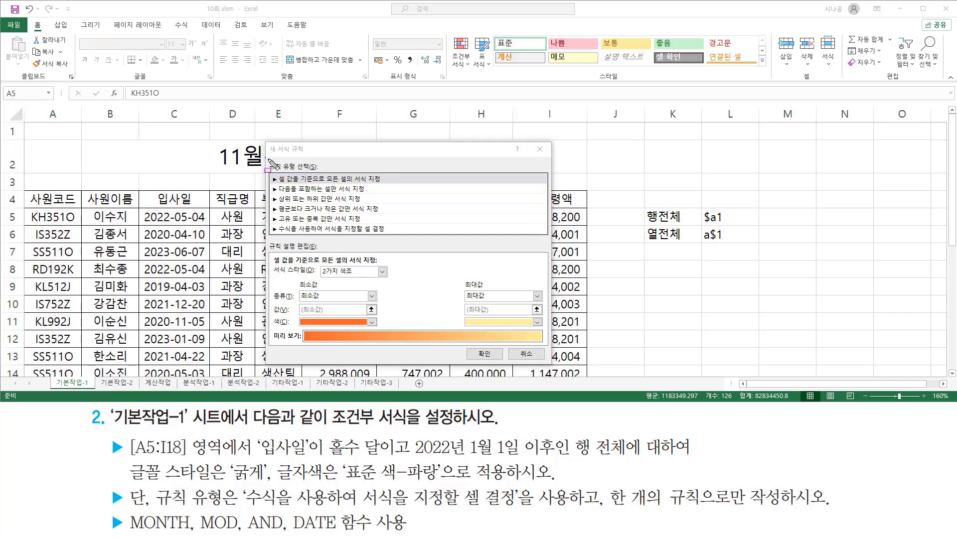
left_click_drag(268, 159, 318, 173)
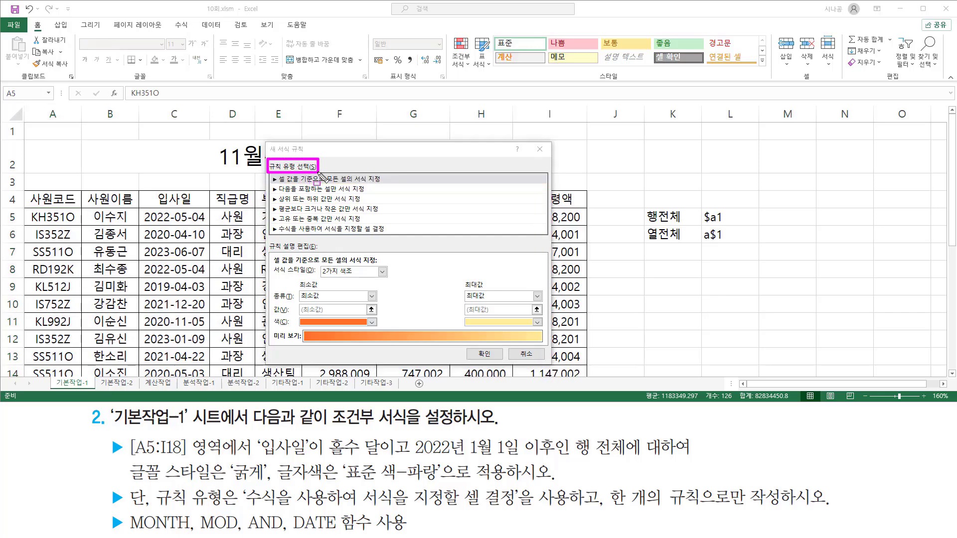
mouse_move(154, 482)
left_mouse_down()
mouse_move(166, 510)
mouse_move(516, 507)
left_mouse_up()
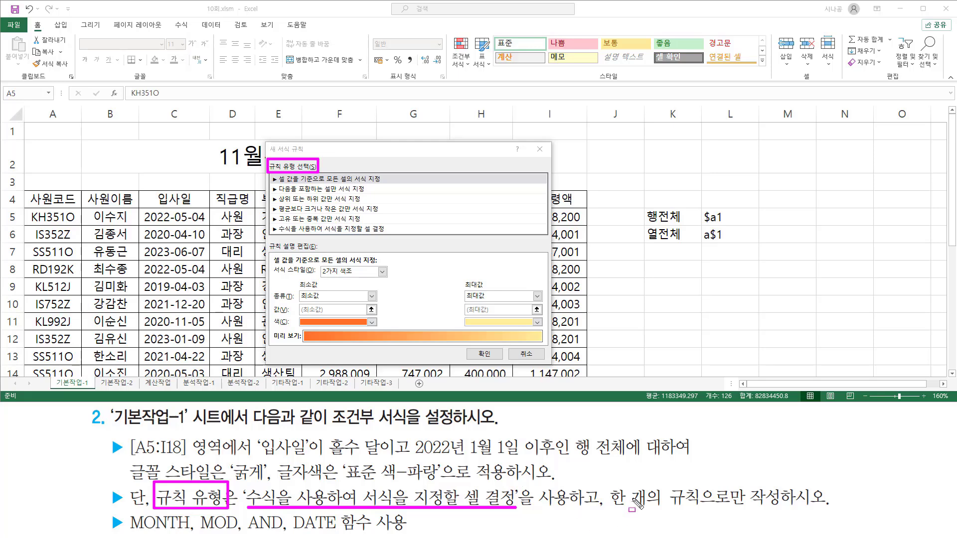
left_click_drag(607, 506, 749, 507)
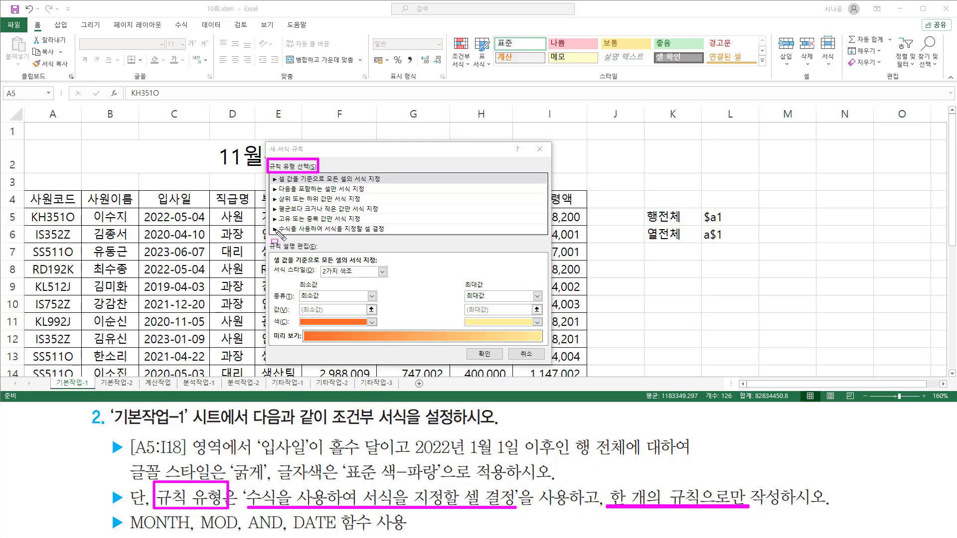
mouse_move(269, 220)
left_mouse_down()
mouse_move(293, 241)
mouse_move(406, 236)
left_mouse_up()
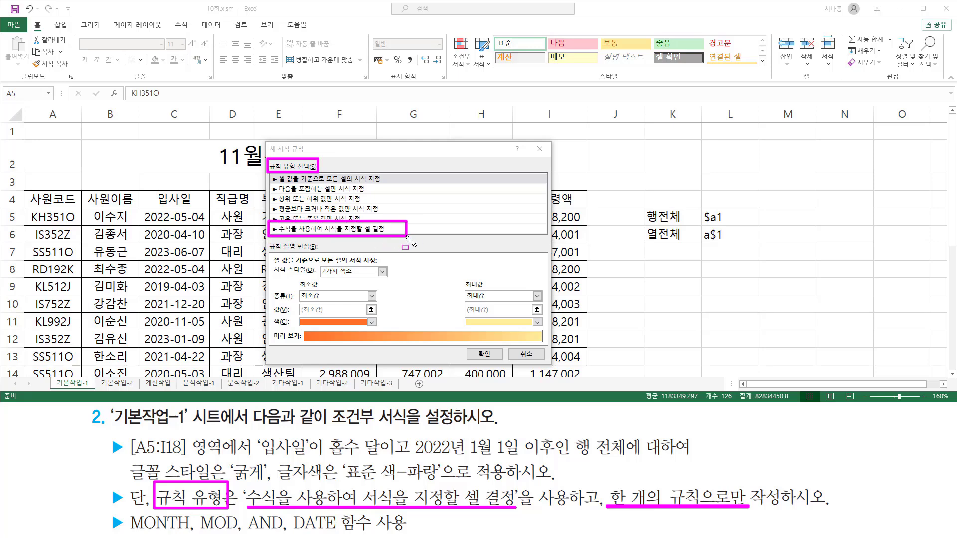
key("Escape")
left_click(362, 230)
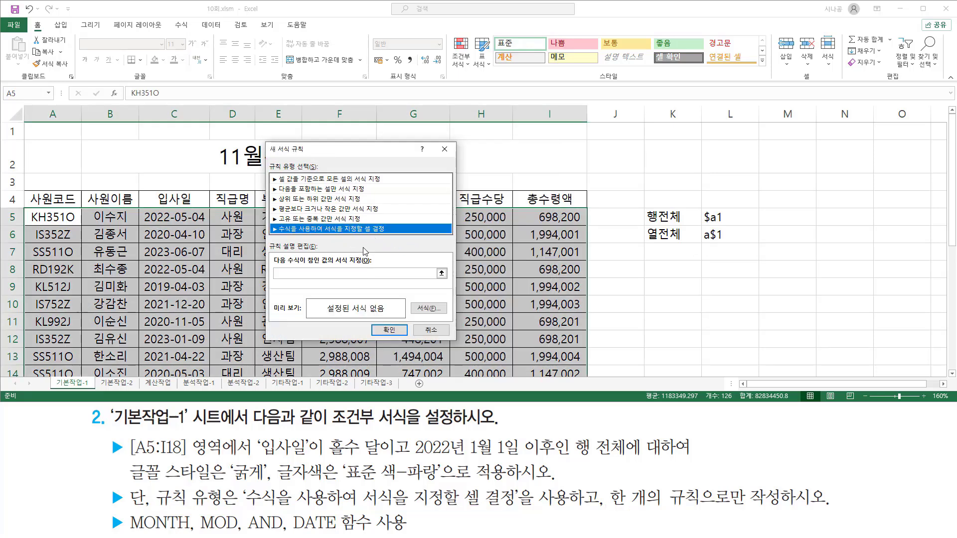
Begin the rule's formula with an AND function containing the month of the first 입사일 cell: =and( month($C$5).
left_click(305, 272)
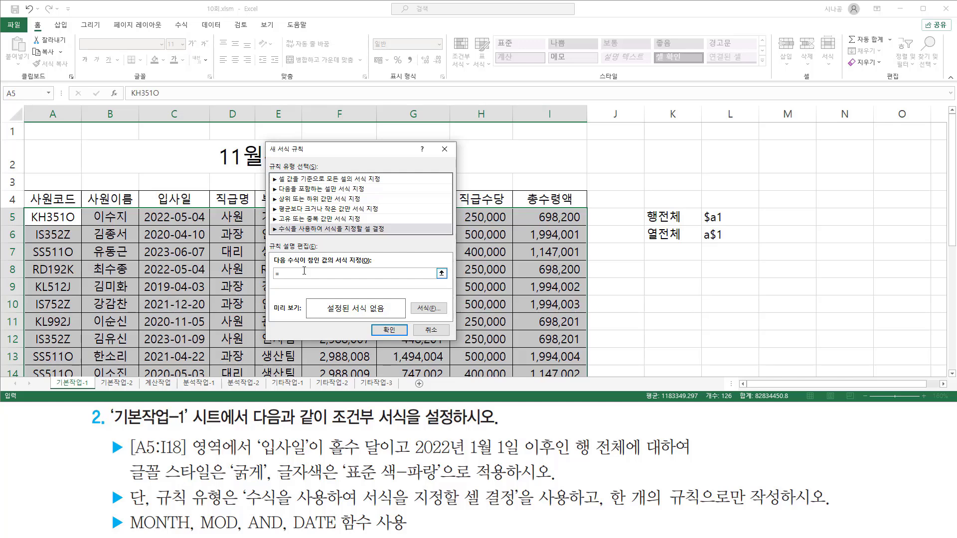
type("and(")
left_click_drag(263, 457, 396, 457)
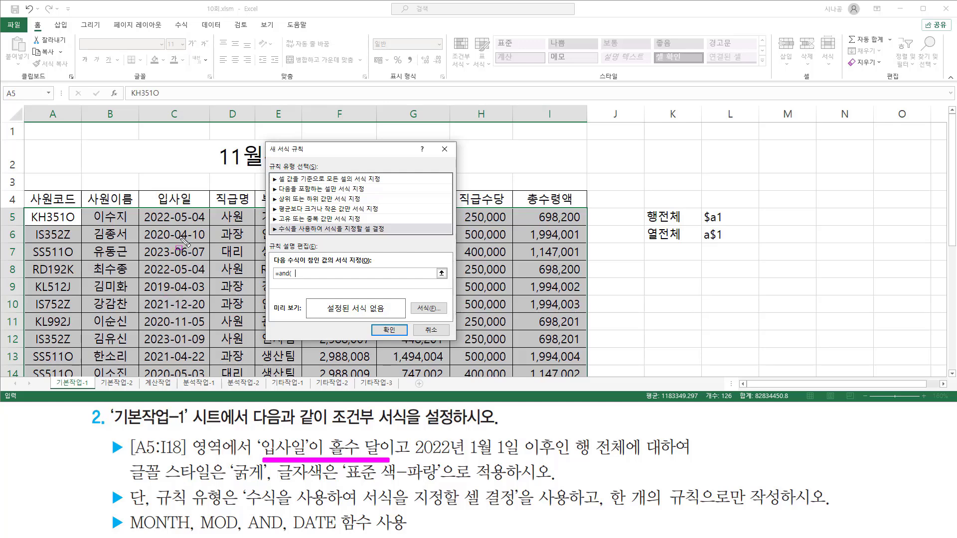
key("Escape")
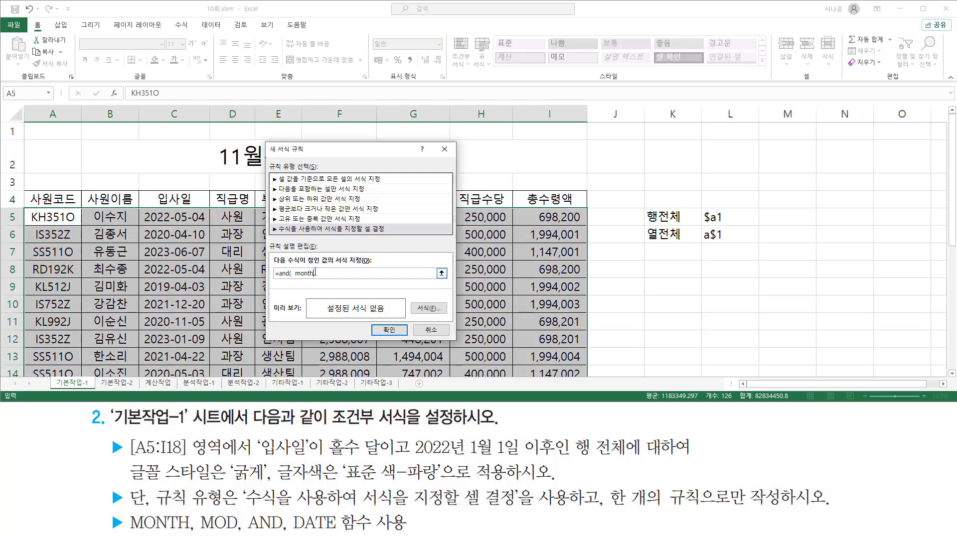
type("(")
left_click(160, 215)
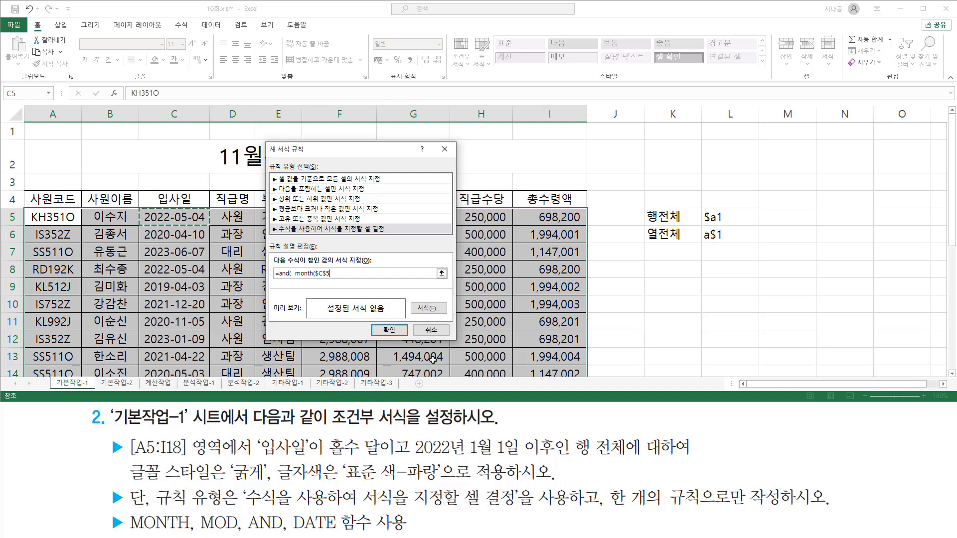
type(")")
Wrap the month expression in MOD to test for odd months, giving mod( month($C$5), 2 )=1 followed by a comma.
left_click_drag(329, 457, 384, 456)
left_click_drag(198, 514, 239, 532)
key("Escape")
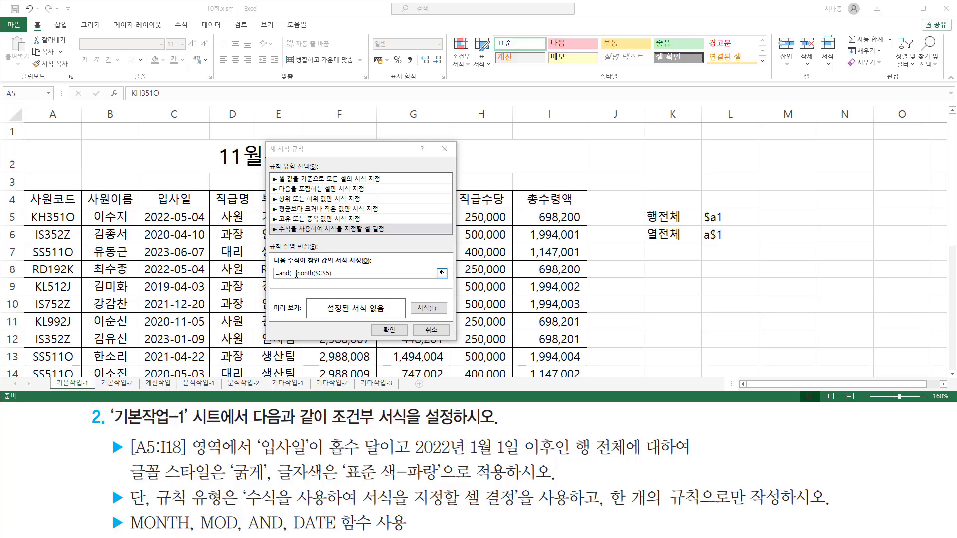
left_click(298, 274)
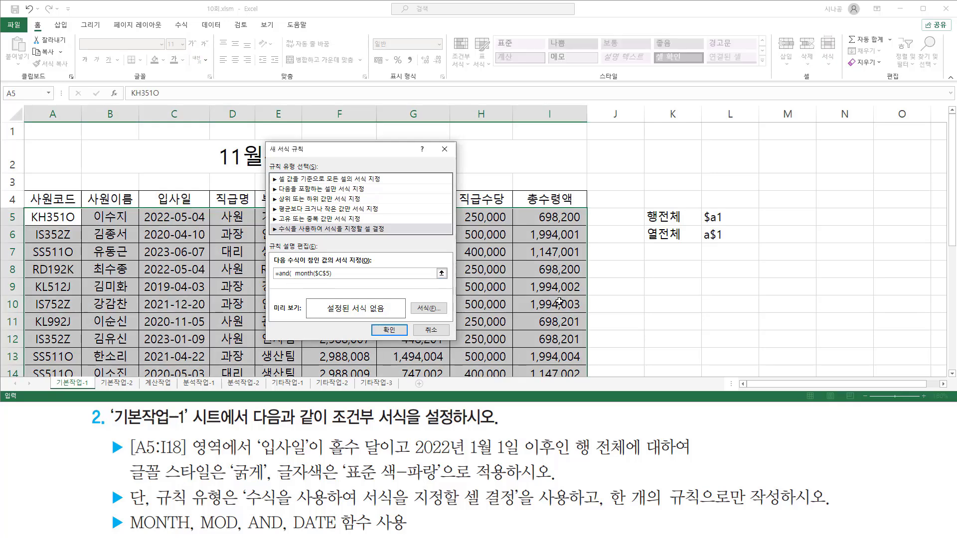
type("mod(")
left_click_drag(314, 273, 367, 273)
left_click(359, 274)
type(", 2 )=1 ,")
Add the second AND condition $C$5 >= date(2022,01,01) and close the formula's parentheses.
left_click_drag(409, 457, 553, 457)
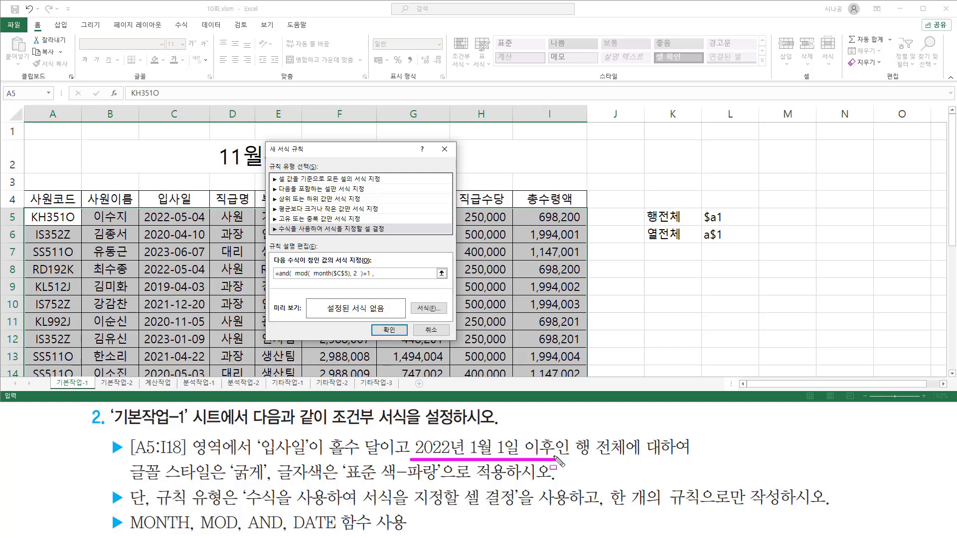
key("Escape")
left_click(393, 273)
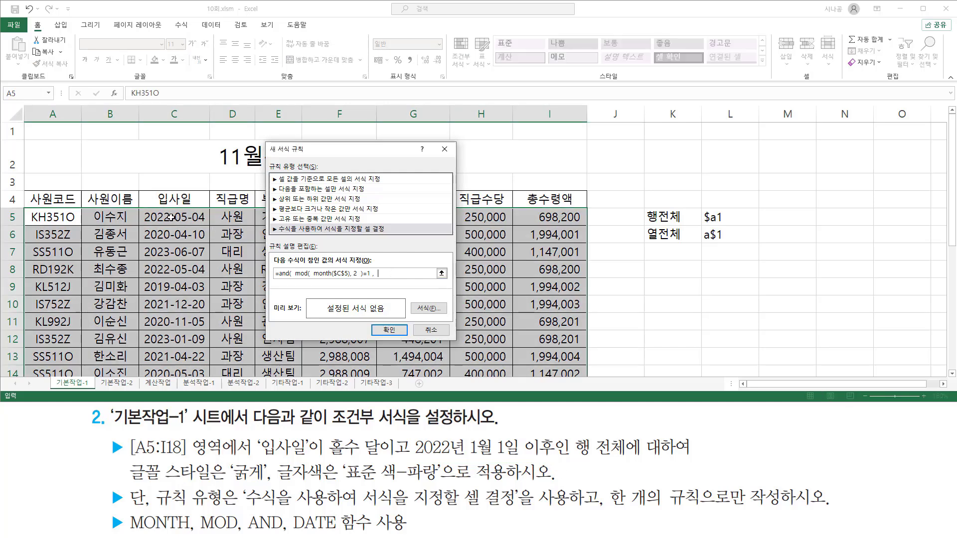
left_click(170, 220)
left_click_drag(410, 455, 521, 455)
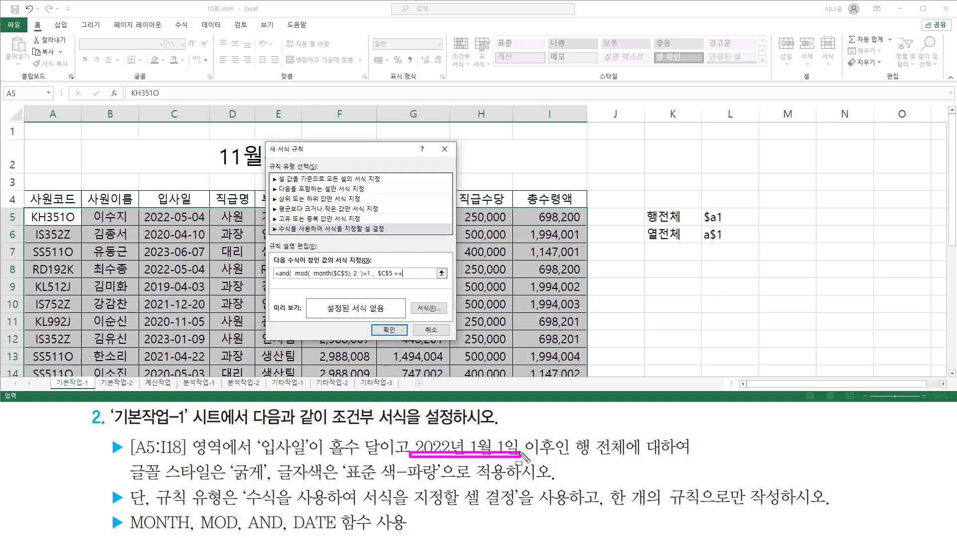
left_click_drag(291, 512, 343, 532)
key("Escape")
left_click(413, 275)
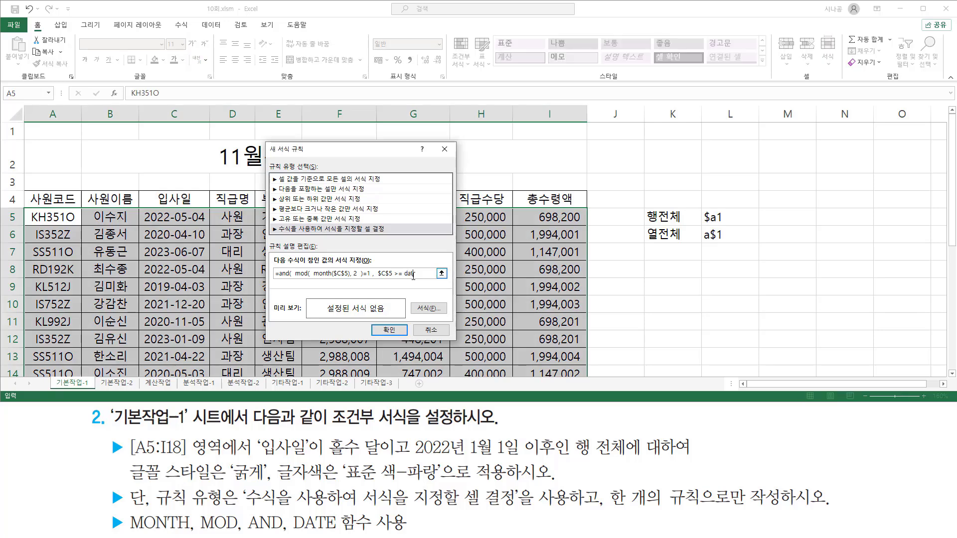
type("2022,0")
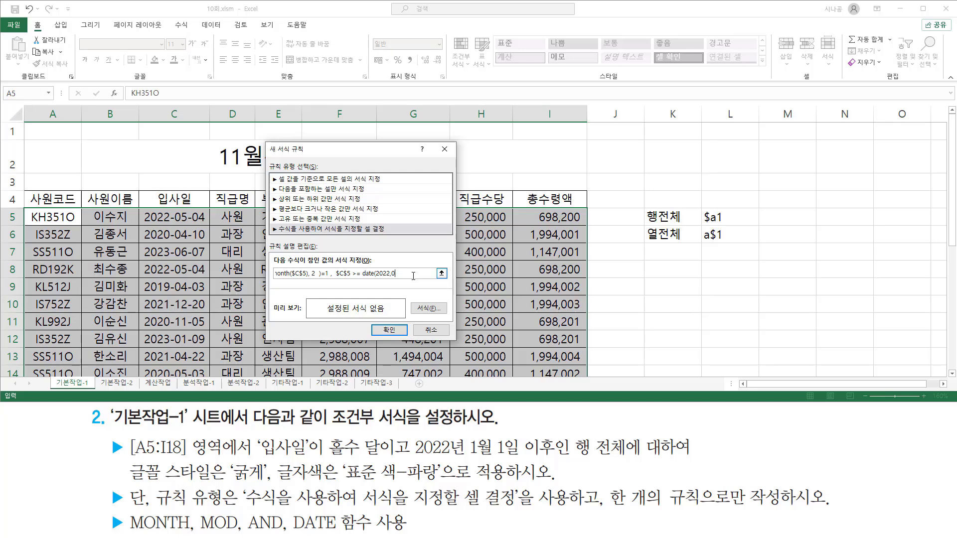
type("1,01")
key("ctrl+2")
left_click_drag(378, 280, 415, 282)
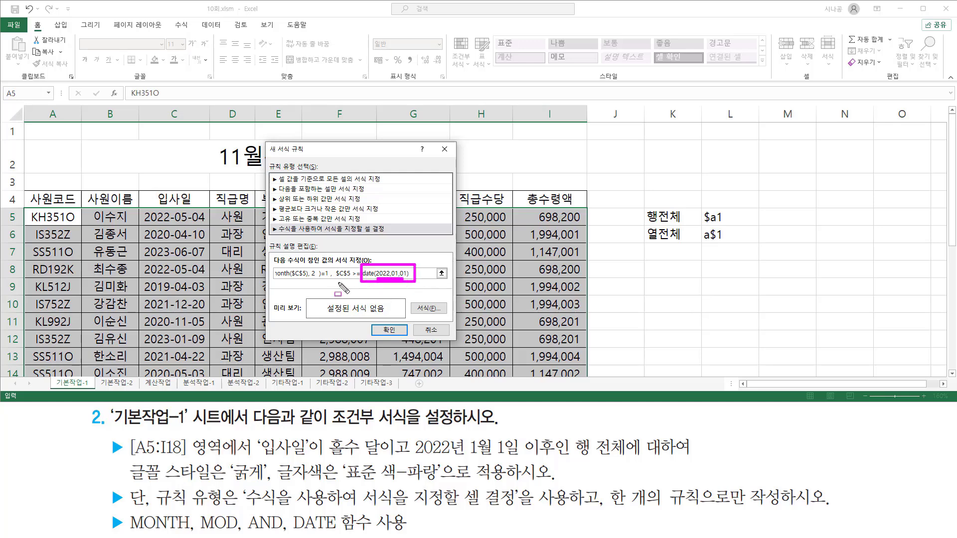
left_click_drag(335, 280, 364, 281)
key("Escape")
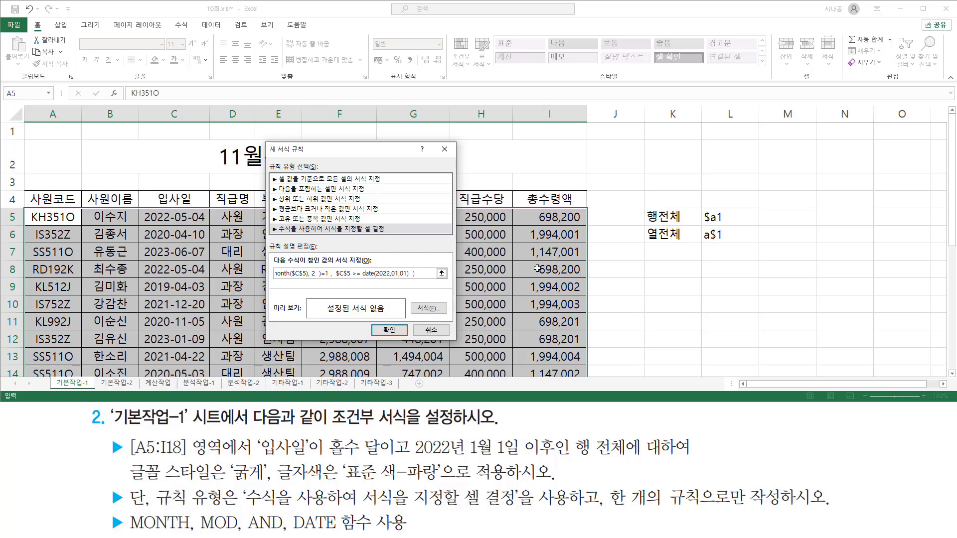
Change both $C$5 references in the rule's formula to the column-fixed mixed reference $C5.
mouse_move(315, 273)
left_mouse_down()
mouse_move(284, 270)
mouse_move(443, 281)
left_mouse_up()
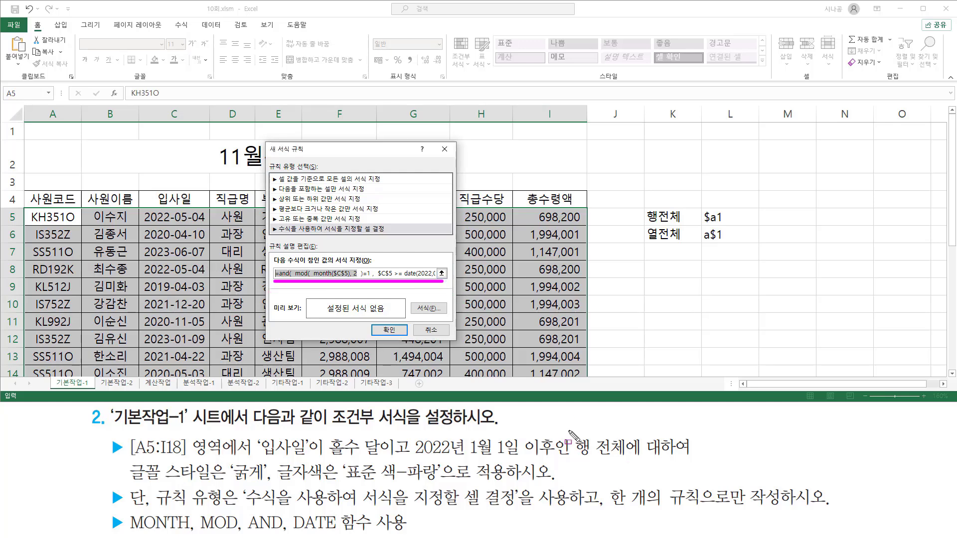
mouse_move(570, 432)
left_mouse_down()
mouse_move(623, 432)
mouse_move(629, 464)
left_mouse_up()
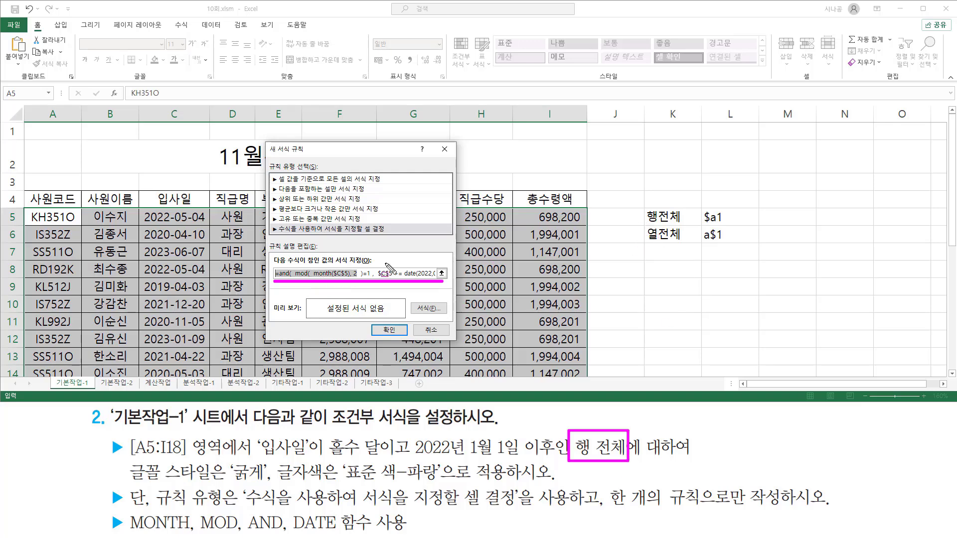
mouse_move(646, 225)
left_mouse_down()
mouse_move(750, 225)
mouse_move(710, 224)
mouse_move(733, 226)
left_mouse_up()
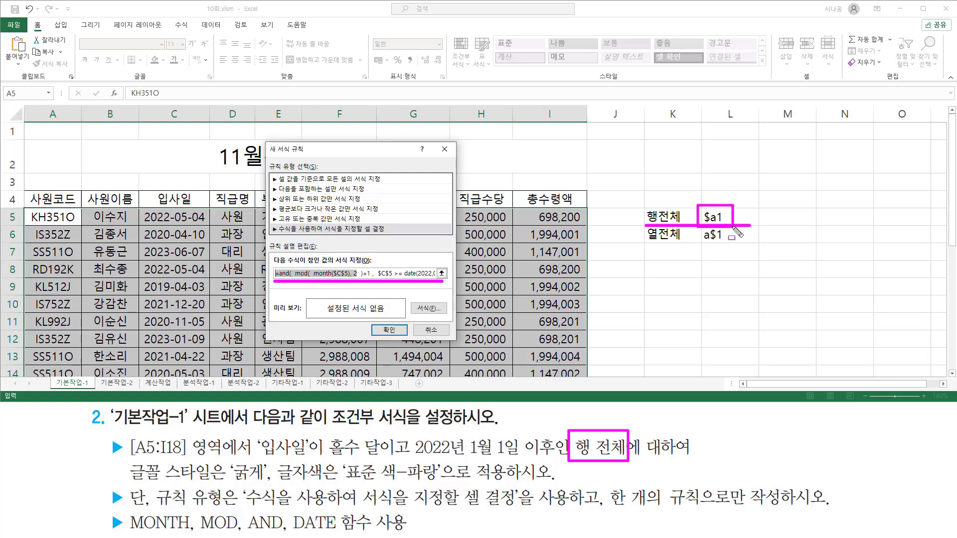
key("Escape")
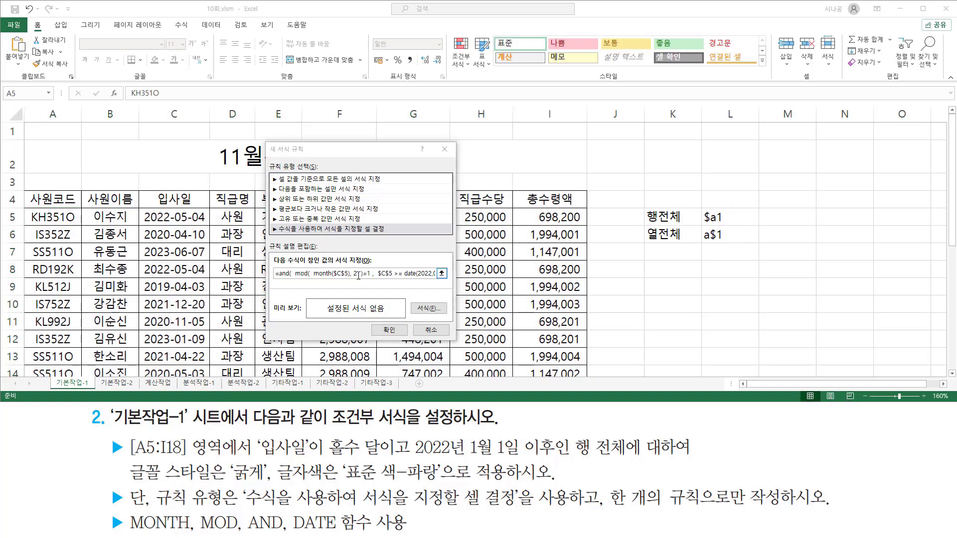
left_click(344, 274)
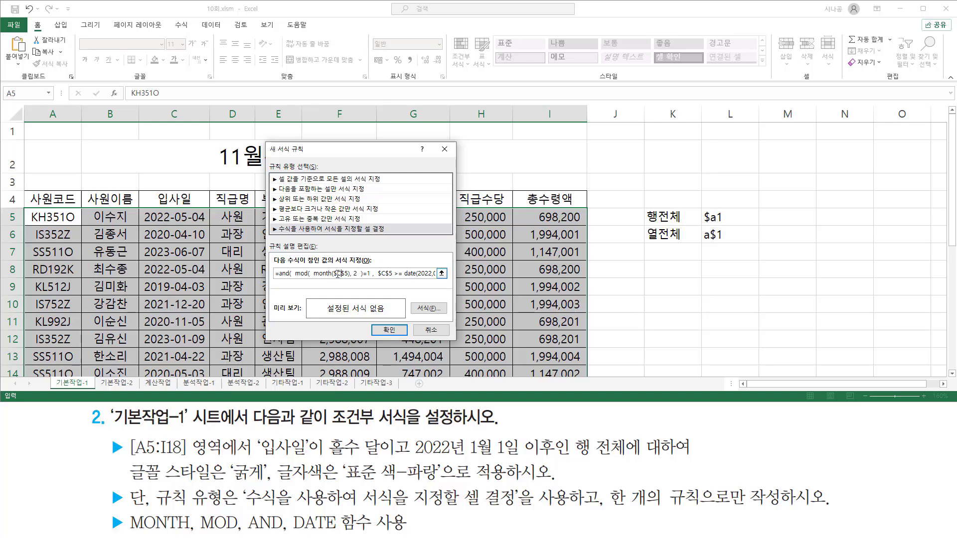
key("F4")
left_click_drag(373, 277, 390, 277)
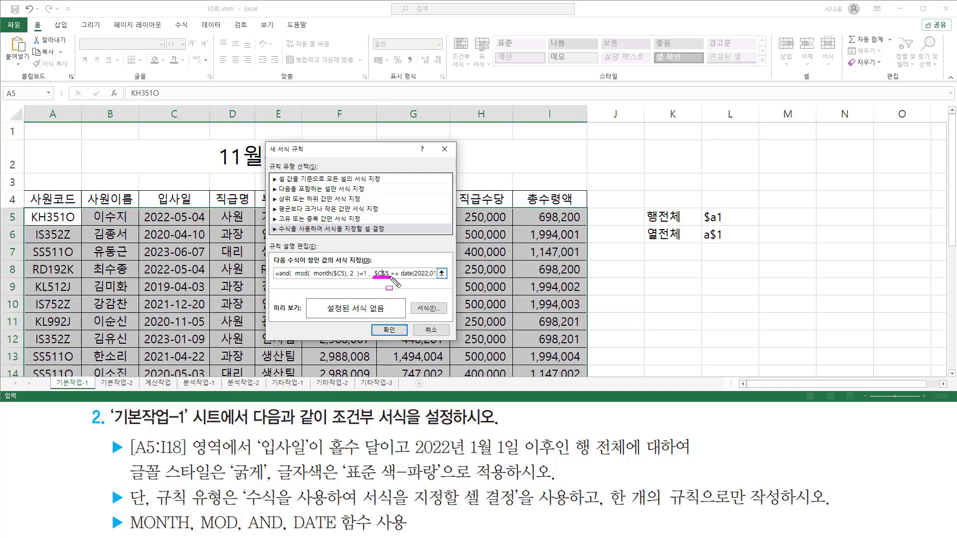
key("Escape")
key("F4")
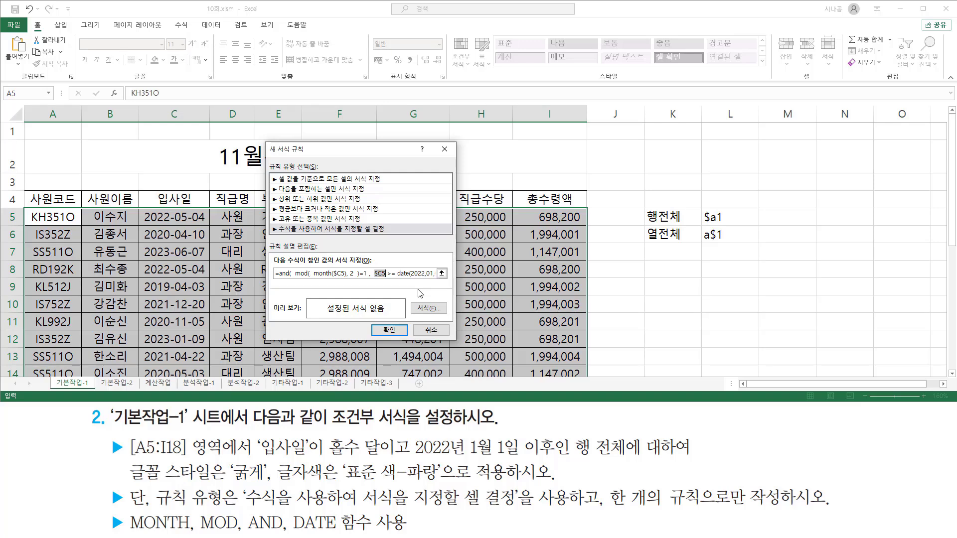
left_click(394, 274)
mouse_move(275, 281)
left_mouse_down()
mouse_move(449, 281)
mouse_move(432, 313)
mouse_move(444, 317)
left_mouse_up()
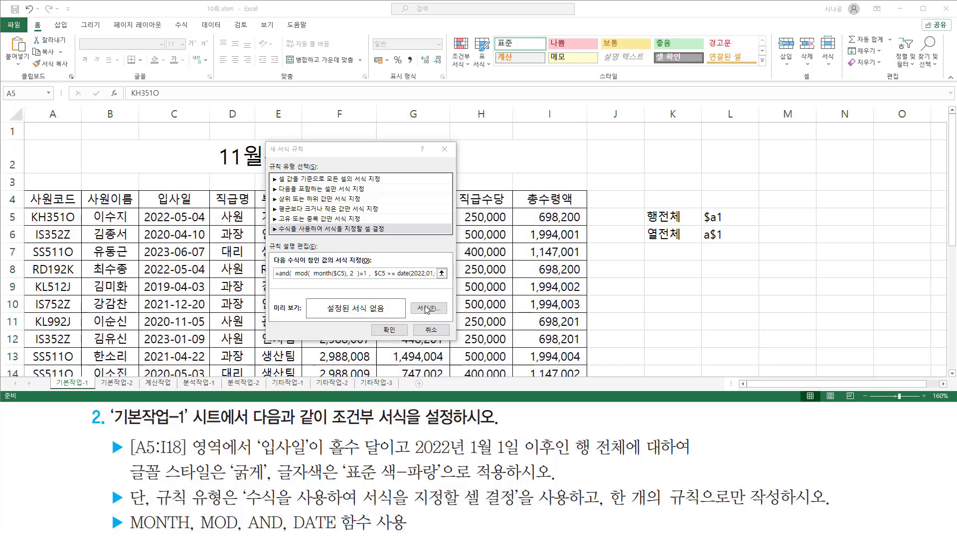
Set the rule's font style to 굵게 and its font color to the standard color 파랑.
left_click(427, 309)
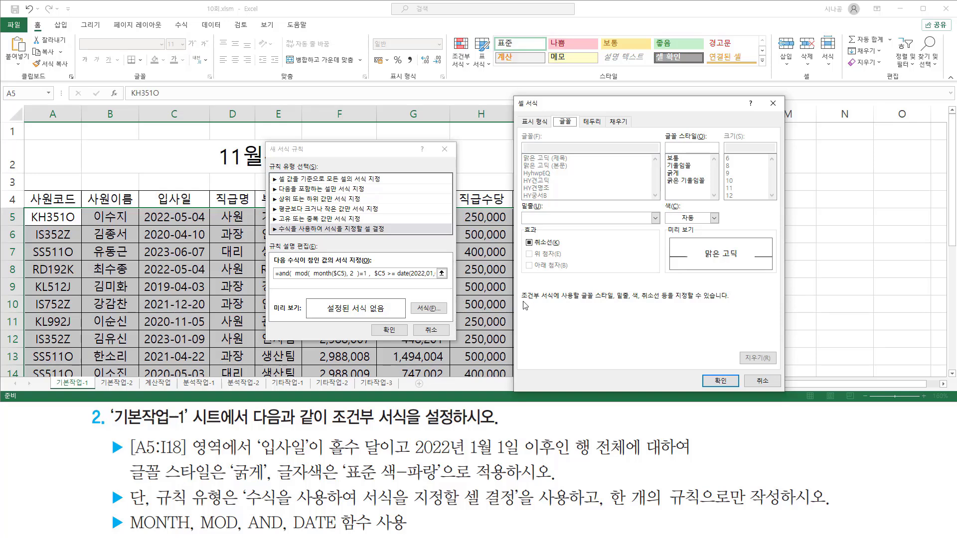
mouse_move(514, 97)
left_mouse_down()
mouse_move(544, 218)
mouse_move(788, 393)
left_mouse_up()
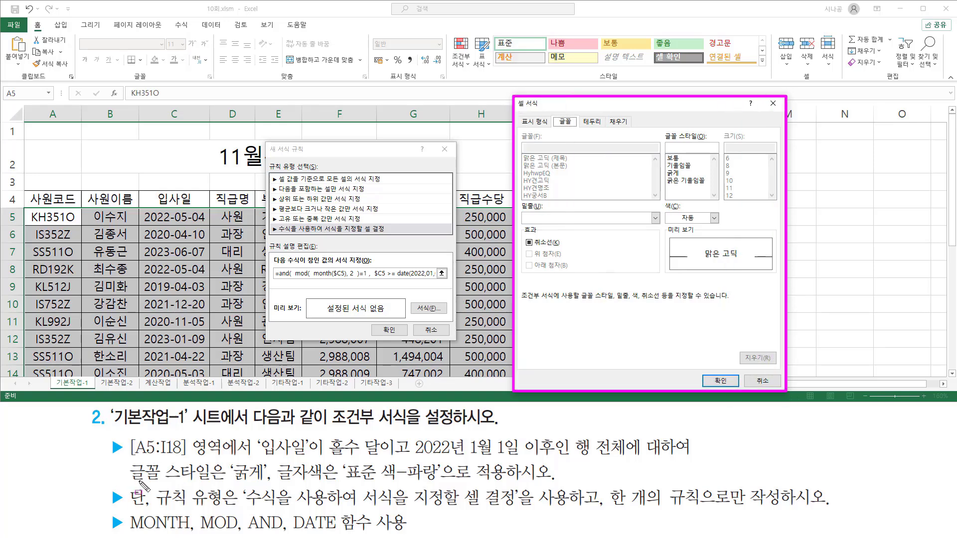
left_click_drag(125, 479, 448, 481)
mouse_move(346, 461)
left_mouse_down()
mouse_move(364, 477)
mouse_move(441, 479)
left_mouse_up()
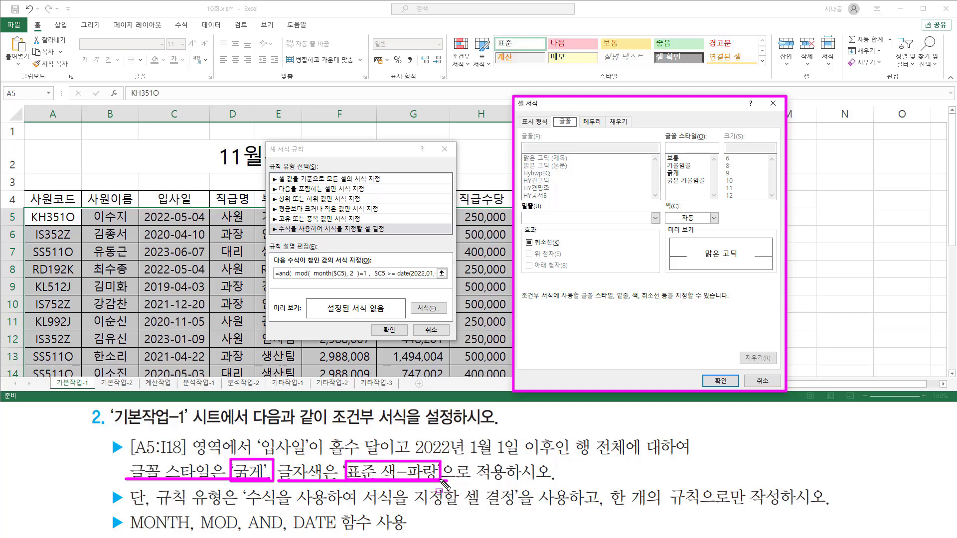
left_click_drag(664, 169, 682, 178)
key("Escape")
left_click(674, 174)
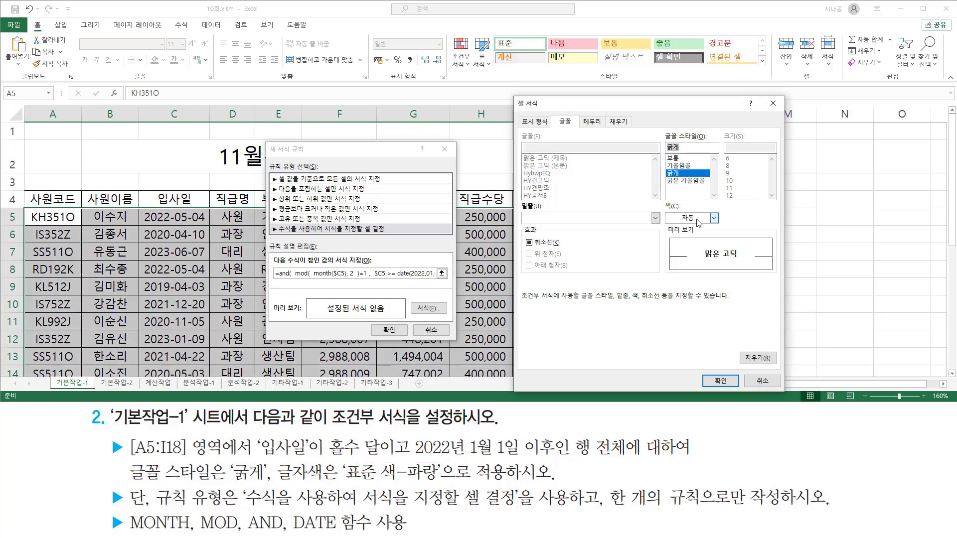
left_click(698, 219)
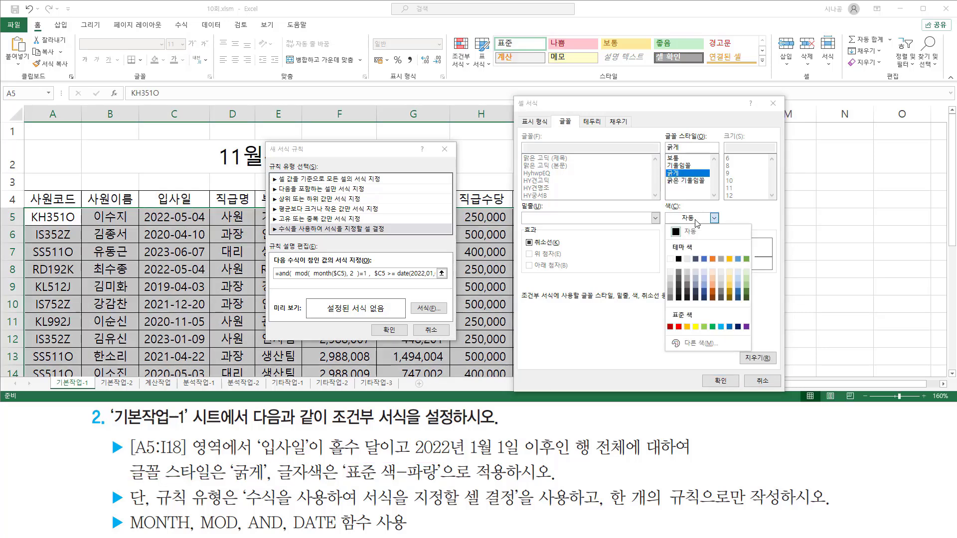
left_click(730, 327)
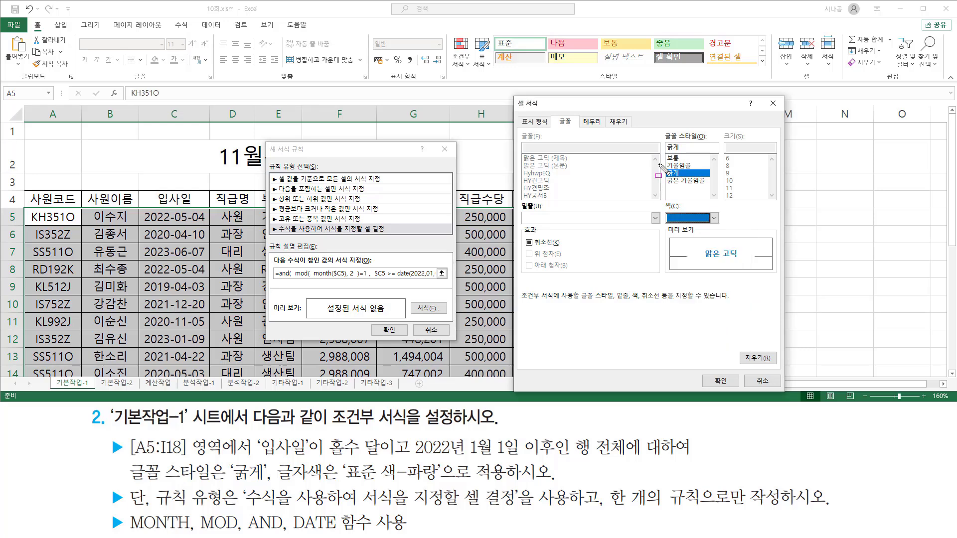
left_click_drag(657, 163, 700, 176)
left_click_drag(654, 205, 727, 228)
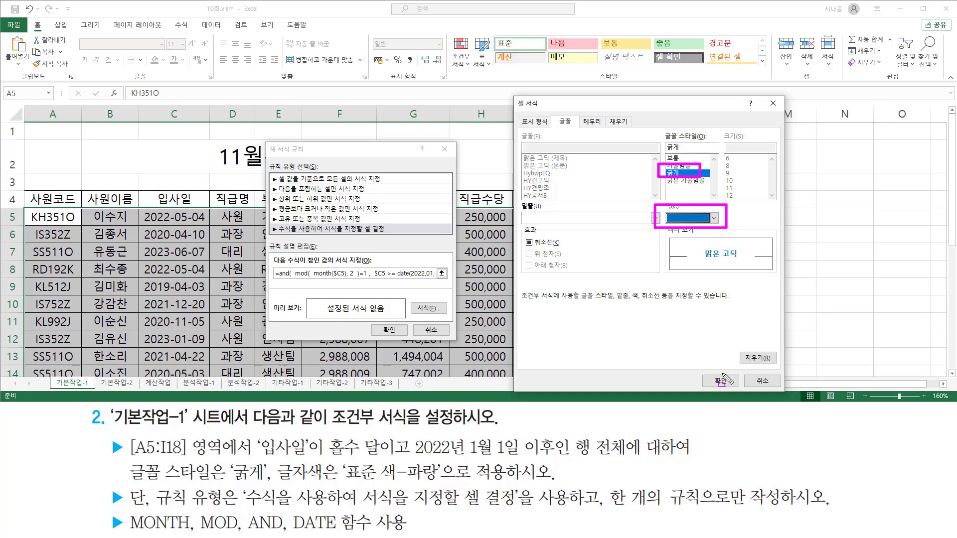
Accept the bold blue font format and apply the formula-based conditional formatting rule to A5:I18.
left_click_drag(705, 371, 736, 389)
left_click(720, 380)
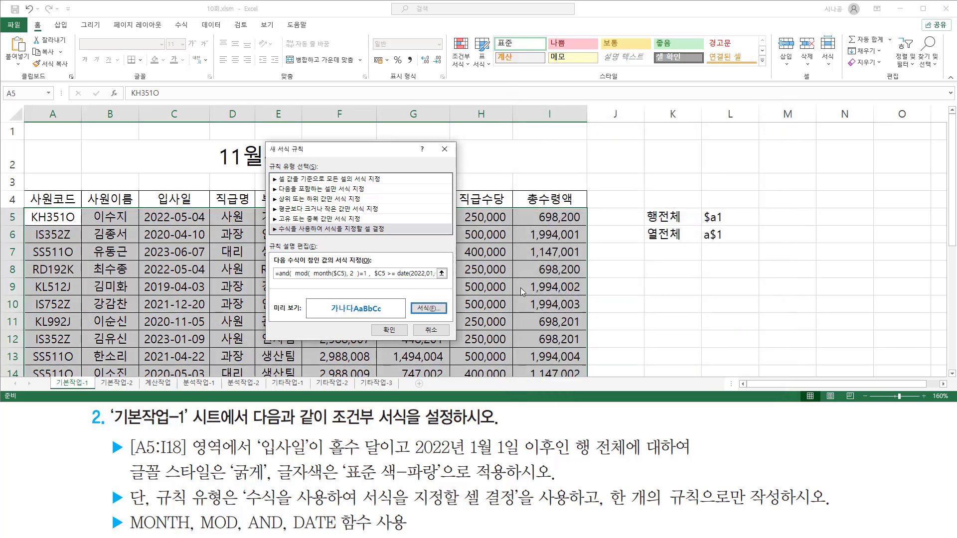
left_click_drag(274, 280, 449, 280)
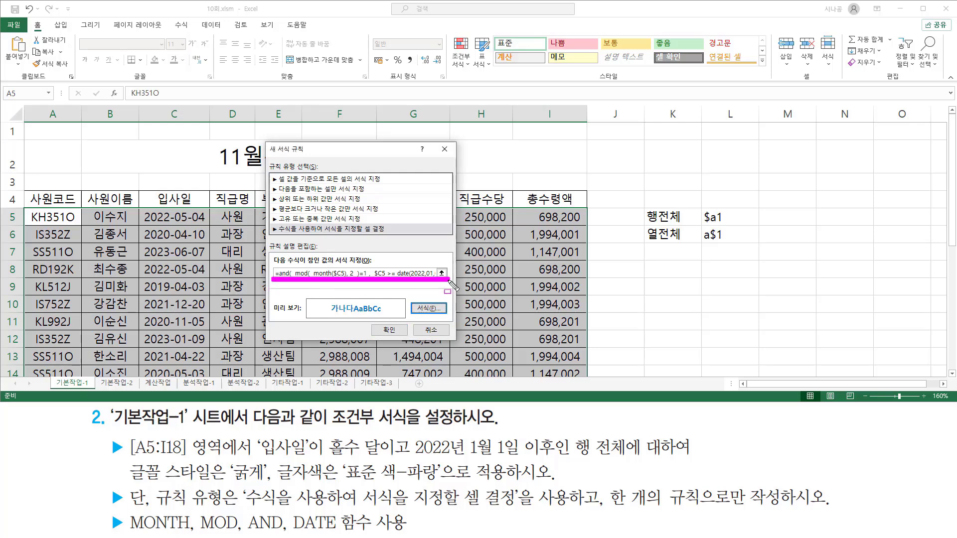
left_click_drag(329, 315, 388, 315)
left_click_drag(379, 323, 403, 337)
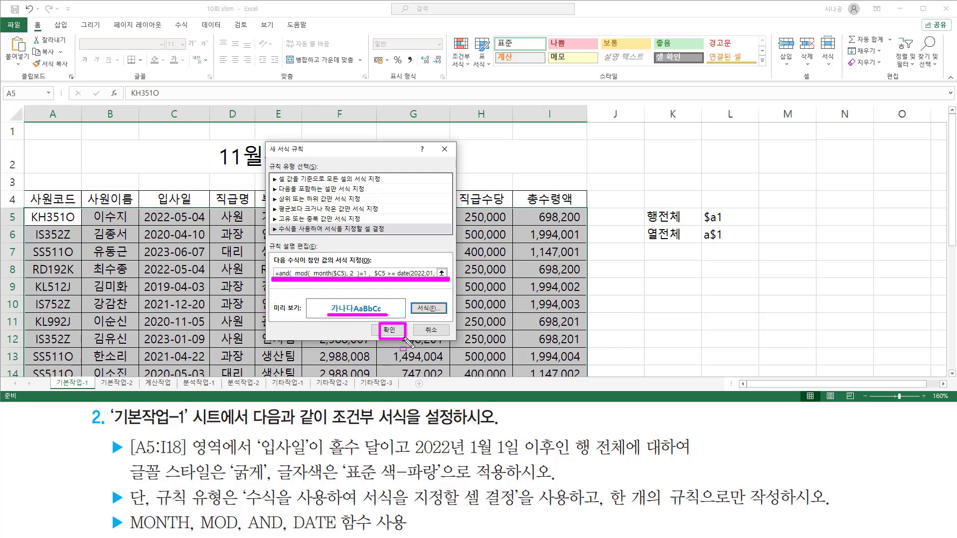
left_click(389, 330)
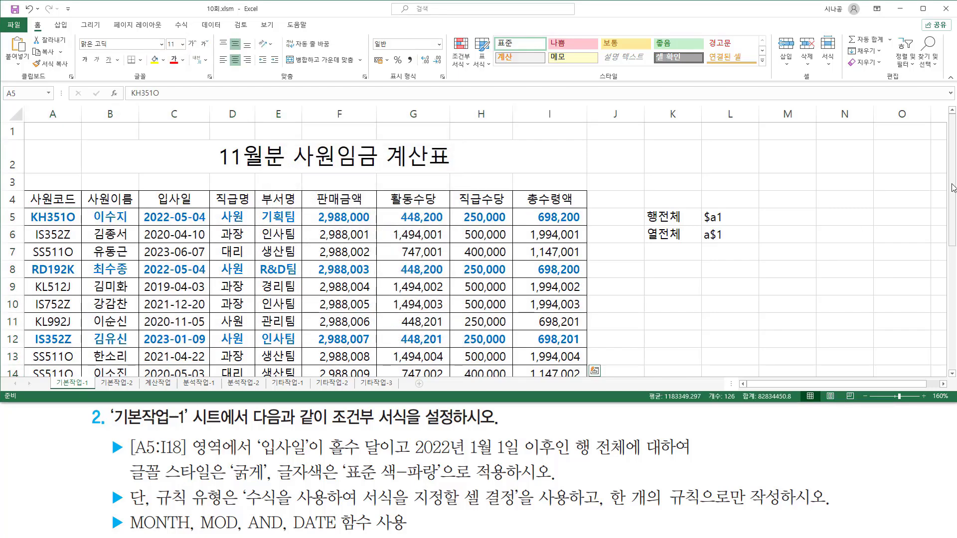
Check the 입사일 values of the bold blue rows against the 2022년 1월 1일 이후 and odd-month conditions.
mouse_move(952, 190)
left_mouse_down()
mouse_move(950, 240)
mouse_move(949, 216)
left_mouse_up()
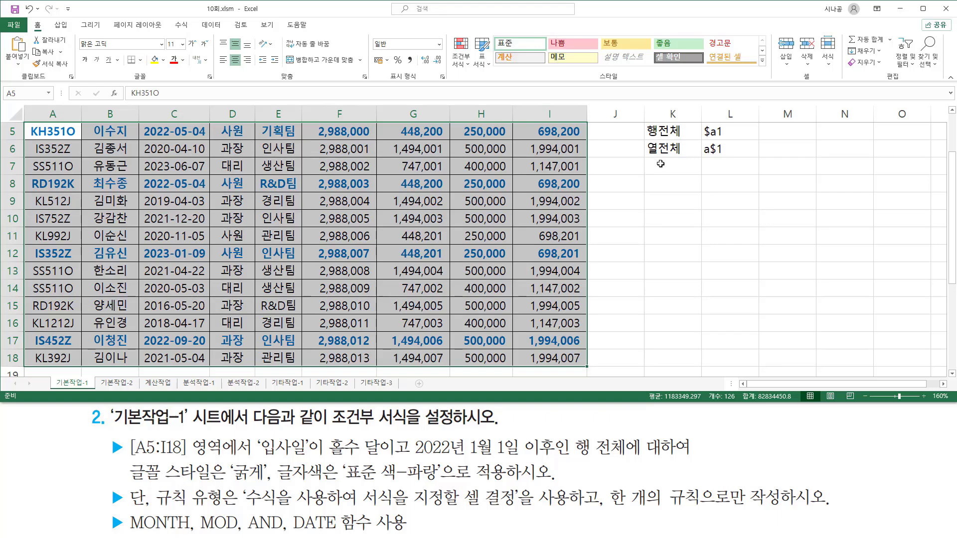
left_click_drag(660, 163, 673, 202)
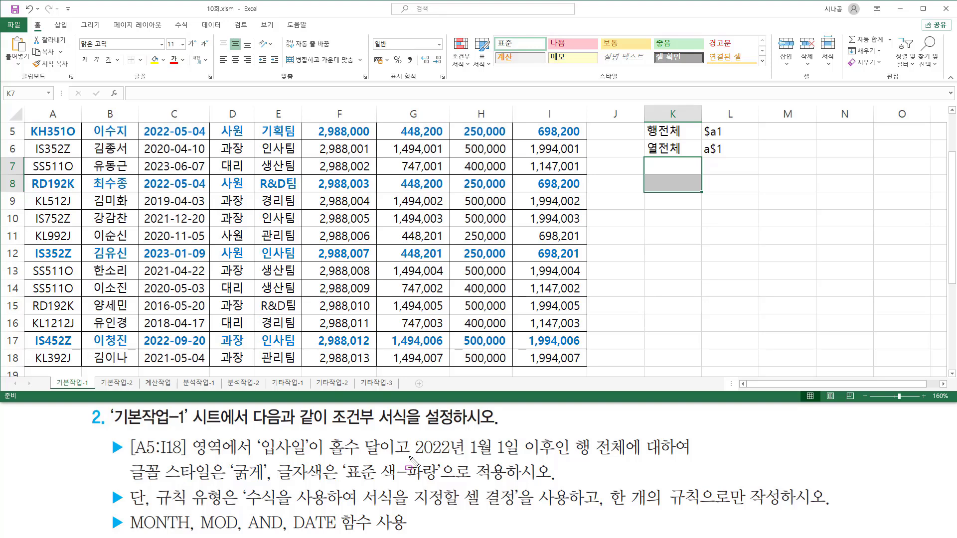
left_click_drag(409, 456, 553, 457)
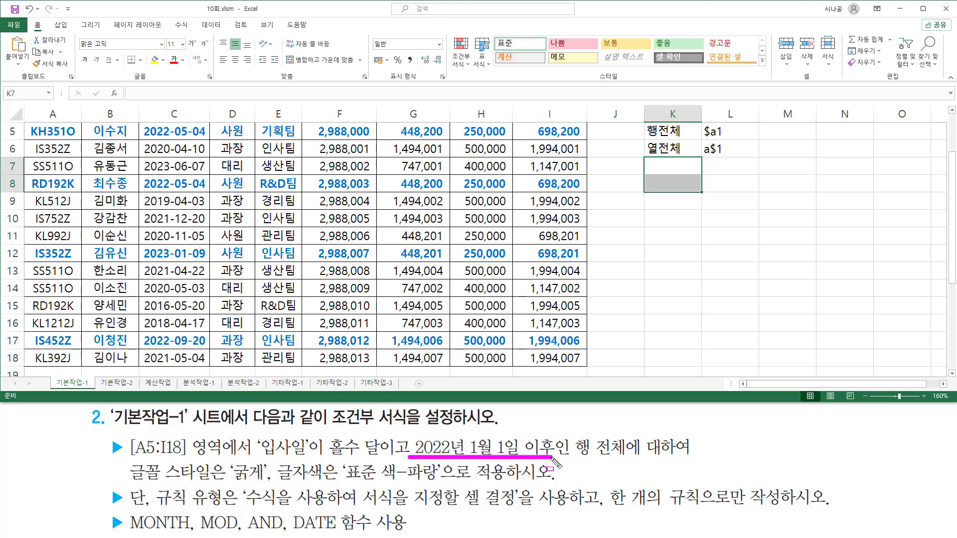
left_click_drag(140, 142, 203, 142)
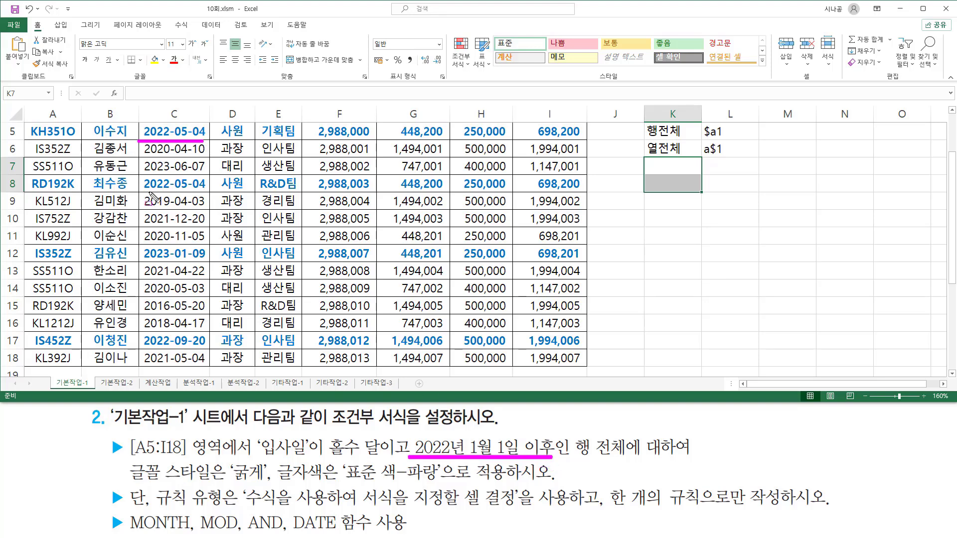
left_click_drag(144, 191, 204, 191)
left_click_drag(142, 261, 212, 261)
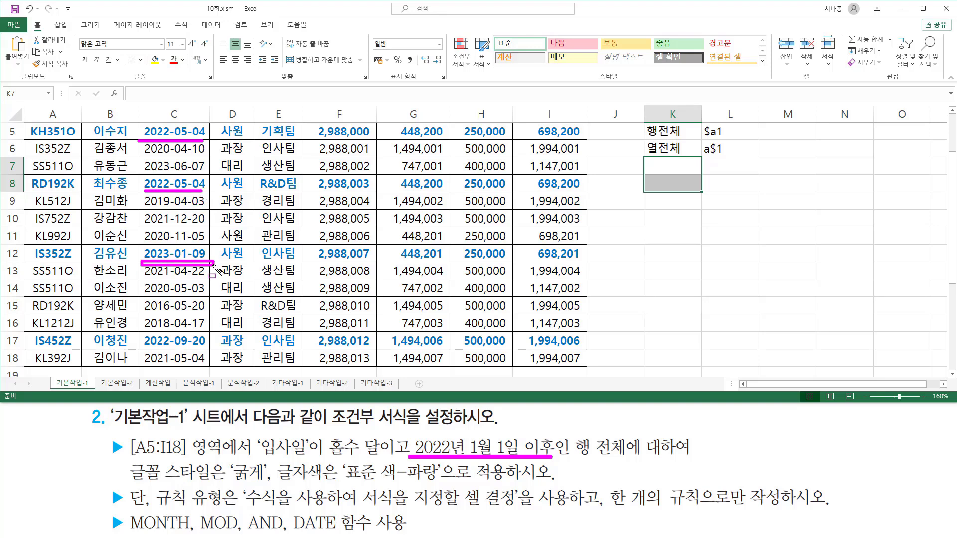
left_click(143, 348)
left_click_drag(143, 347, 205, 347)
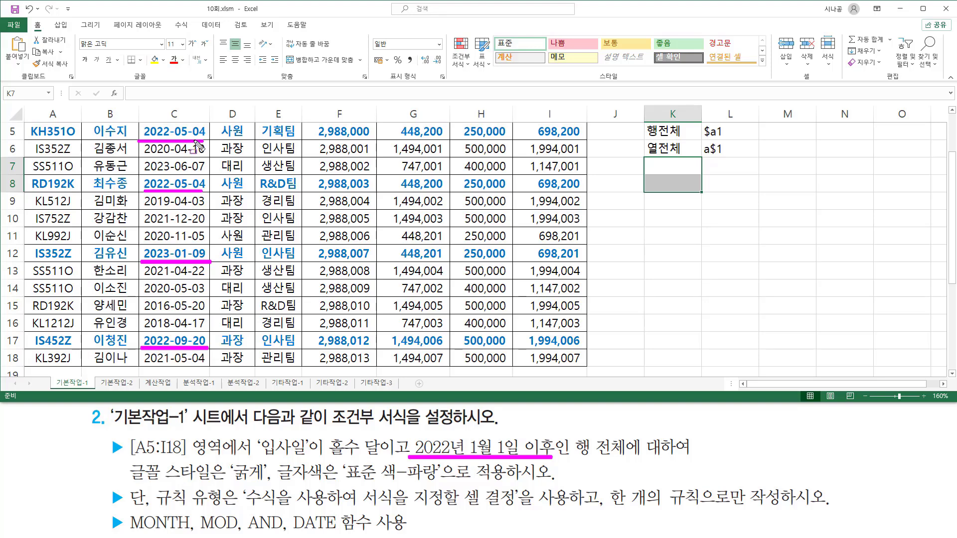
left_click_drag(171, 121, 189, 141)
left_click_drag(172, 173, 189, 196)
left_click_drag(173, 241, 189, 260)
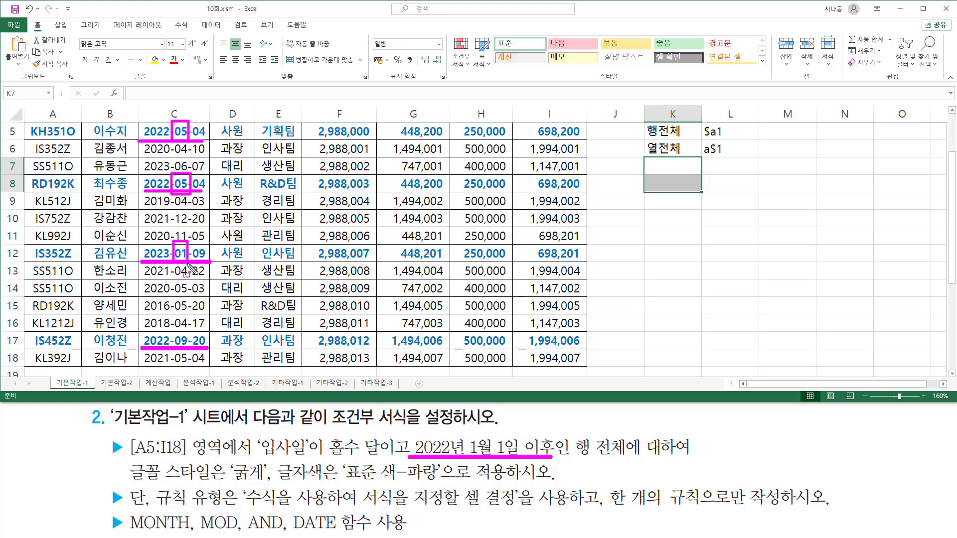
left_click_drag(172, 333, 192, 350)
key("Escape")
Examine the 입사일 values of the unformatted rows to see which of the two conditions each one misses.
left_click_drag(140, 158, 210, 173)
left_click_drag(408, 456, 552, 459)
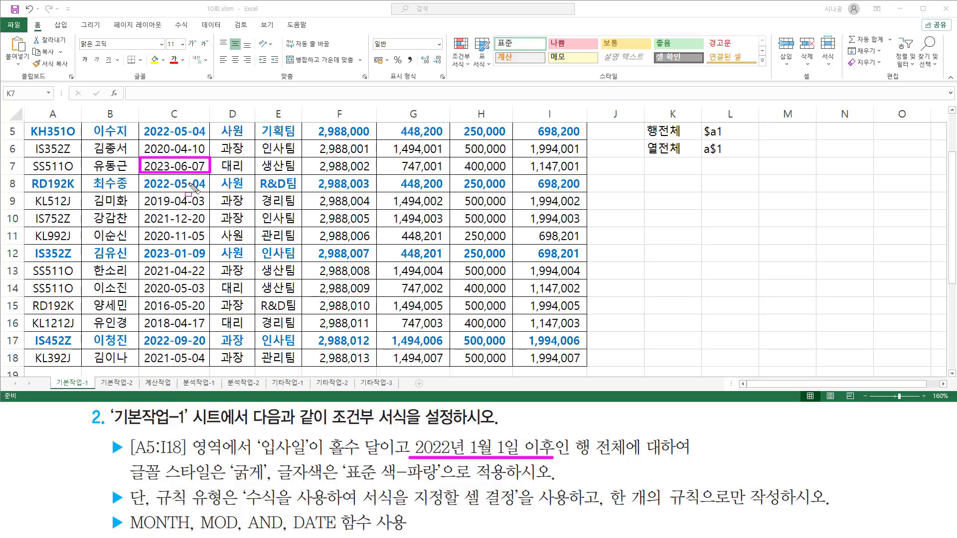
left_click_drag(174, 155, 189, 174)
key("Escape")
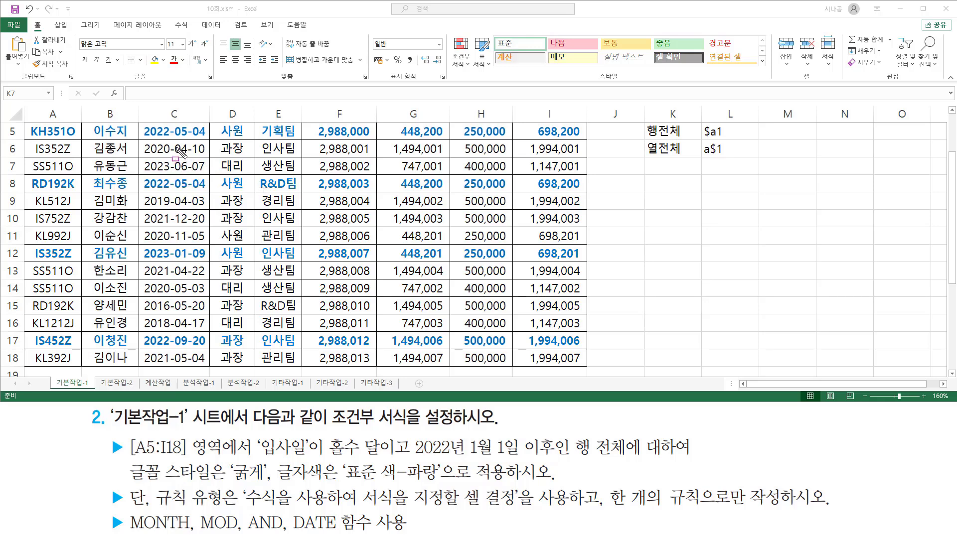
left_click_drag(173, 225, 189, 243)
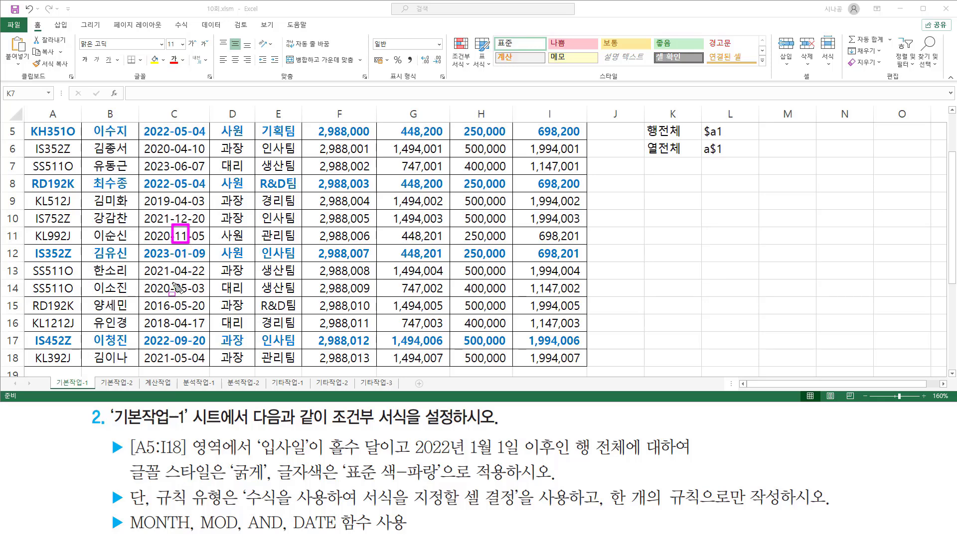
left_click_drag(173, 283, 190, 316)
mouse_move(175, 350)
left_mouse_down()
mouse_move(176, 367)
mouse_move(189, 367)
left_mouse_up()
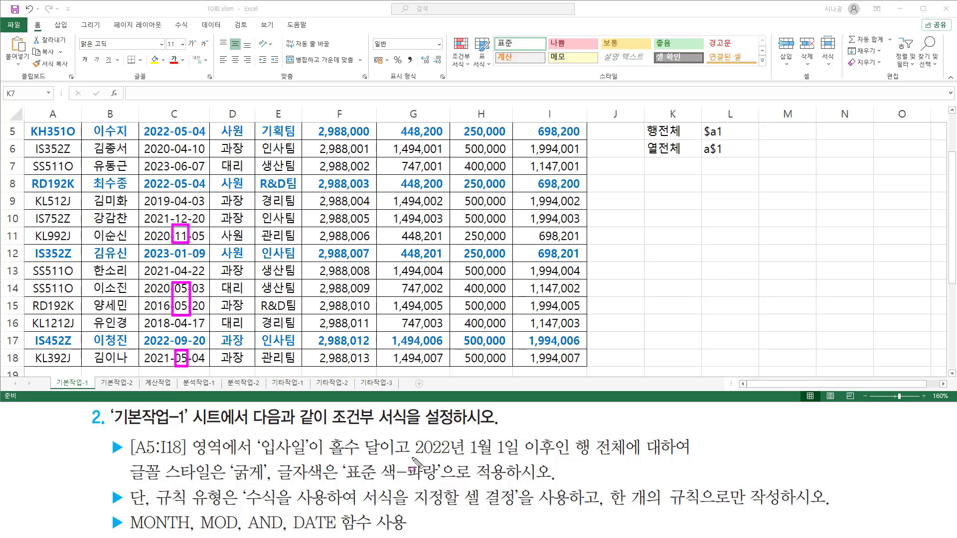
left_click_drag(413, 456, 556, 457)
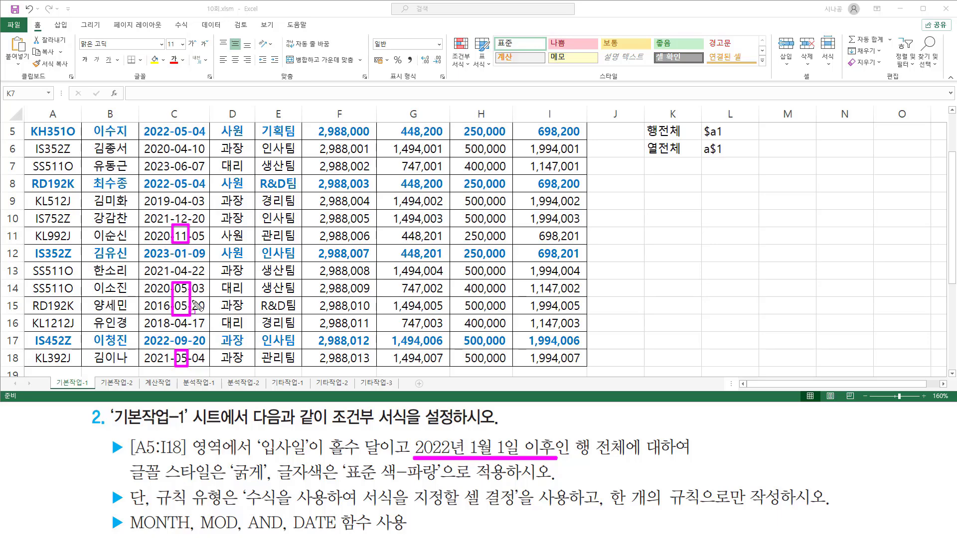
key("Escape")
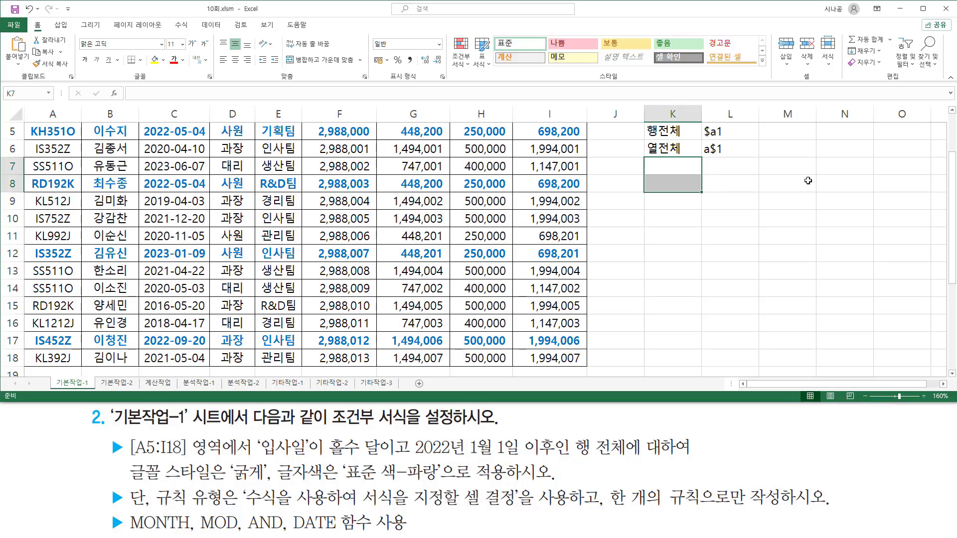
Enter the rule's formula =and( mod( month($C5), 2 )=1 , $C5 >= date(2022,01,01) ) as red text and place it in G3.
scroll(780, 208, "up", 2)
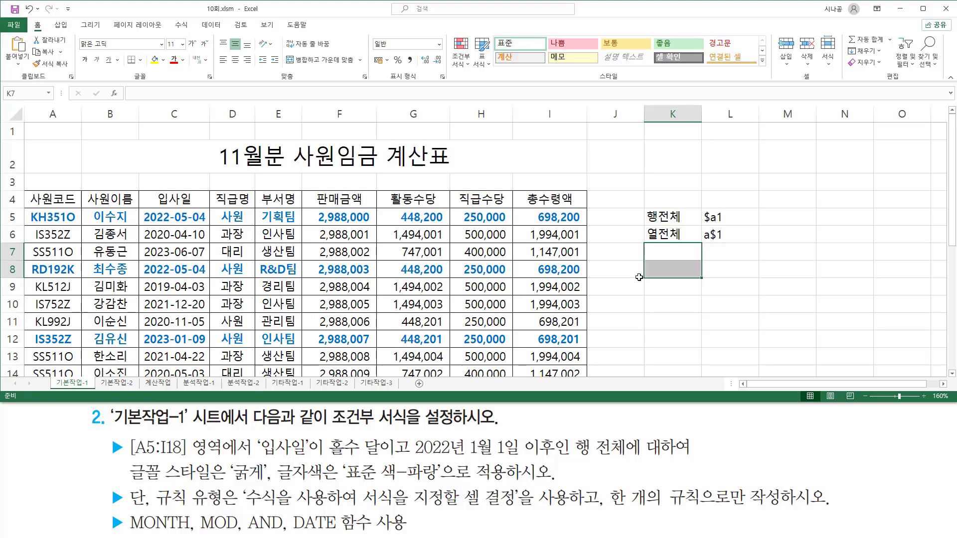
left_click(662, 270)
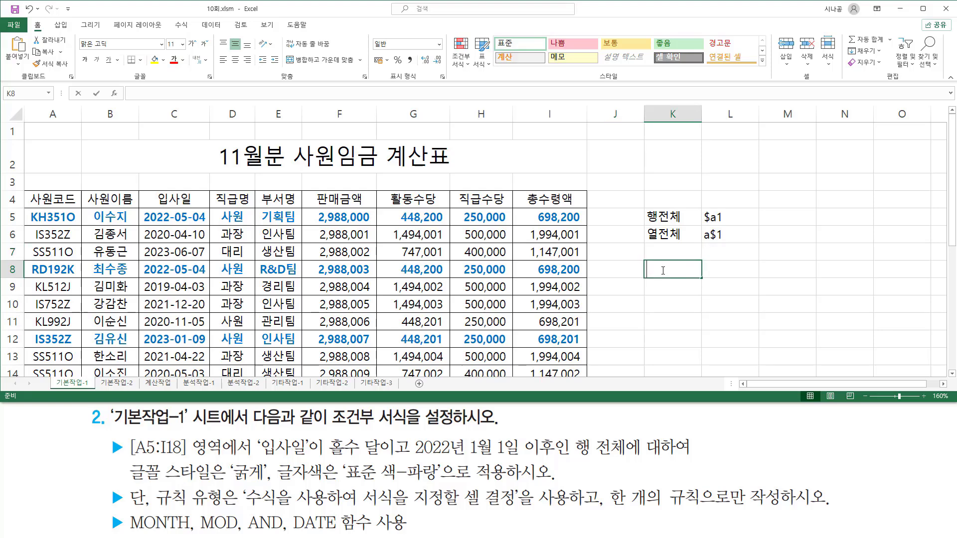
type("'=and(  mod(  month($C5), 2  )=1 ,  $C5 >= date(2022,01,01)  )")
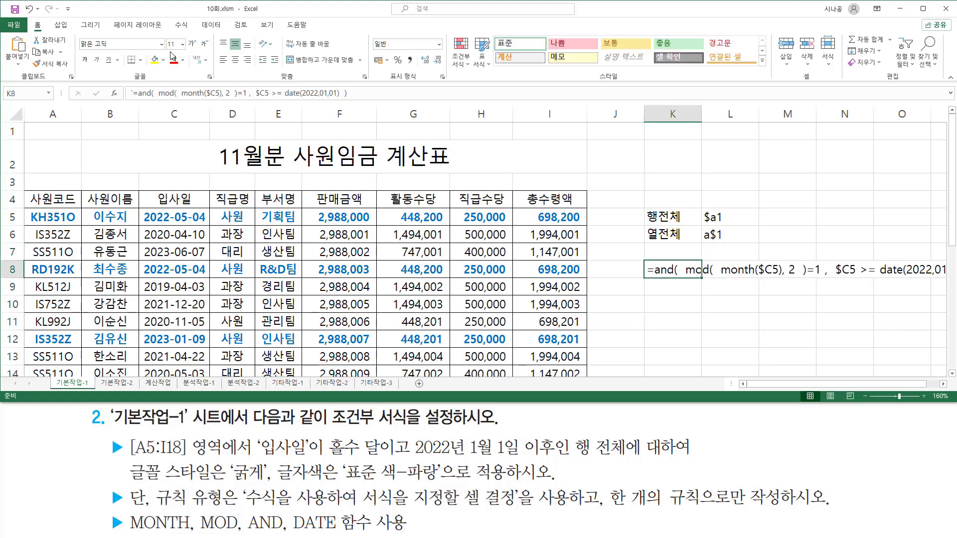
left_click(173, 59)
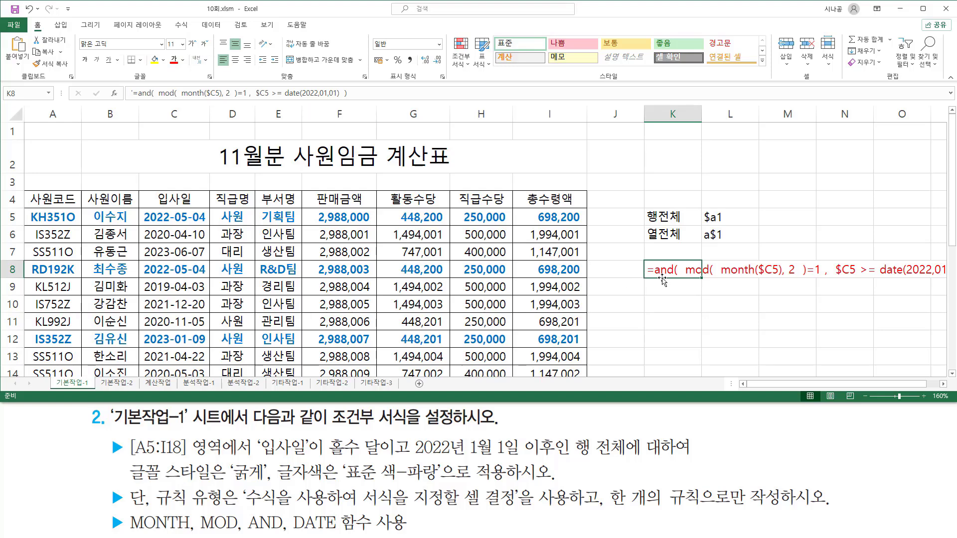
left_click_drag(662, 279, 434, 200)
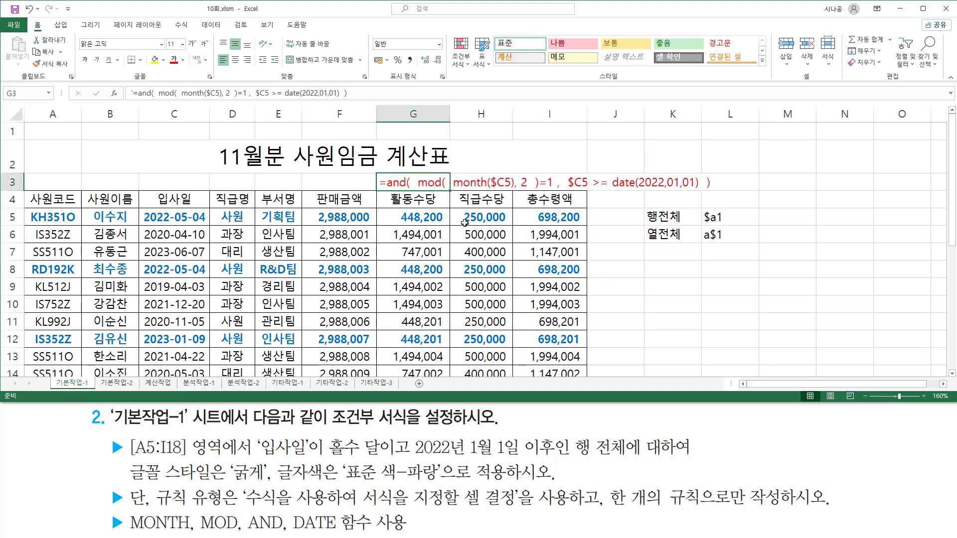
left_click(679, 325)
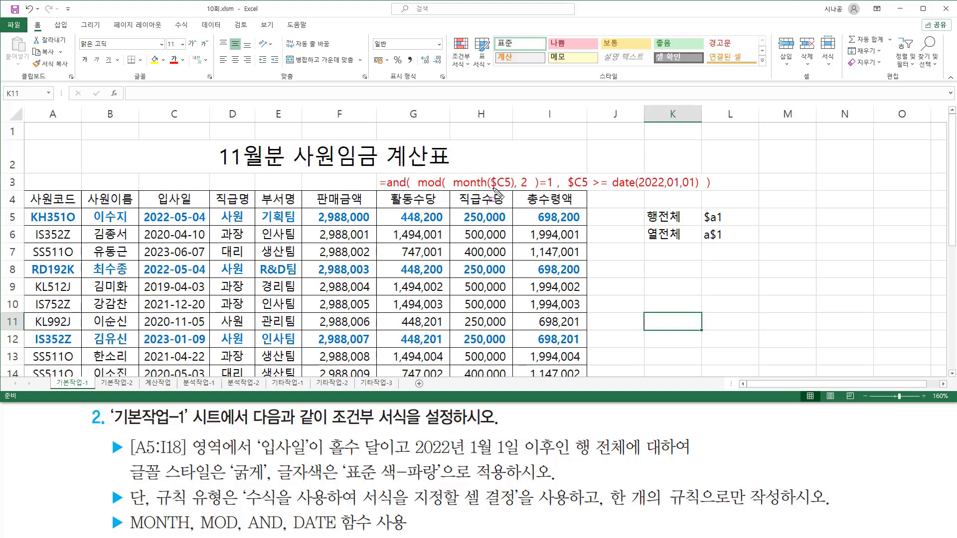
Review each part of the formula text in G3 against the 입사일 column and the odd-month and date requirements.
left_click_drag(148, 190, 194, 209)
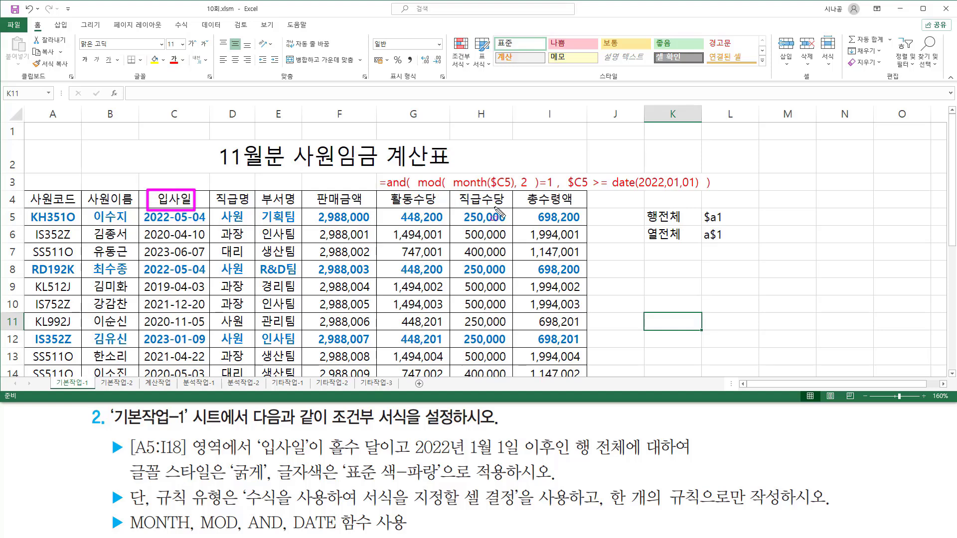
left_click_drag(489, 190, 513, 191)
key("Escape")
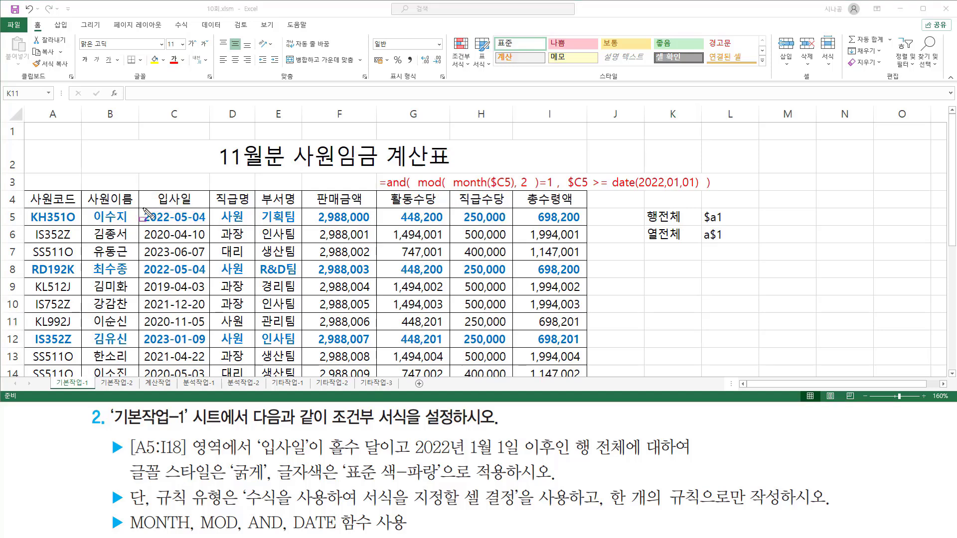
left_click_drag(144, 208, 206, 225)
left_click_drag(491, 190, 589, 189)
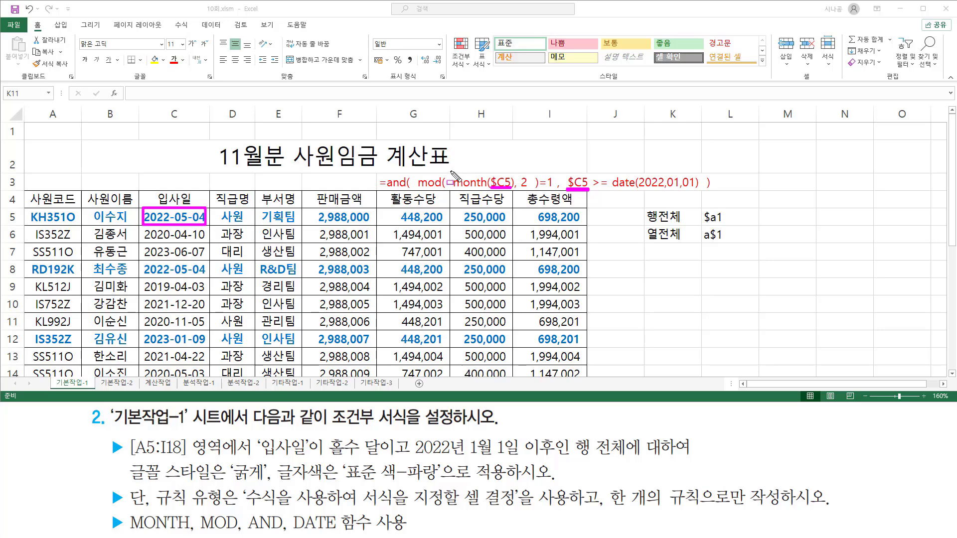
left_click_drag(450, 171, 515, 190)
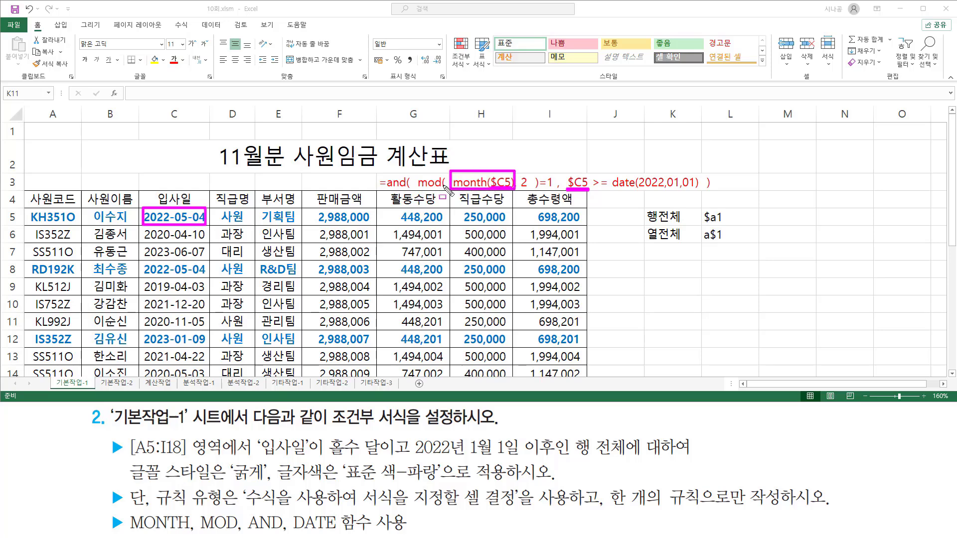
mouse_move(417, 190)
left_mouse_down()
mouse_move(538, 195)
mouse_move(540, 171)
mouse_move(553, 189)
left_mouse_up()
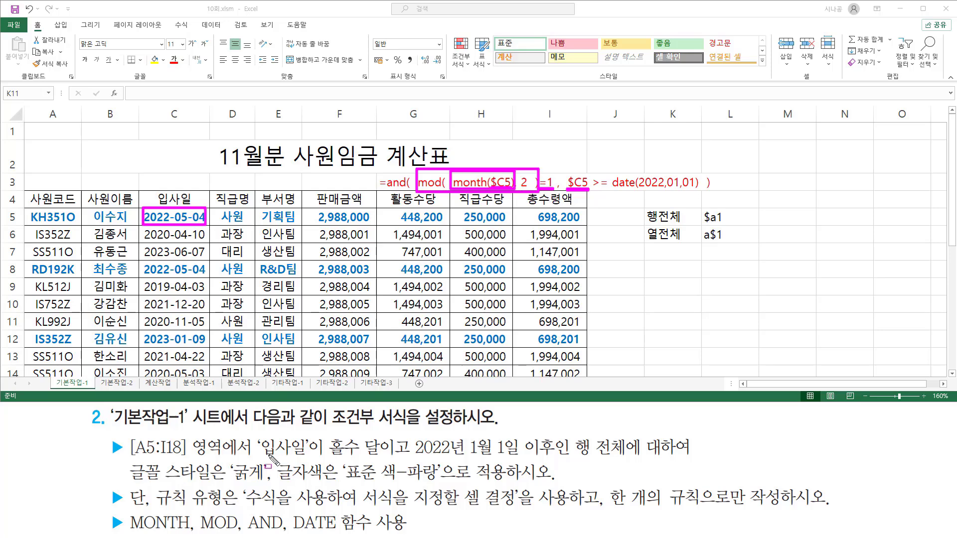
left_click_drag(259, 455, 374, 456)
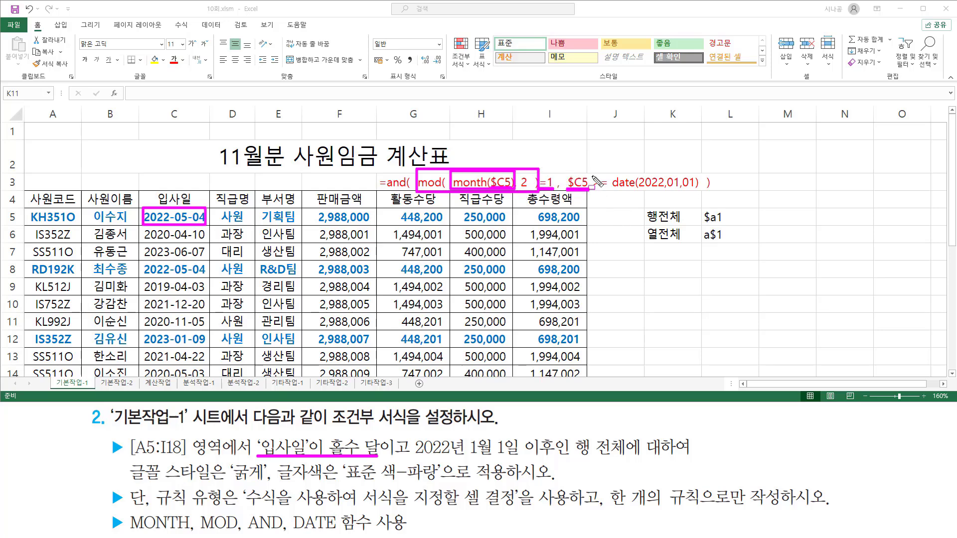
mouse_move(591, 171)
left_mouse_down()
mouse_move(609, 192)
mouse_move(703, 193)
left_mouse_up()
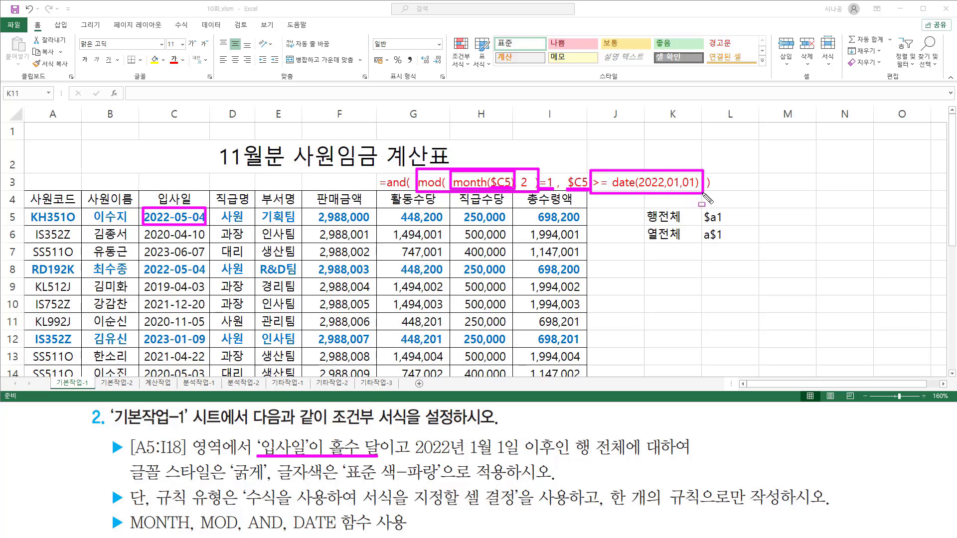
left_click_drag(415, 457, 553, 458)
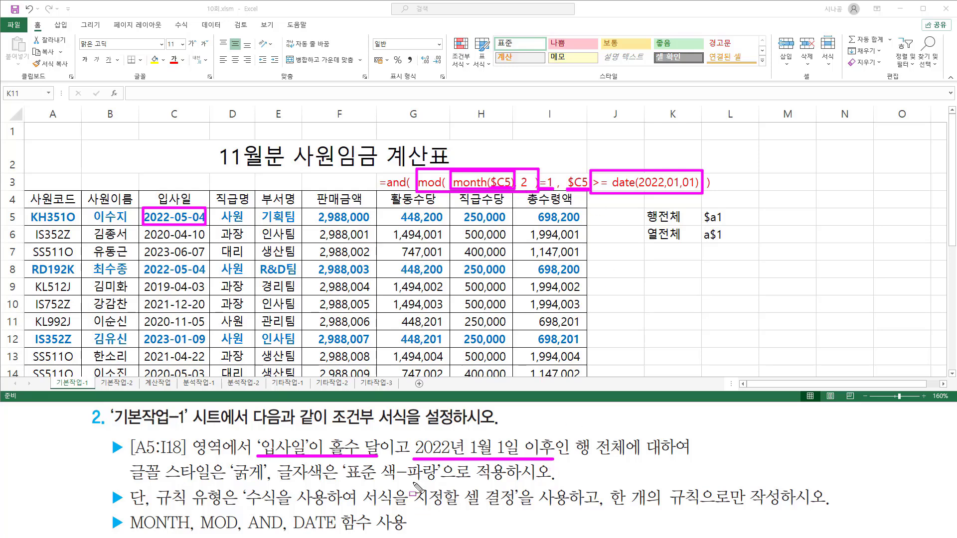
mouse_move(379, 432)
left_mouse_down()
mouse_move(381, 457)
mouse_move(415, 460)
left_mouse_up()
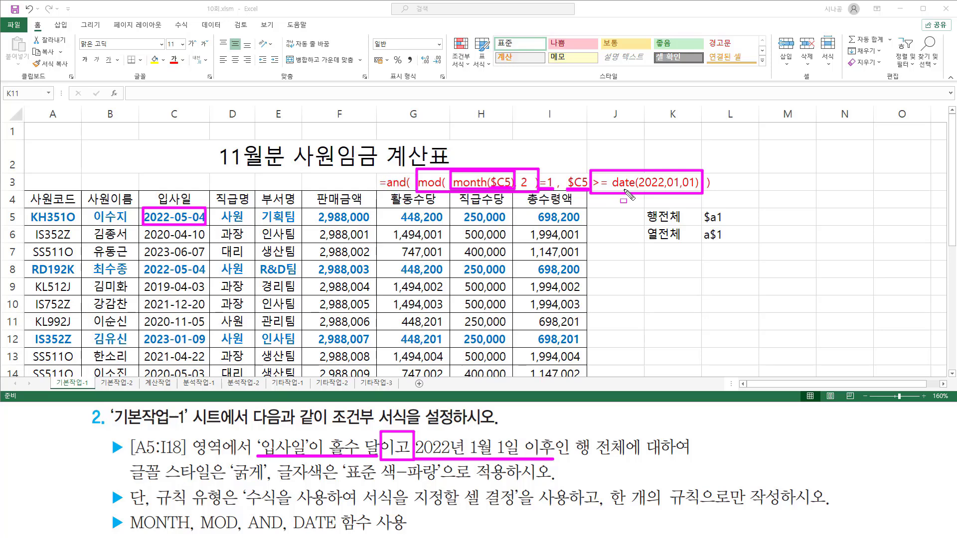
key("Escape")
left_click(629, 290)
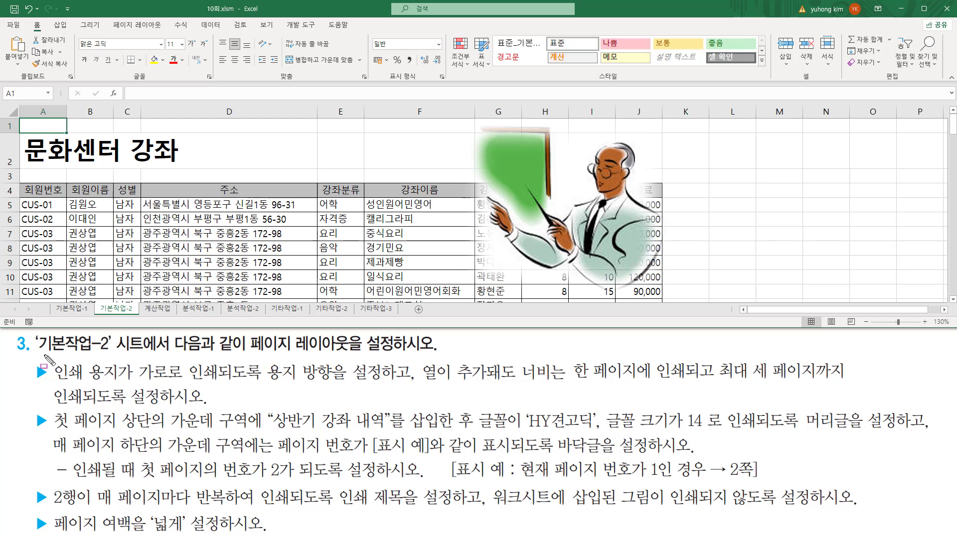
Read the page layout task heading and look through the full extent of the 문화센터 강좌 table on the 기본작업-2 sheet.
left_click_drag(38, 353, 108, 353)
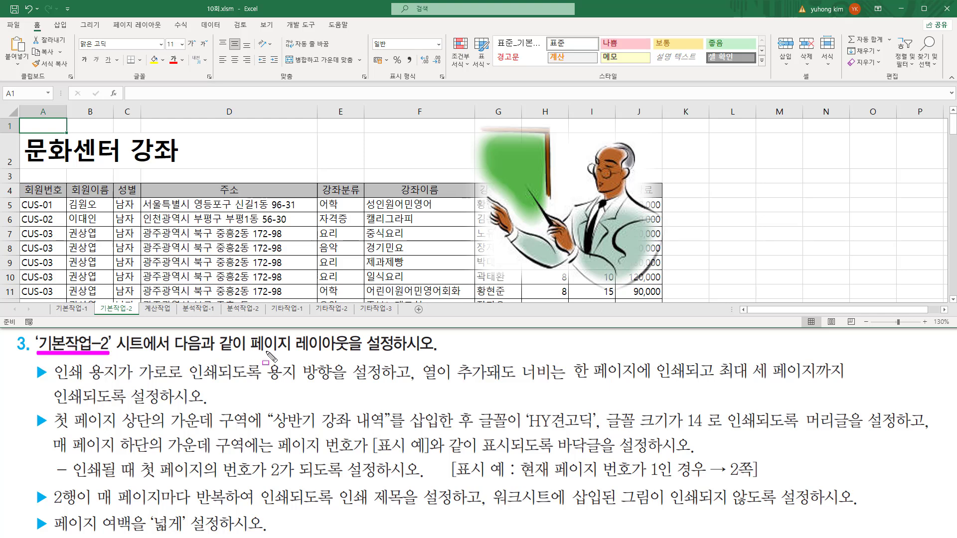
left_click_drag(250, 353, 347, 354)
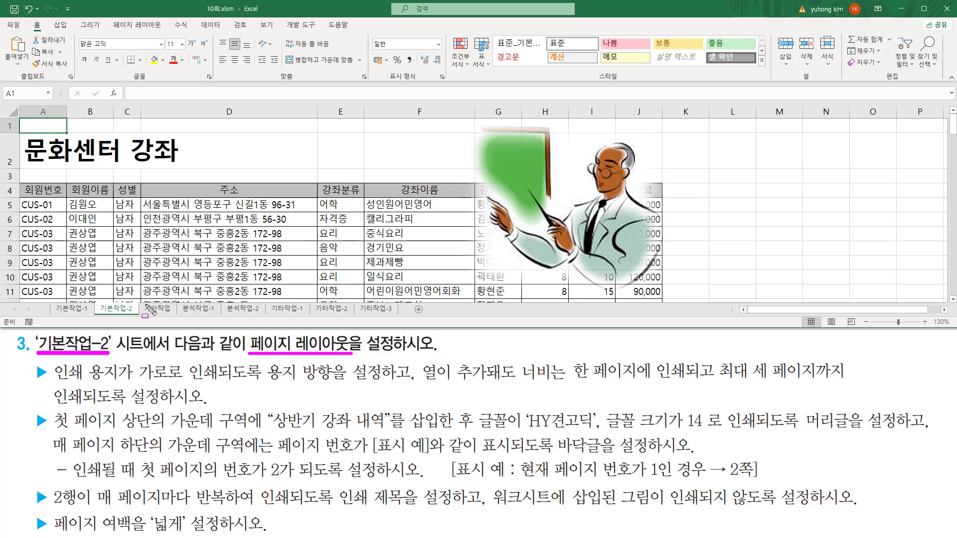
mouse_move(98, 301)
left_mouse_down()
mouse_move(144, 324)
mouse_move(137, 317)
left_mouse_up()
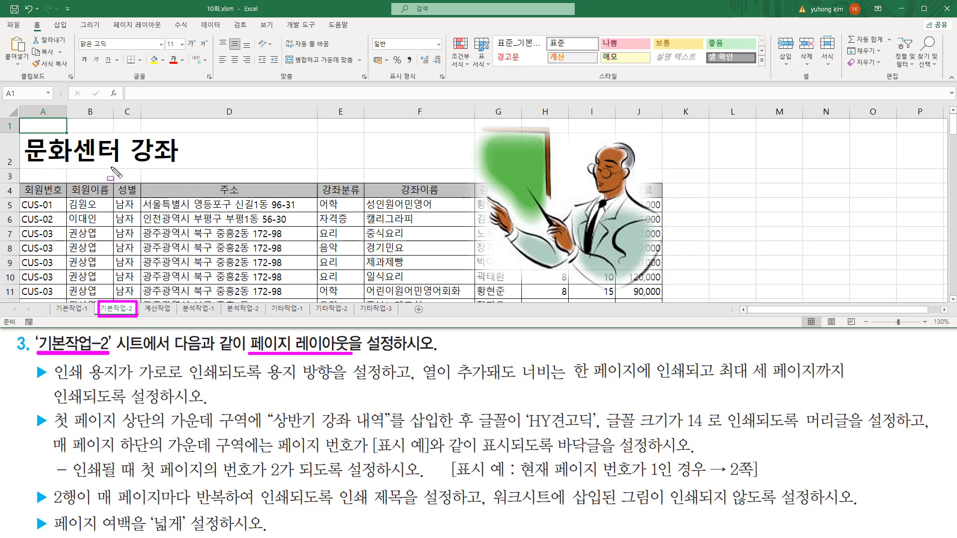
scroll(341, 187, "down", 7)
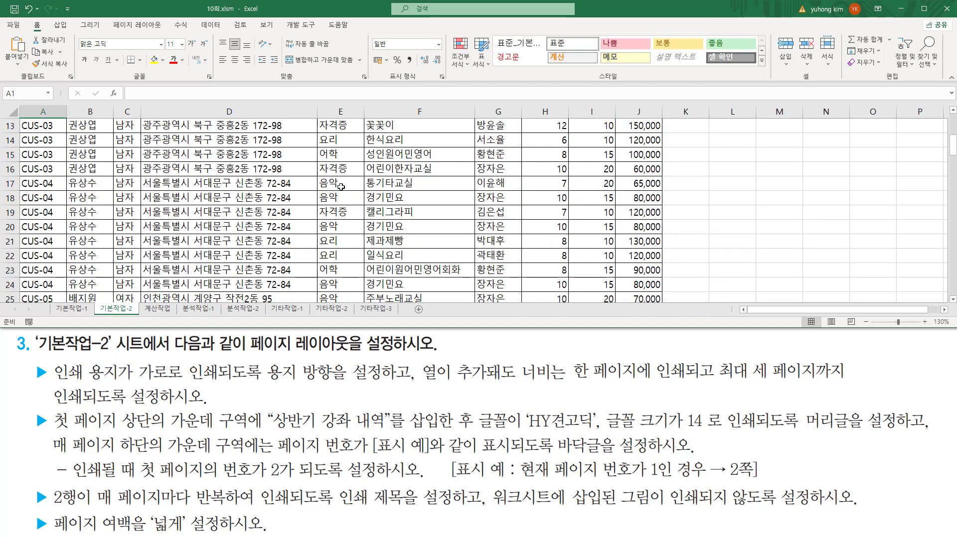
scroll(341, 187, "down", 20)
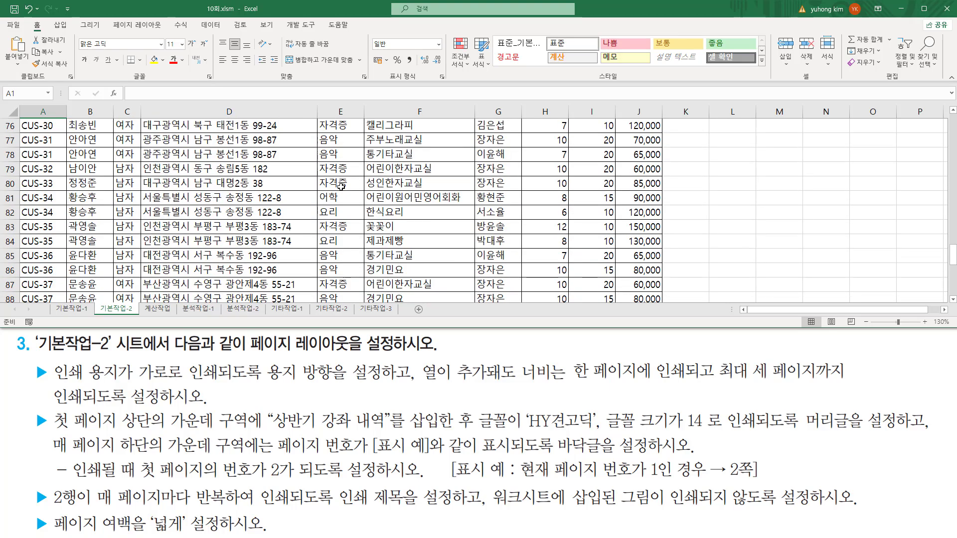
scroll(341, 187, "down", 5)
scroll(341, 187, "up", 16)
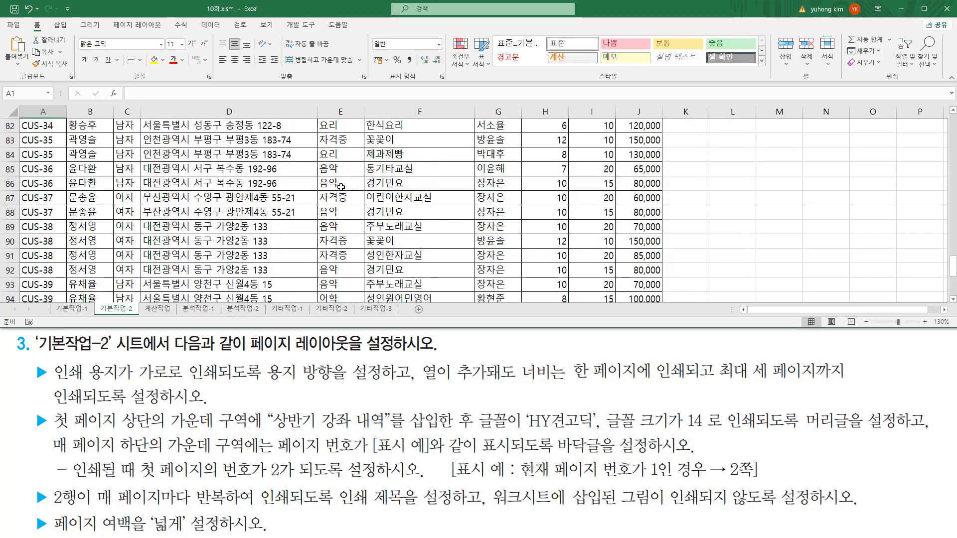
scroll(341, 187, "up", 19)
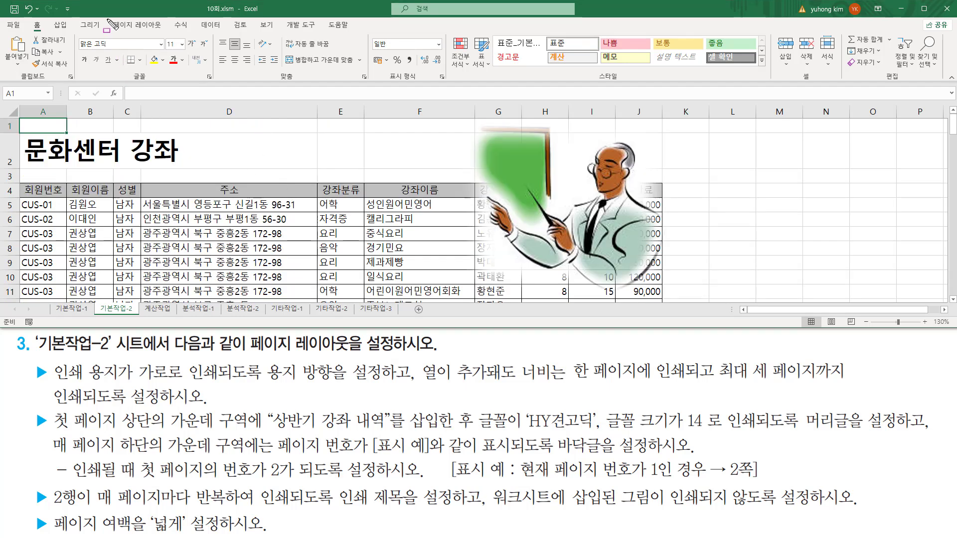
Open the full Page Setup (페이지 설정) dialog for the 기본작업-2 sheet.
left_click_drag(108, 29, 161, 31)
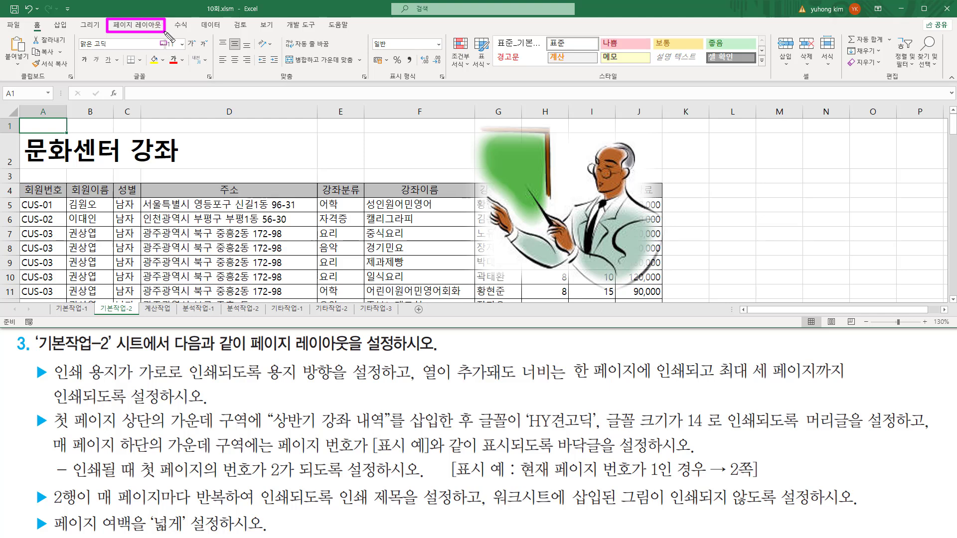
left_click(150, 26)
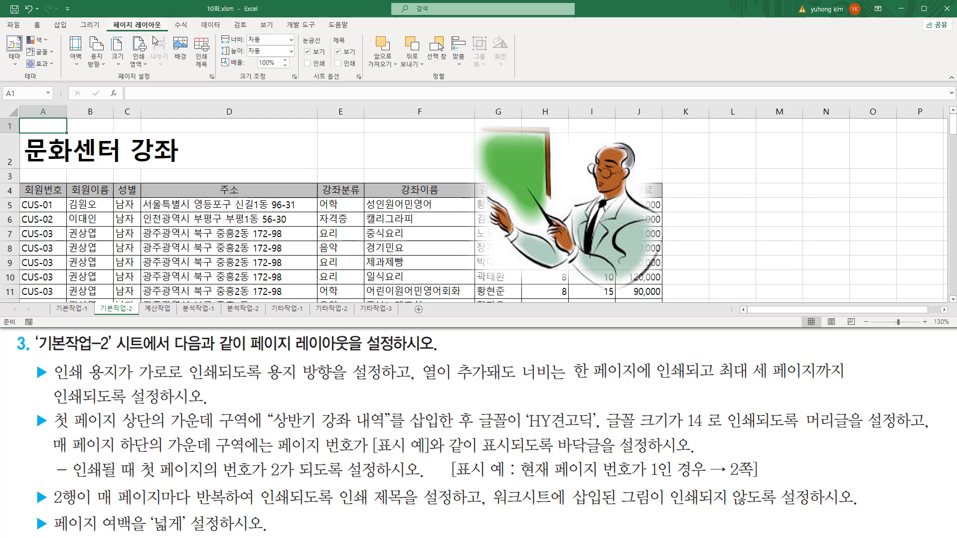
left_click_drag(111, 80, 218, 82)
key("Escape")
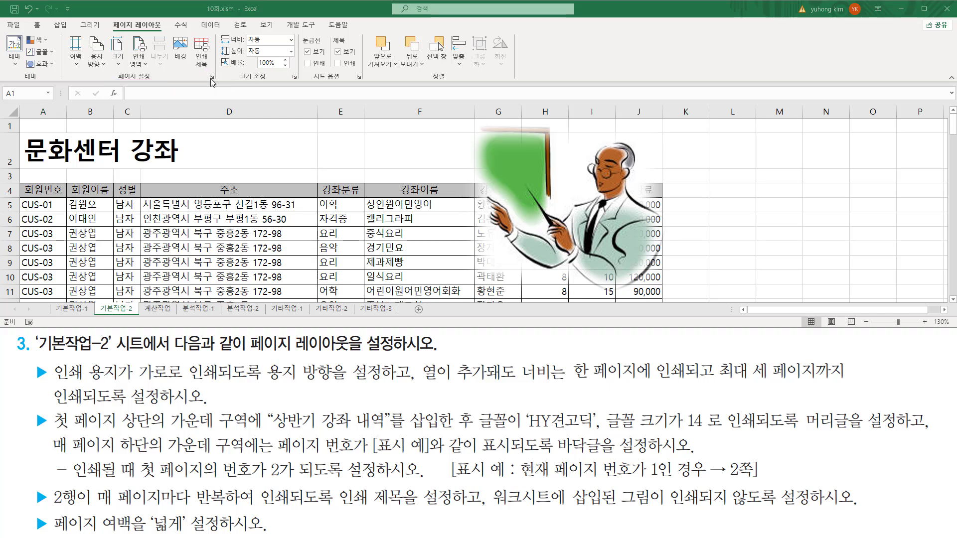
left_click(211, 77)
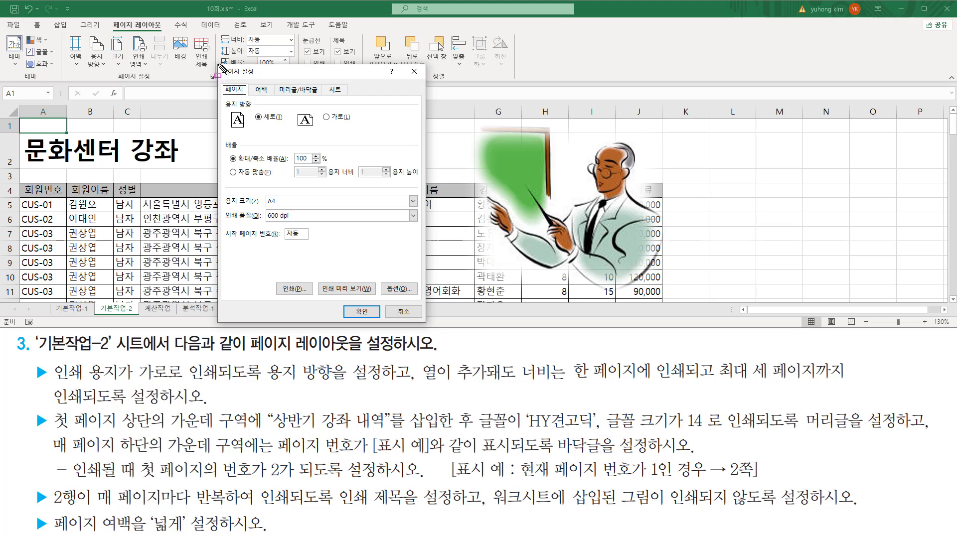
mouse_move(218, 64)
left_mouse_down()
mouse_move(401, 321)
mouse_move(433, 341)
mouse_move(439, 313)
mouse_move(427, 321)
left_mouse_up()
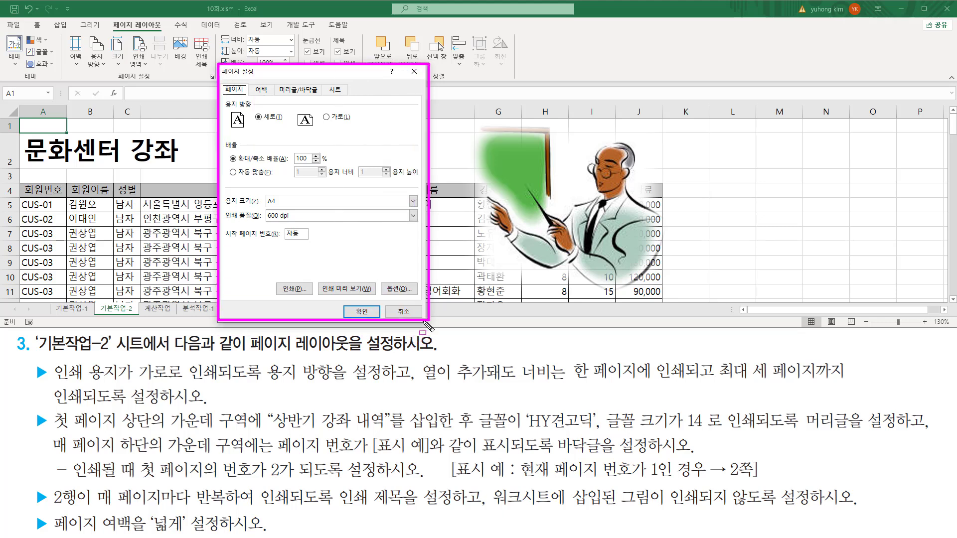
key("Escape")
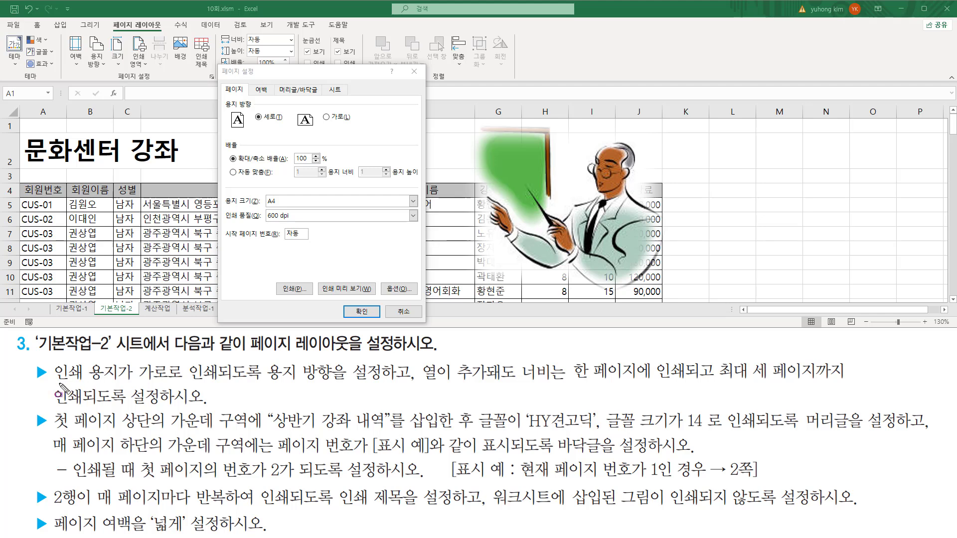
Set the paper orientation of 기본작업-2 to landscape (가로), as the first requirement asks.
left_click_drag(54, 381, 376, 381)
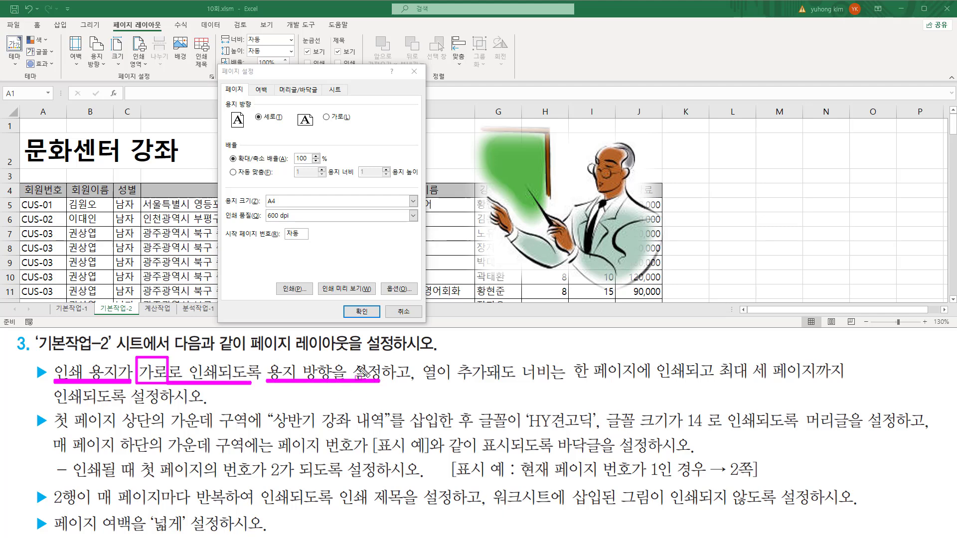
left_click_drag(220, 84, 249, 96)
mouse_move(221, 100)
left_mouse_down()
mouse_move(326, 140)
mouse_move(362, 133)
left_mouse_up()
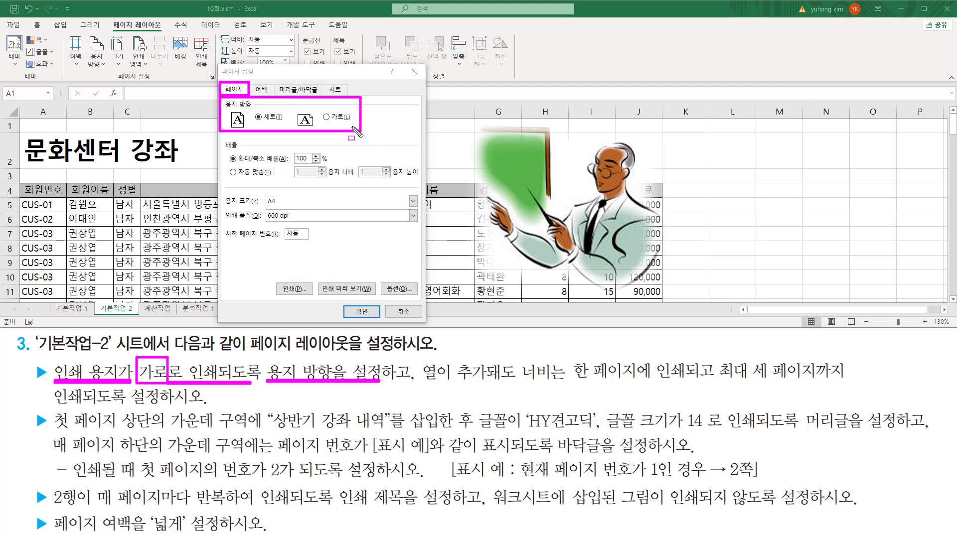
left_click(326, 119)
left_click_drag(320, 125, 361, 124)
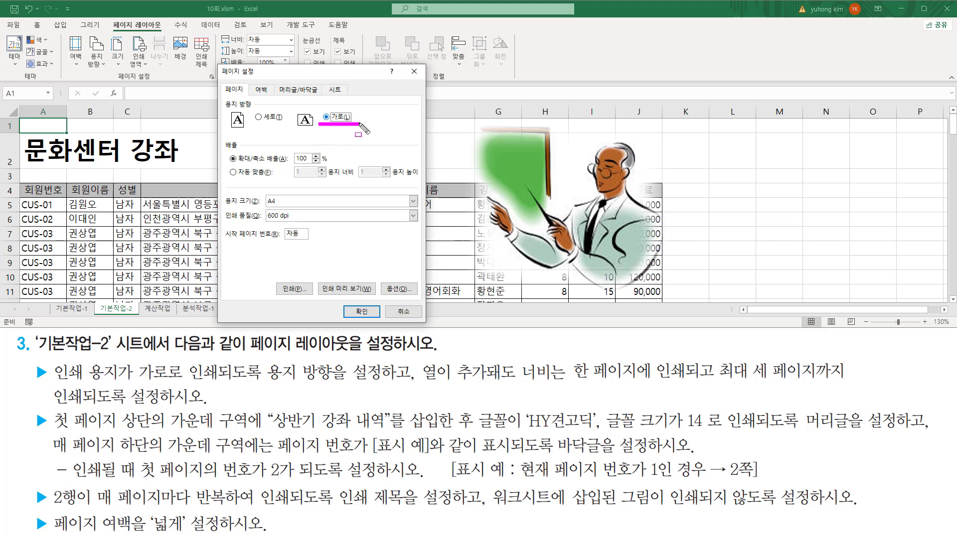
Set the print scaling to automatic fit (자동 맞춤) at 1 page wide and 3 pages tall, matching the requirement.
mouse_move(410, 360)
left_mouse_down()
mouse_move(411, 384)
mouse_move(640, 386)
left_mouse_up()
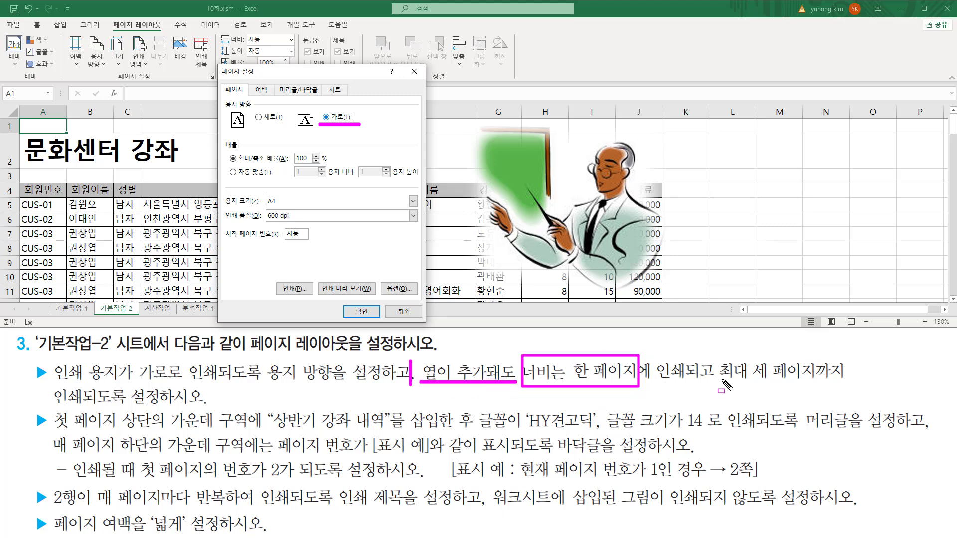
left_click_drag(717, 357, 820, 384)
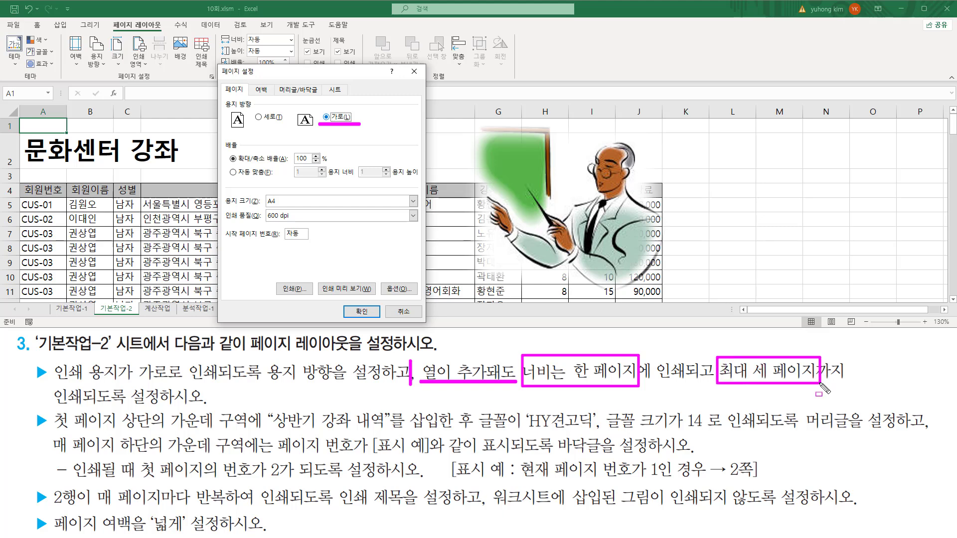
left_click_drag(49, 405, 201, 405)
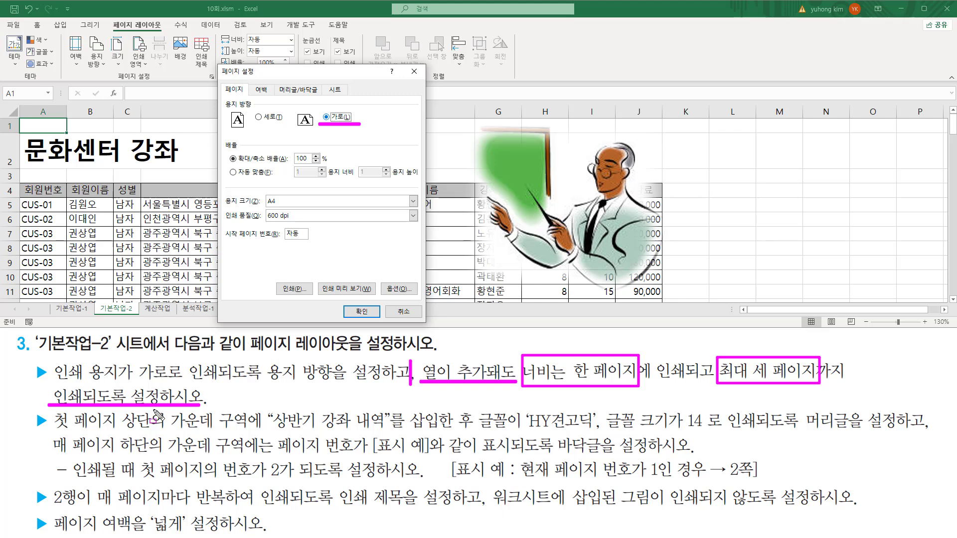
mouse_move(221, 138)
left_mouse_down()
mouse_move(242, 175)
mouse_move(349, 192)
mouse_move(419, 185)
left_mouse_up()
key("Escape")
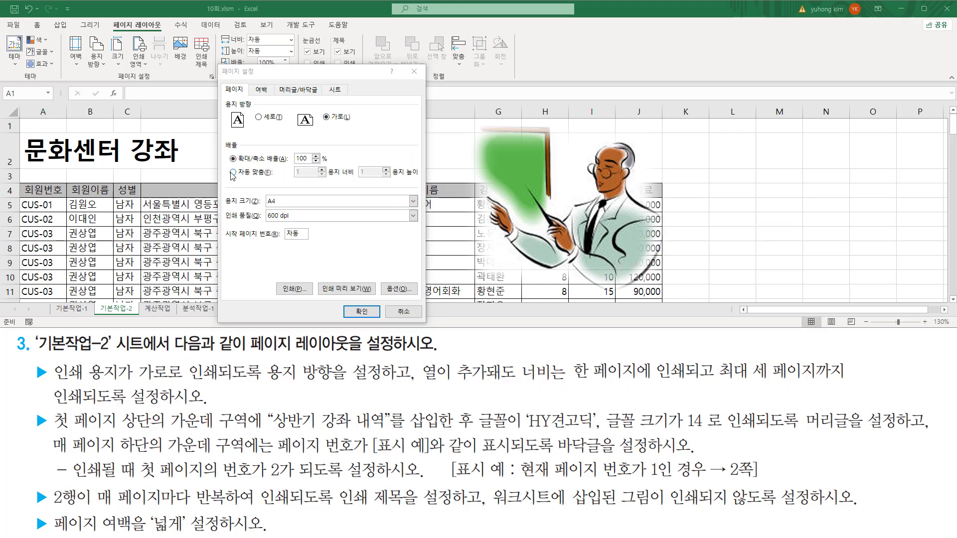
left_click(233, 172)
left_click(303, 172)
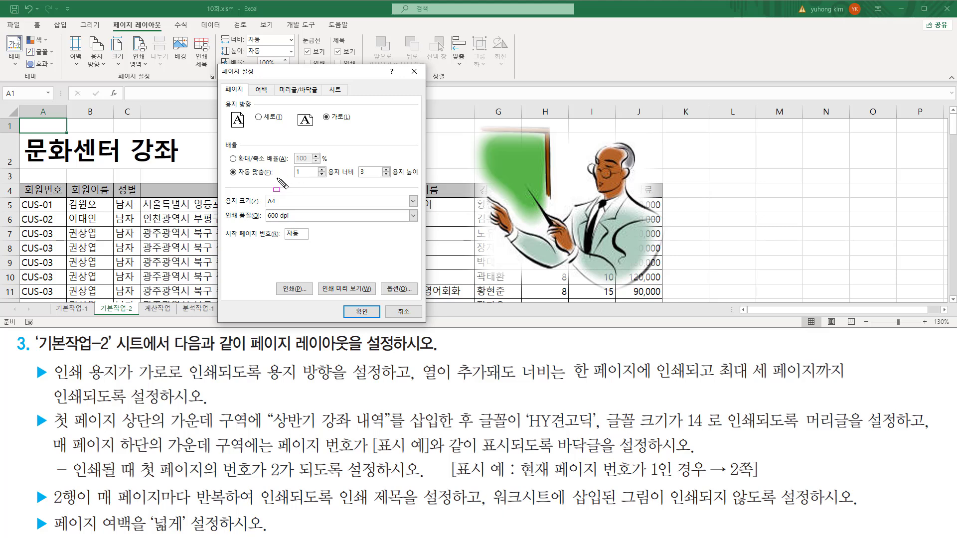
mouse_move(424, 385)
left_mouse_down()
mouse_move(553, 385)
mouse_move(516, 384)
mouse_move(525, 371)
mouse_move(567, 390)
left_mouse_up()
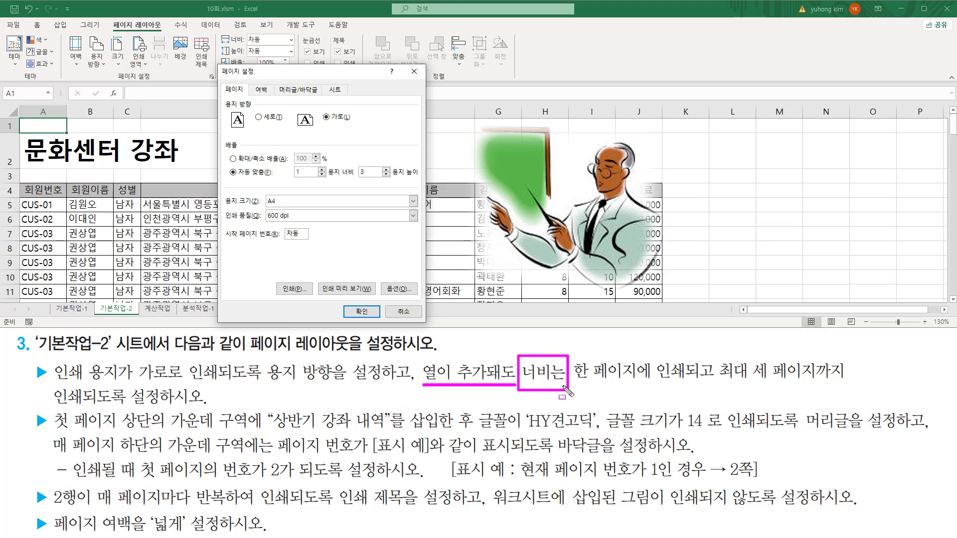
left_click_drag(287, 180, 357, 179)
left_click_drag(240, 177, 269, 177)
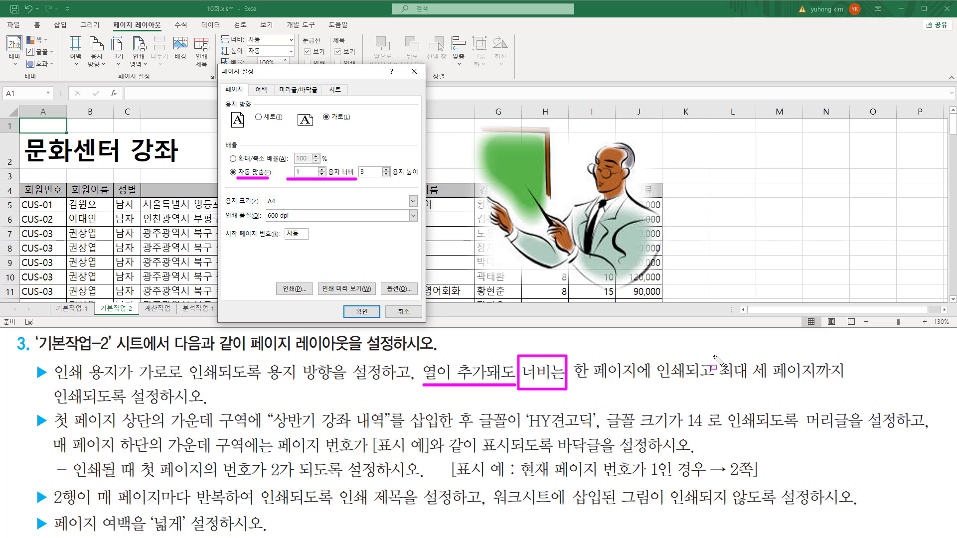
left_click_drag(714, 356, 846, 388)
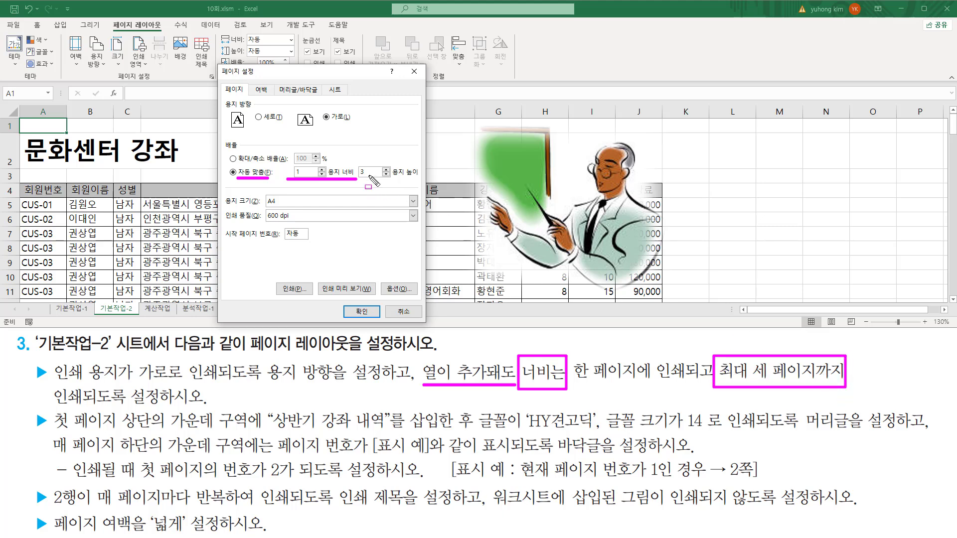
mouse_move(358, 165)
left_mouse_down()
mouse_move(421, 178)
mouse_move(420, 165)
left_mouse_up()
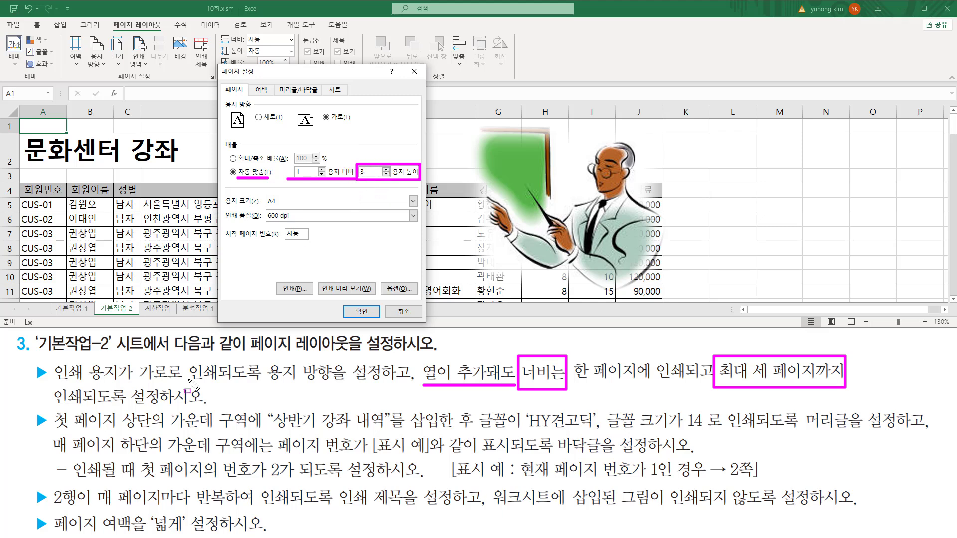
key("Escape")
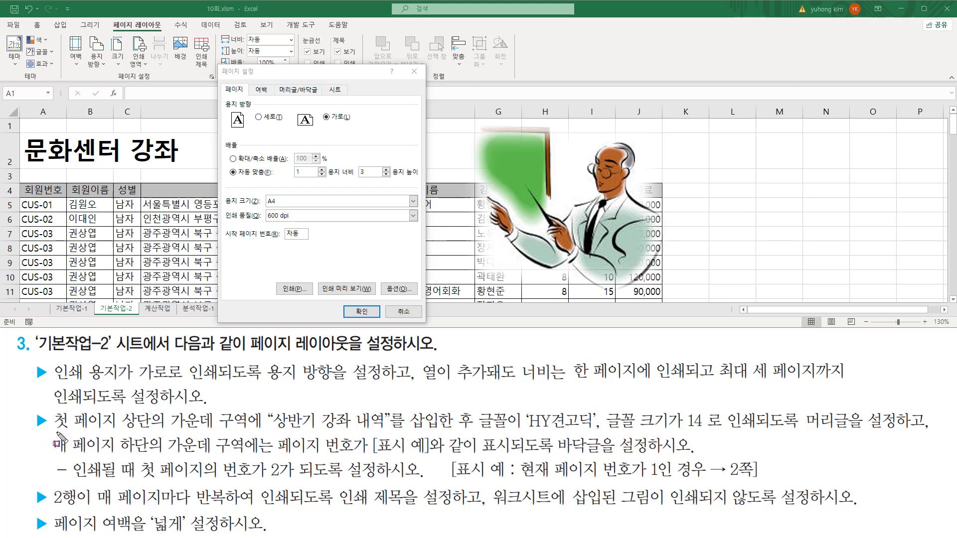
Enable 첫 페이지를 다르게 지정 in the header and footer settings so the first page can carry its own header.
mouse_move(55, 429)
left_mouse_down()
mouse_move(153, 430)
mouse_move(159, 409)
mouse_move(167, 432)
mouse_move(384, 428)
left_mouse_up()
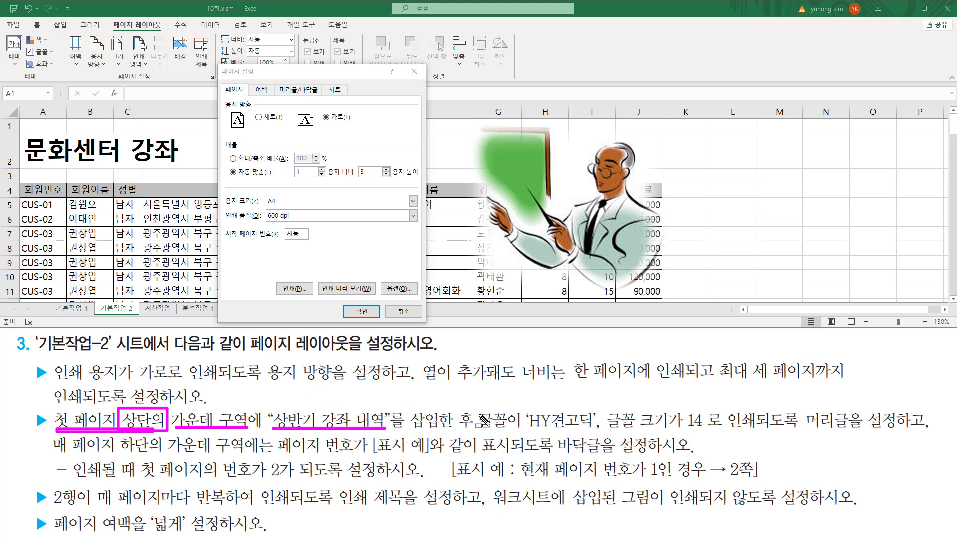
mouse_move(477, 409)
left_mouse_down()
mouse_move(573, 431)
mouse_move(710, 432)
left_mouse_up()
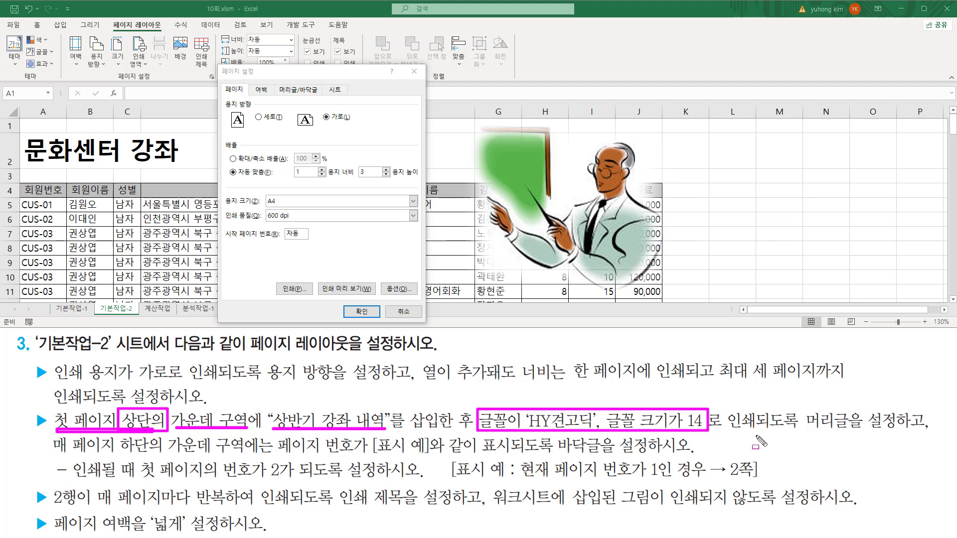
left_click_drag(806, 431, 854, 432)
key("Escape")
left_click_drag(49, 433, 928, 432)
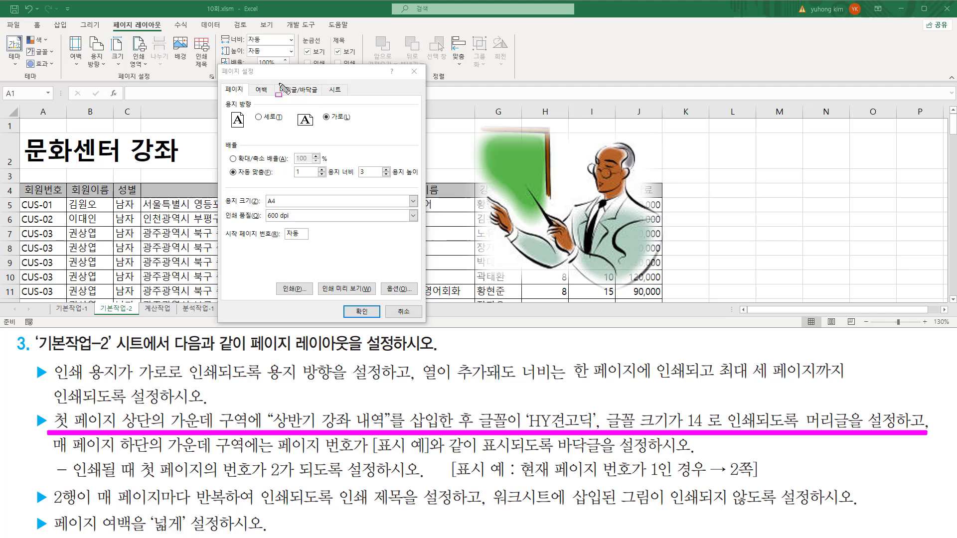
left_click_drag(278, 83, 319, 95)
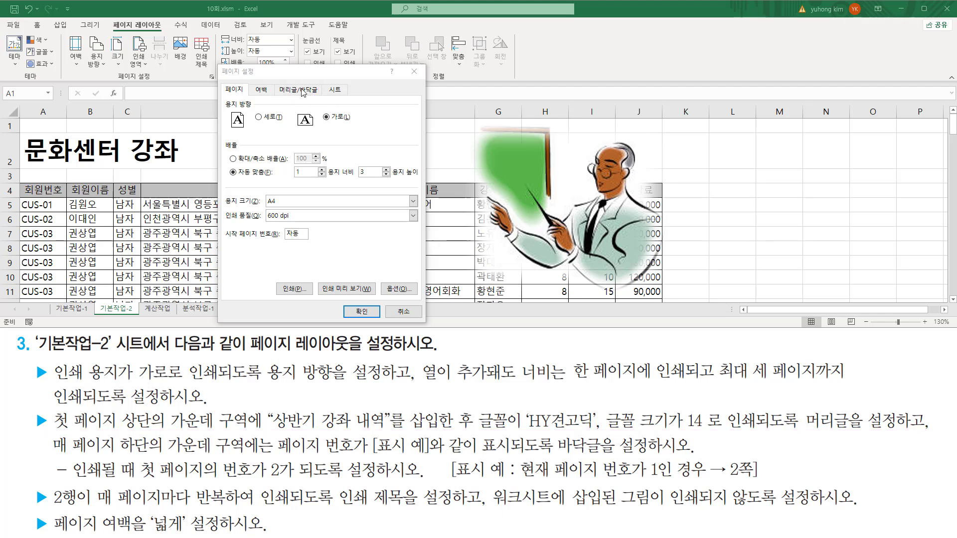
left_click(305, 92)
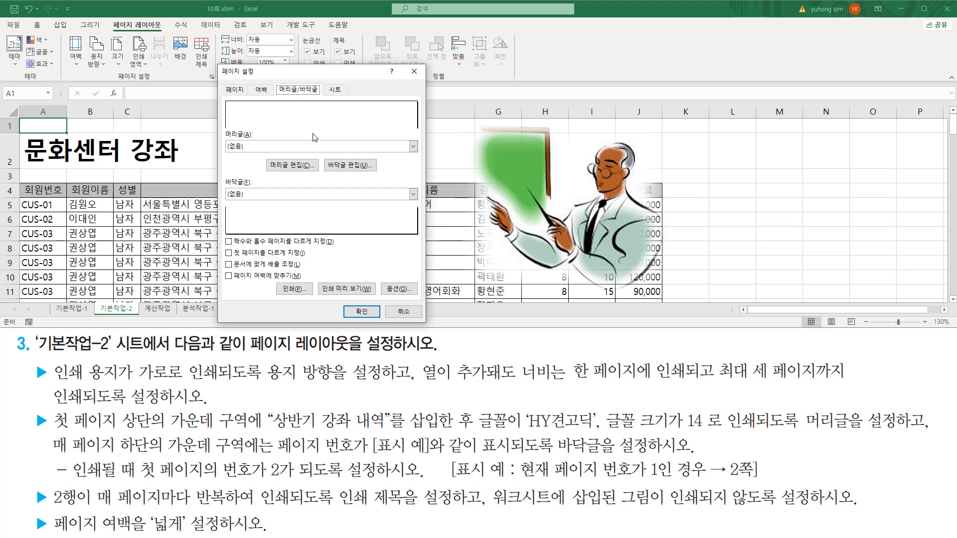
mouse_move(52, 428)
left_mouse_down()
mouse_move(271, 419)
mouse_move(291, 430)
mouse_move(392, 430)
left_mouse_up()
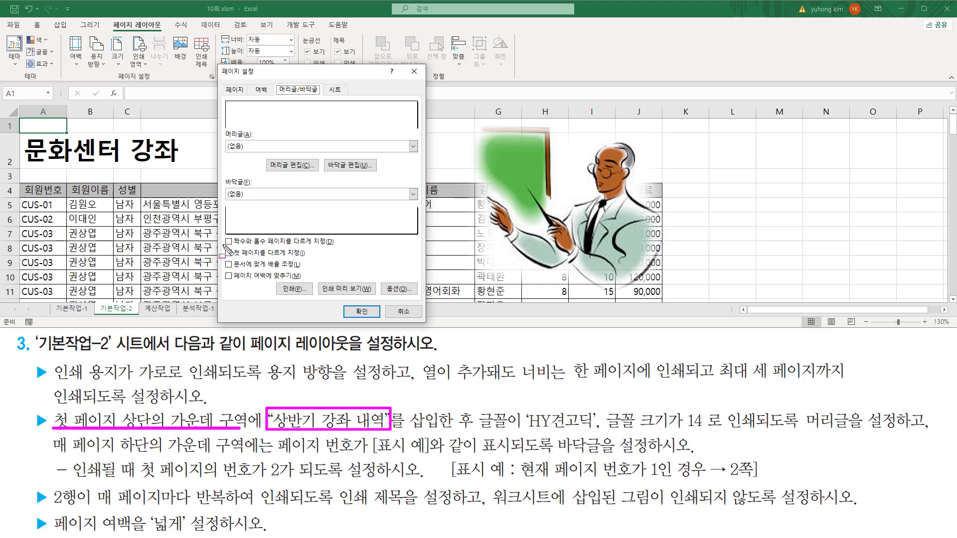
mouse_move(221, 246)
left_mouse_down()
mouse_move(239, 259)
mouse_move(309, 259)
left_mouse_up()
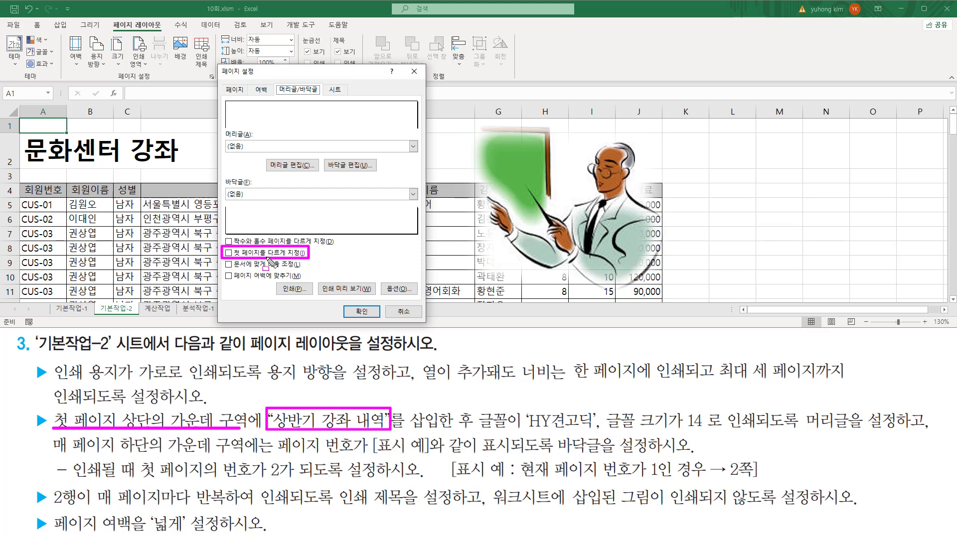
left_click(229, 254)
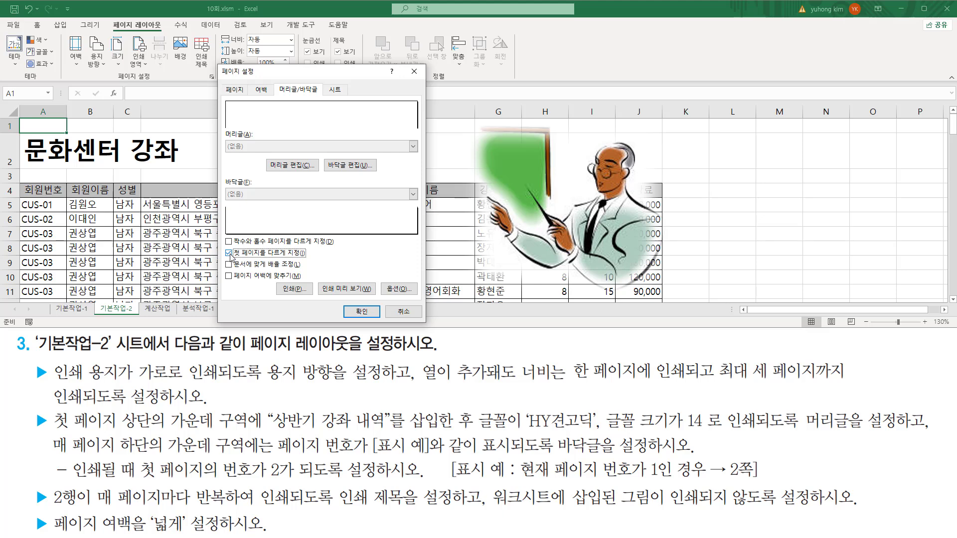
mouse_move(225, 259)
left_mouse_down()
mouse_move(312, 259)
mouse_move(312, 247)
left_mouse_up()
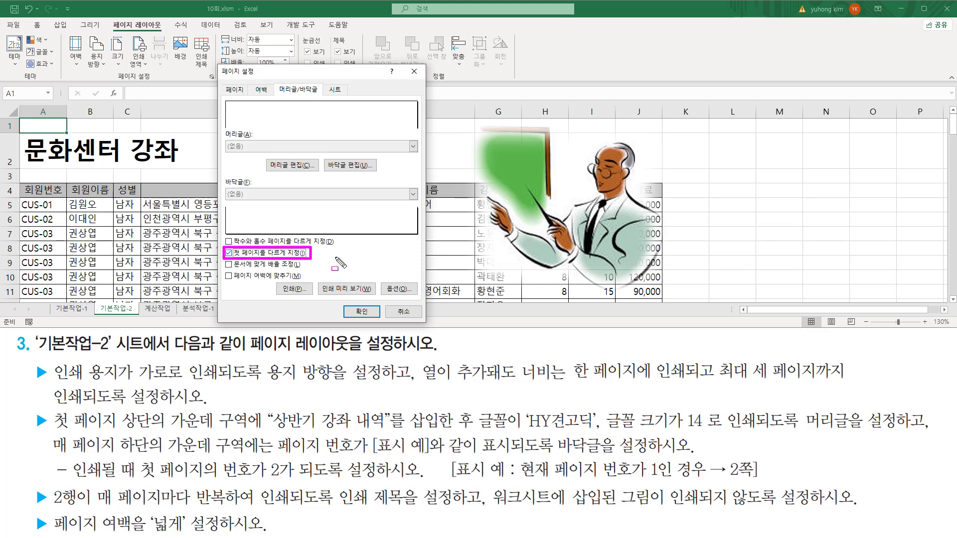
Open the header editor and switch to the first-page header (첫 페이지 머리글).
left_click_drag(264, 156, 321, 172)
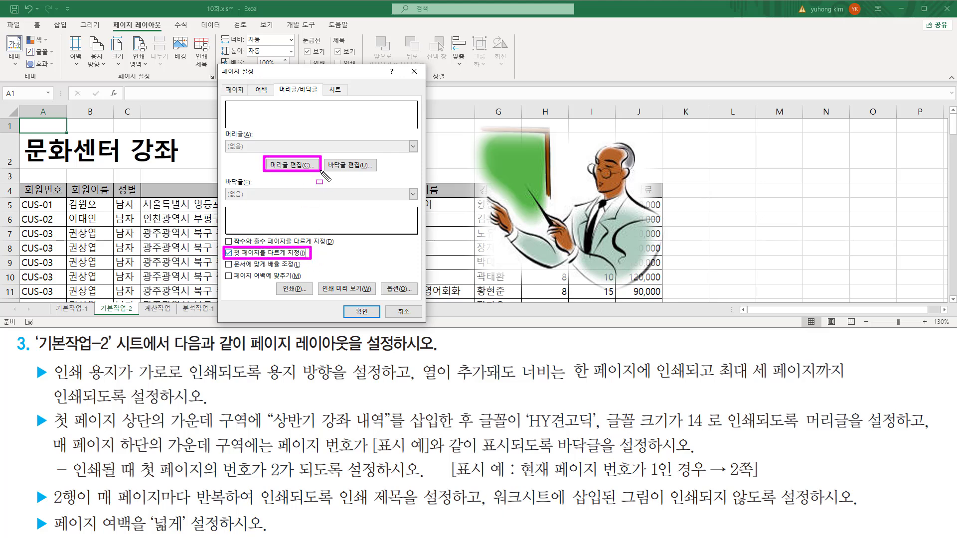
left_click(293, 168)
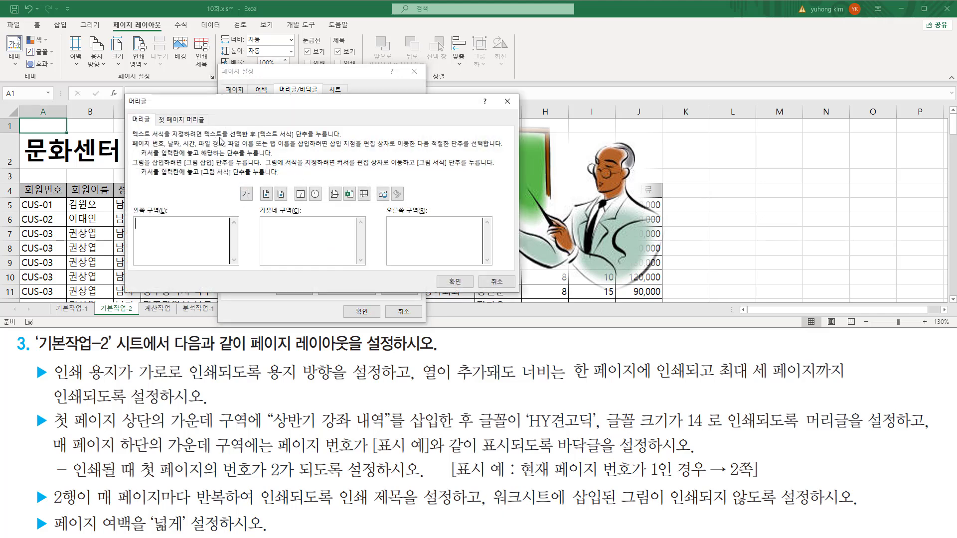
left_click_drag(129, 125, 207, 130)
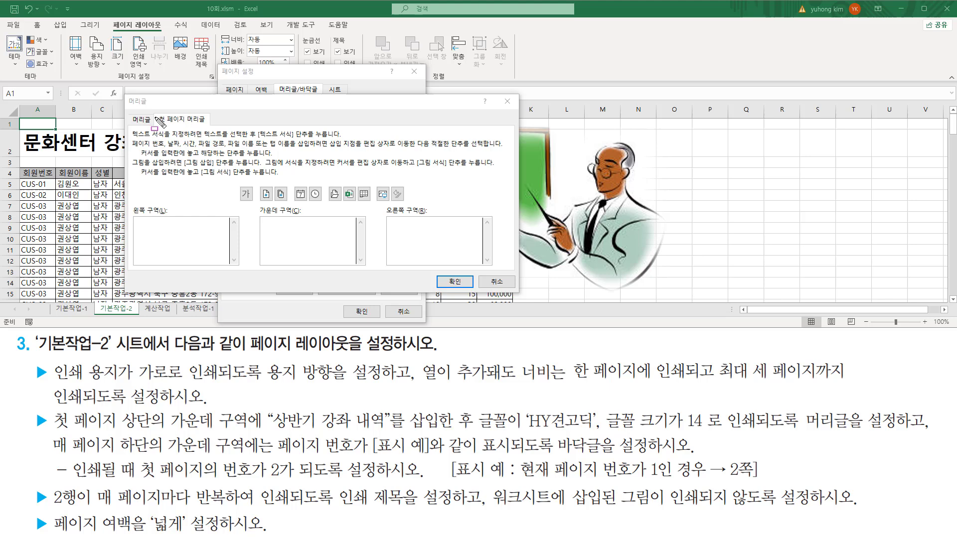
left_click(171, 120)
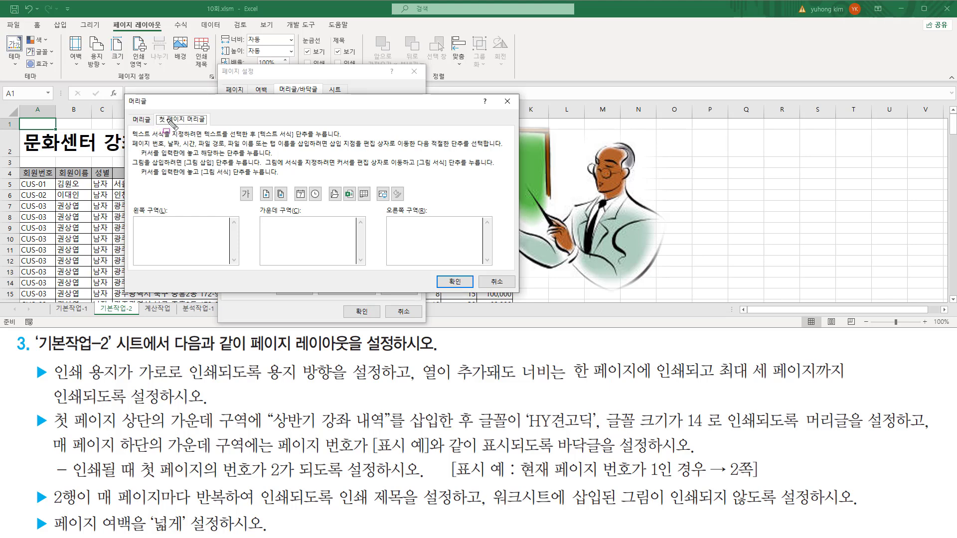
left_click_drag(152, 113, 210, 127)
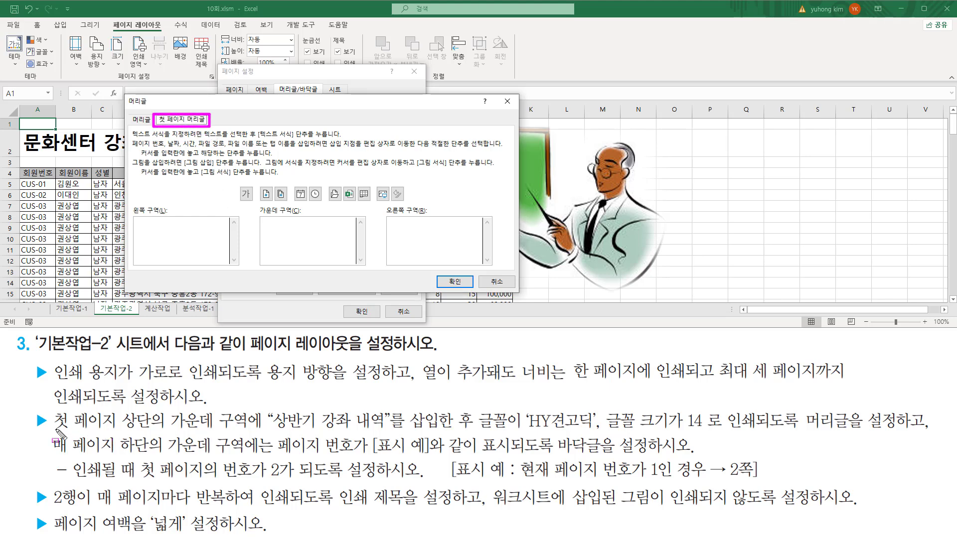
Enter 상반기 강좌 내역 in the centre section of the first-page header.
left_click_drag(55, 427, 256, 428)
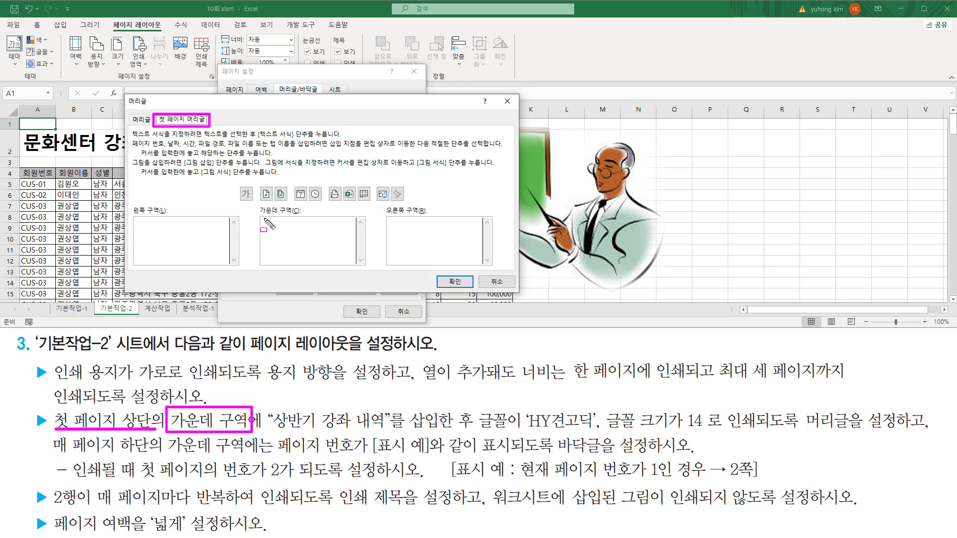
mouse_move(261, 215)
left_mouse_down()
mouse_move(270, 242)
mouse_move(355, 263)
left_mouse_up()
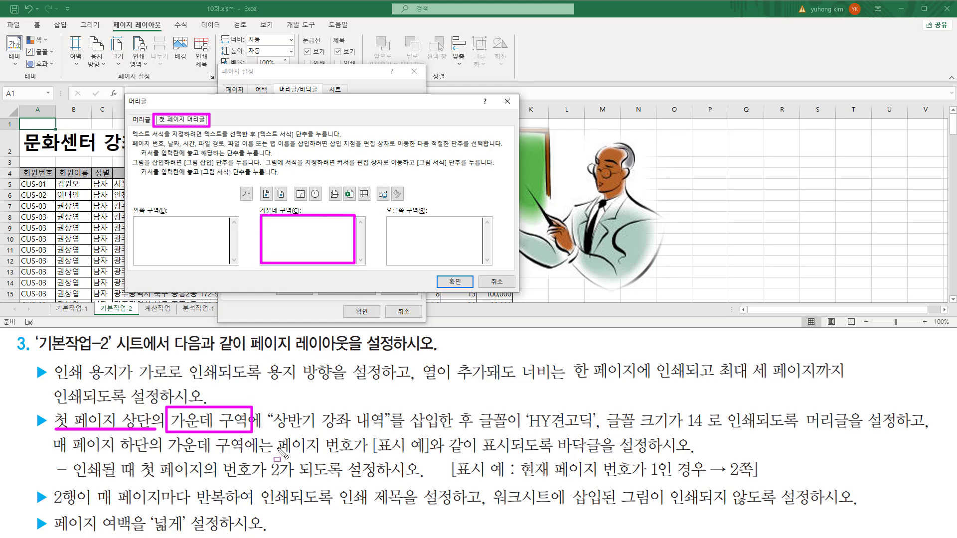
left_click_drag(272, 432, 397, 431)
left_click(301, 244)
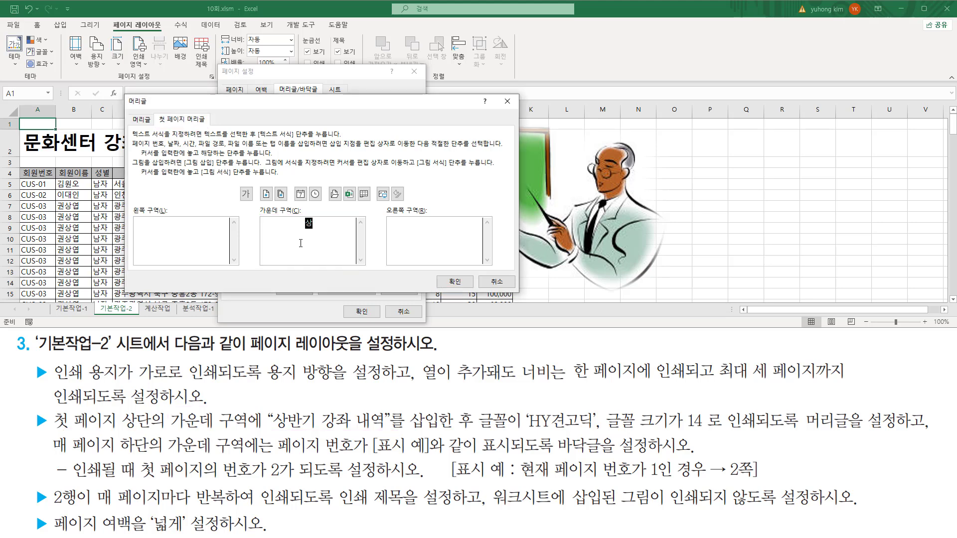
type("상반기 강좌 내역")
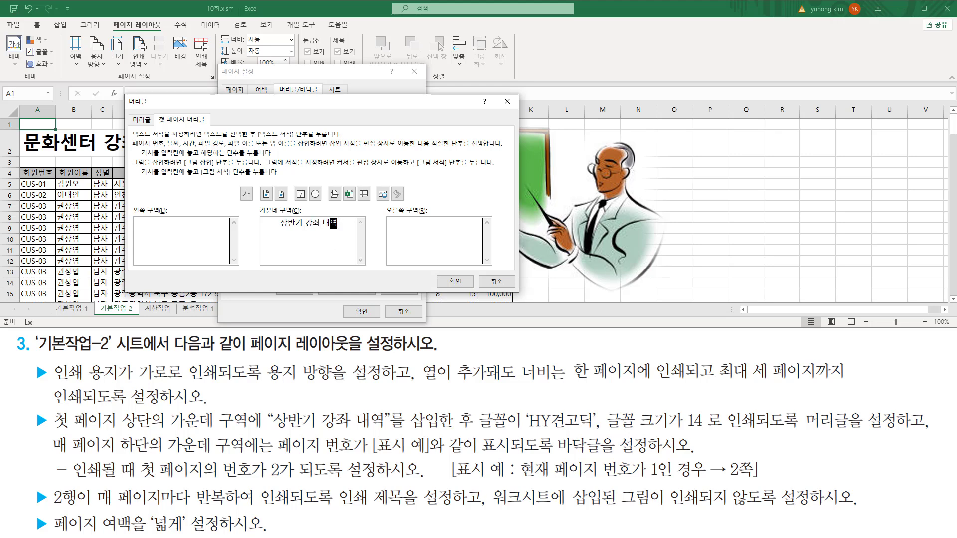
Select the first-page header text and set its font to HY견고딕, as the requirement asks.
left_click_drag(340, 223, 266, 224)
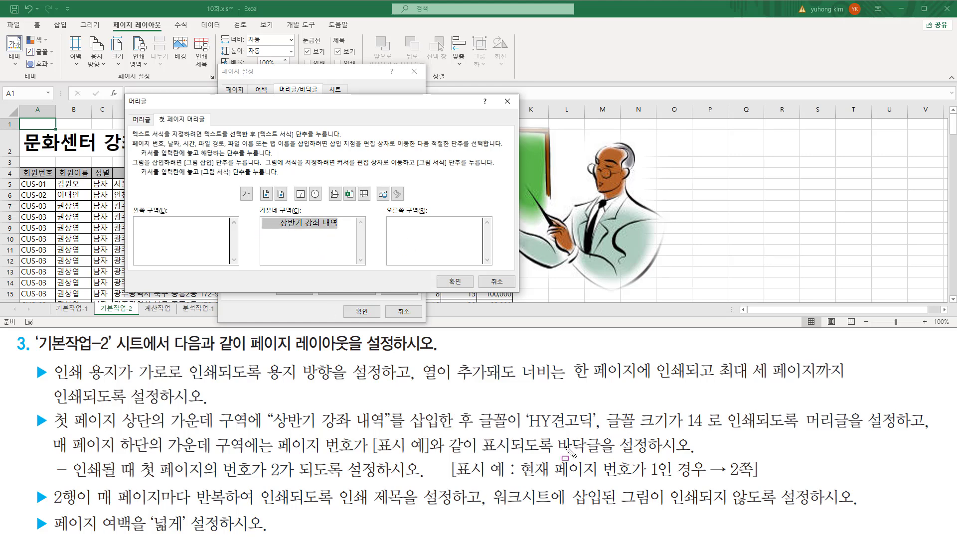
left_click_drag(474, 433, 727, 431)
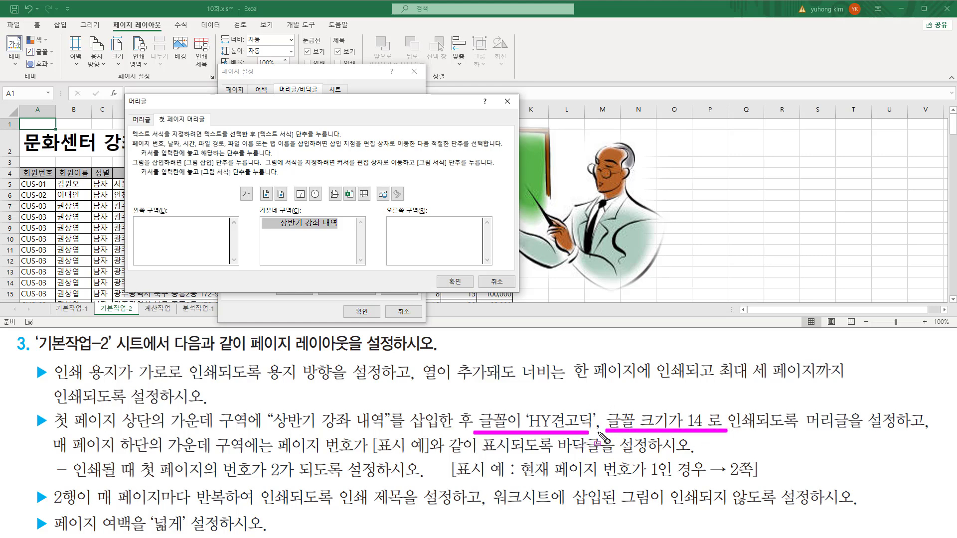
left_click_drag(240, 183, 255, 205)
left_click(246, 193)
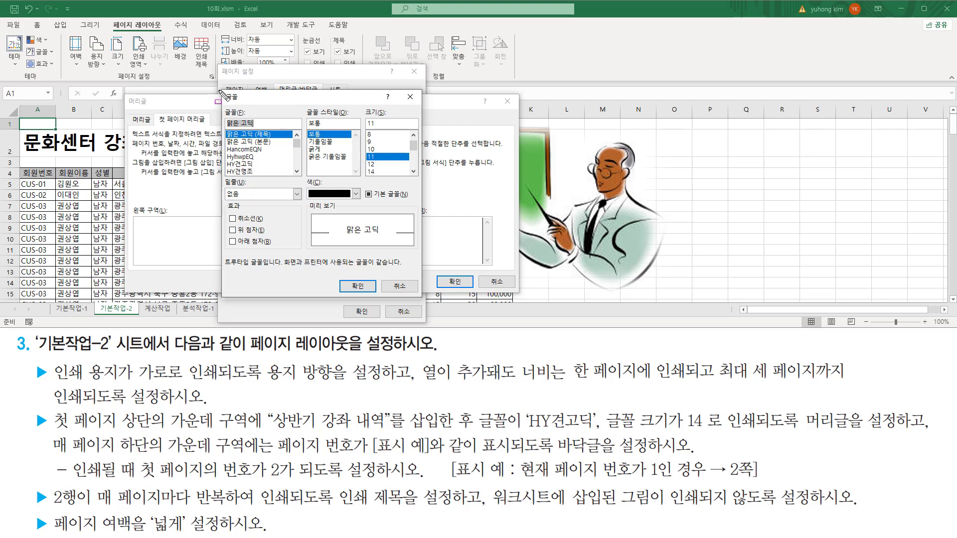
mouse_move(222, 89)
left_mouse_down()
mouse_move(233, 158)
mouse_move(426, 299)
left_mouse_up()
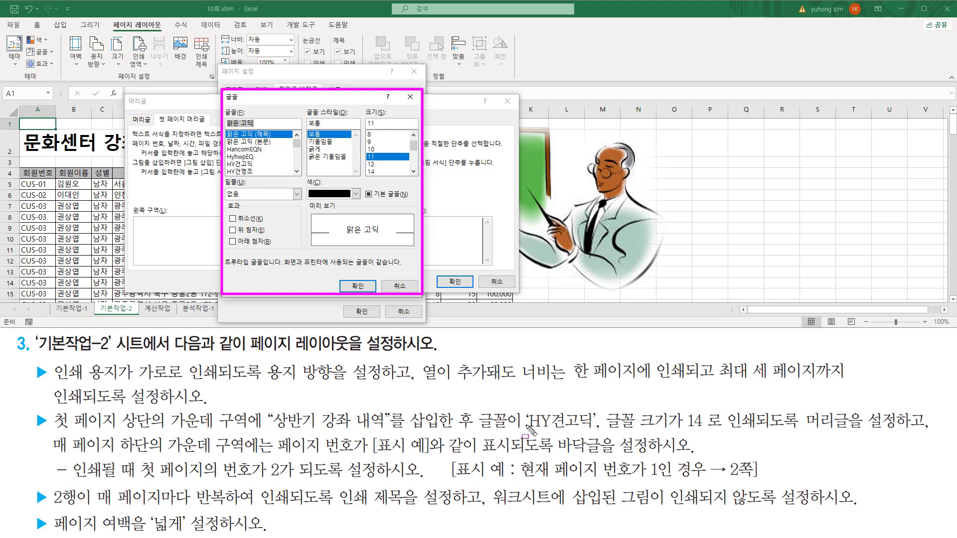
left_click_drag(524, 430, 595, 430)
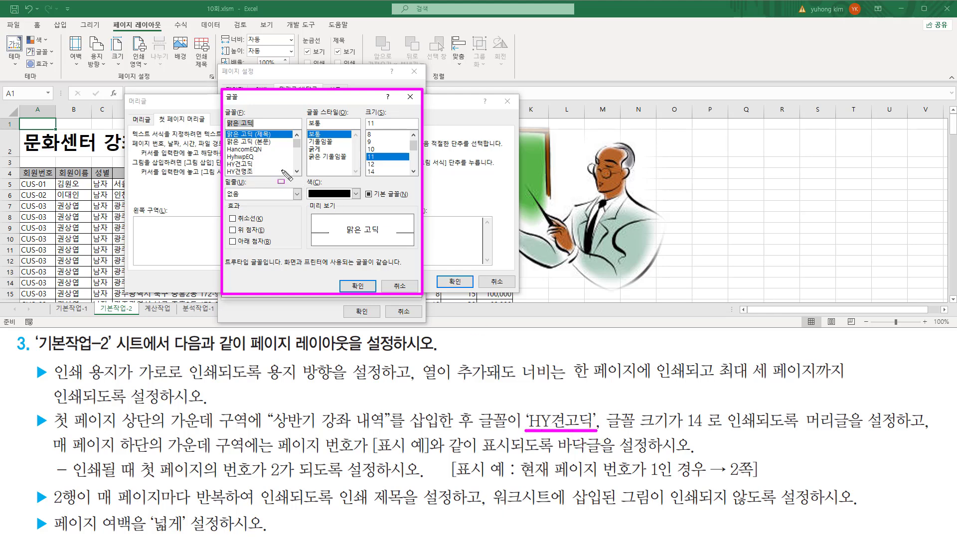
key("Escape")
left_click(240, 164)
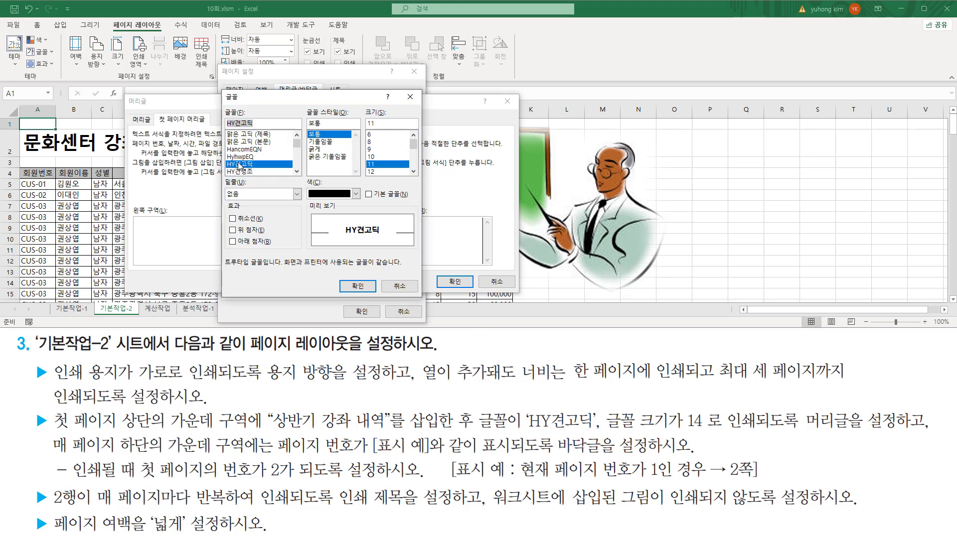
Set the first-page header text's font size to 14 and accept the font and header settings.
left_click(413, 171)
left_click(413, 171)
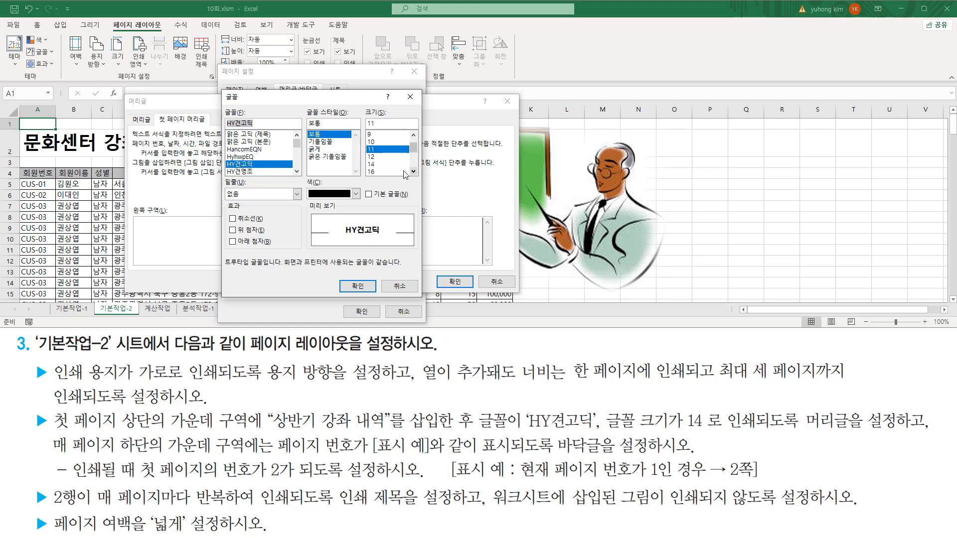
left_click(373, 165)
left_click_drag(223, 157, 284, 173)
left_click_drag(363, 157, 410, 171)
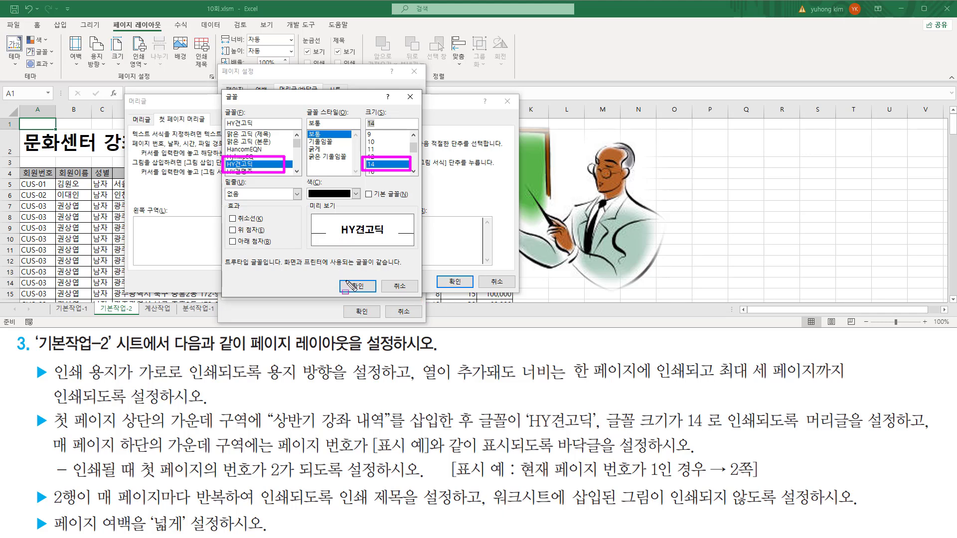
left_click_drag(340, 278, 377, 295)
key("Escape")
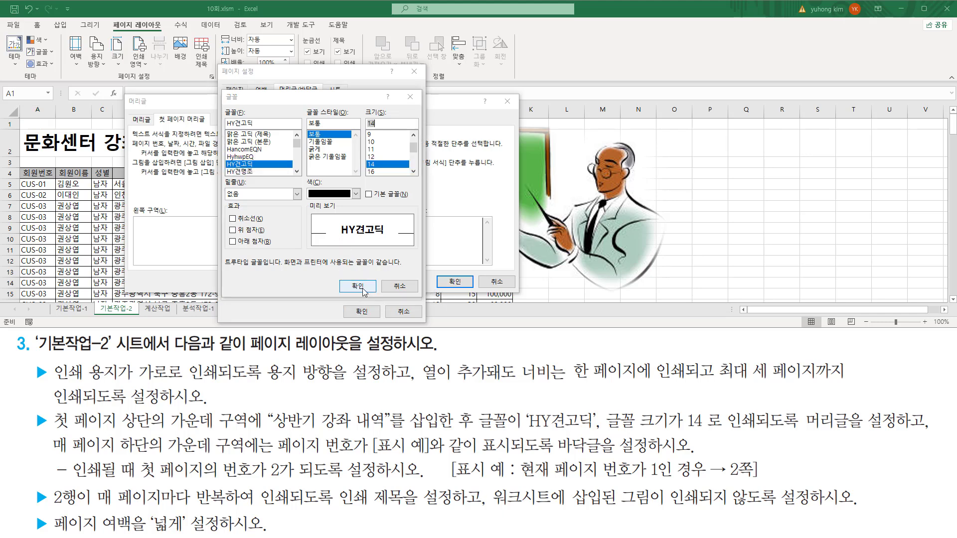
left_click(363, 290)
left_click_drag(271, 232, 346, 233)
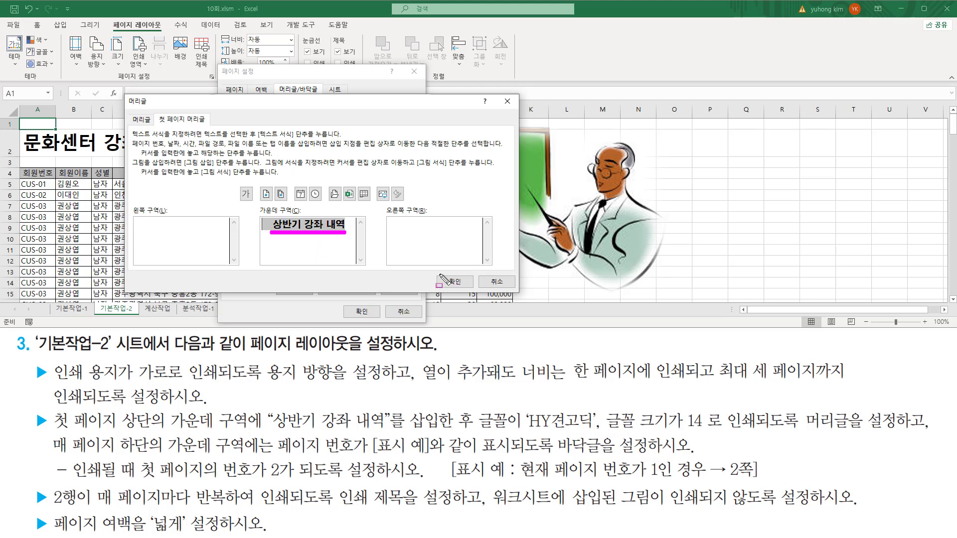
left_click_drag(439, 275, 470, 288)
key("Escape")
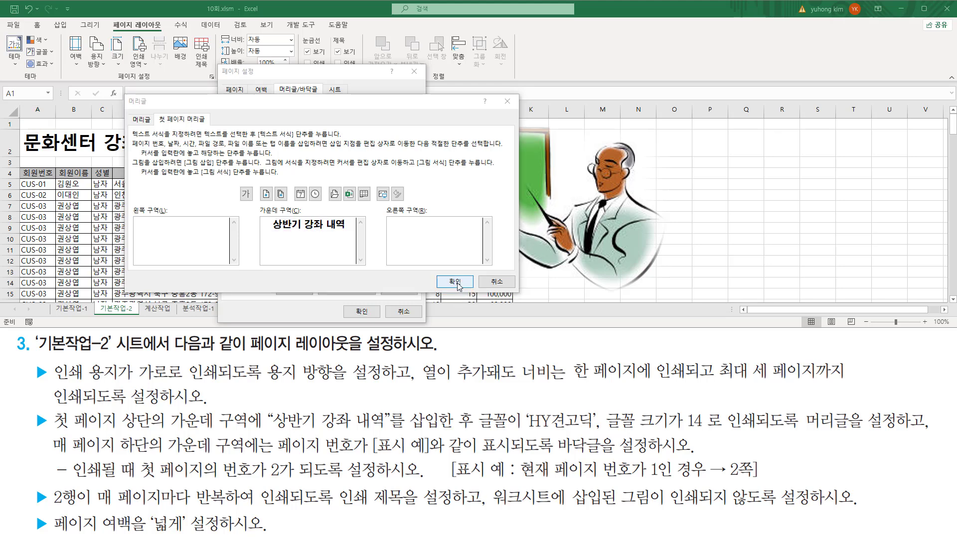
left_click(454, 281)
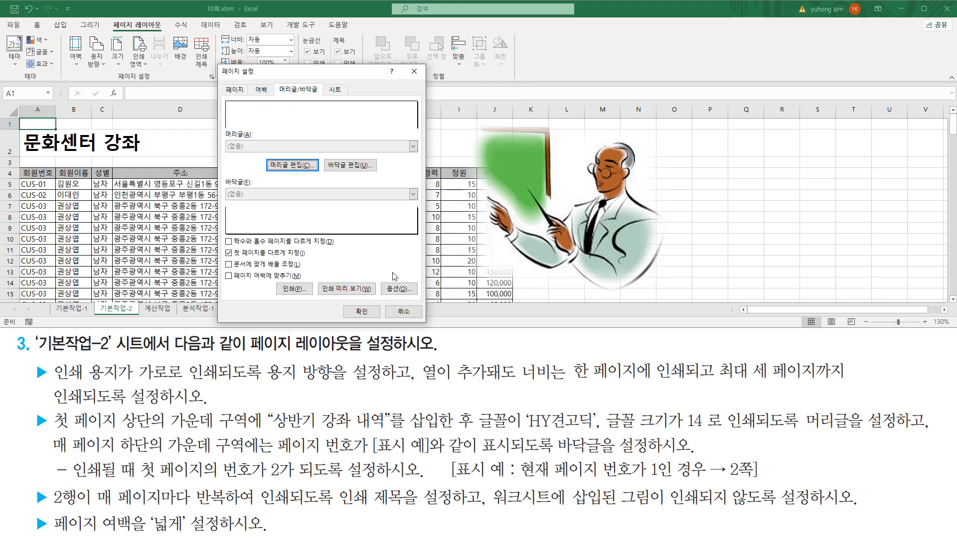
Open the footer editor at the regular 바닥글 page for the every-page footer requirement.
key("ctrl+2")
left_click_drag(52, 455, 353, 454)
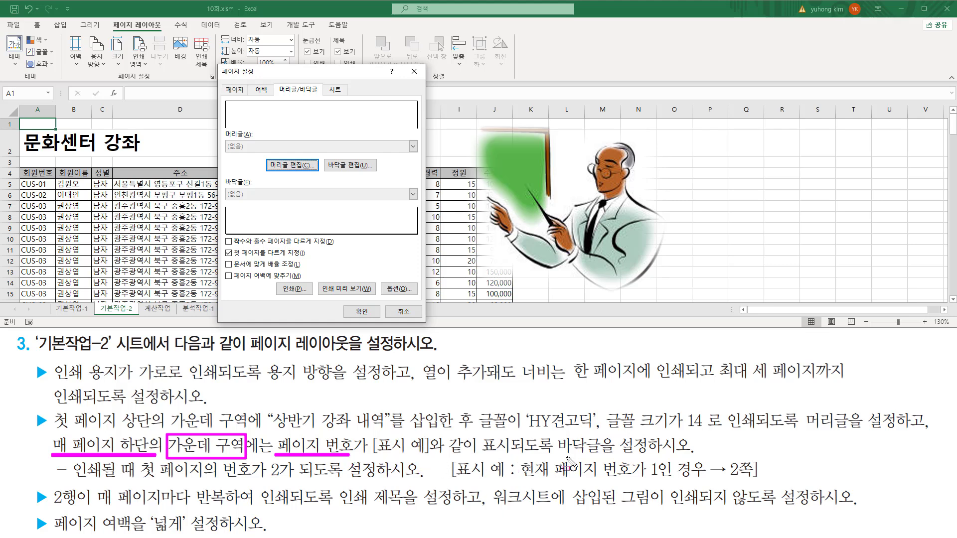
left_click_drag(550, 454, 647, 455)
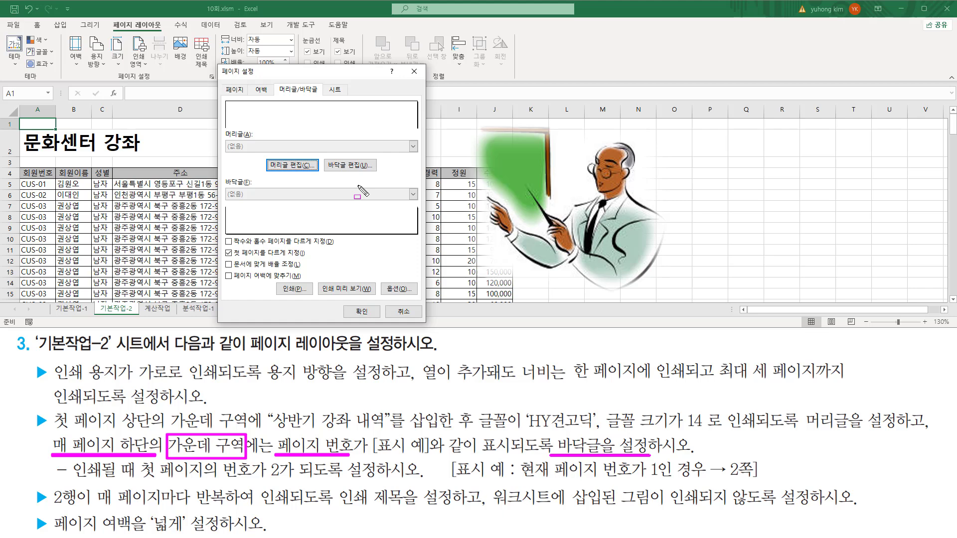
left_click_drag(323, 158, 379, 172)
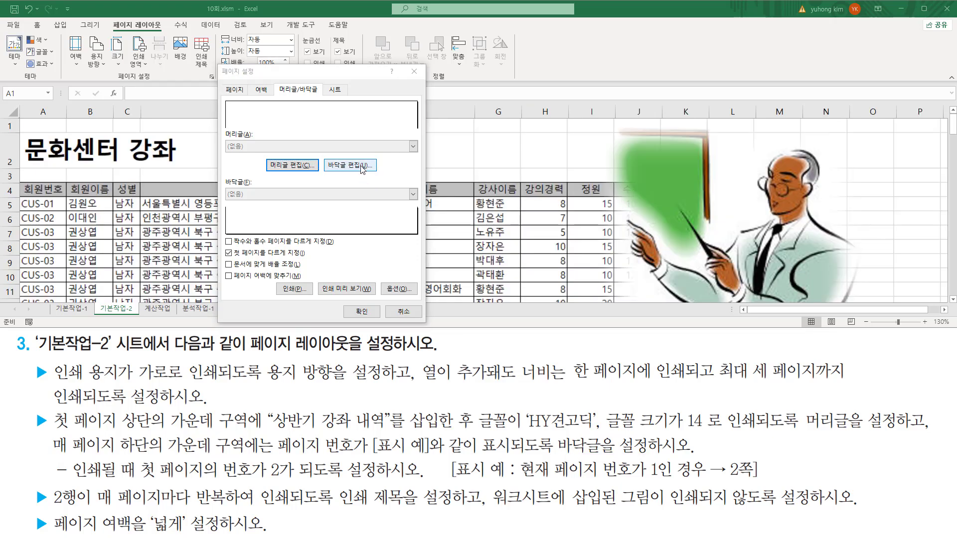
left_click(359, 165)
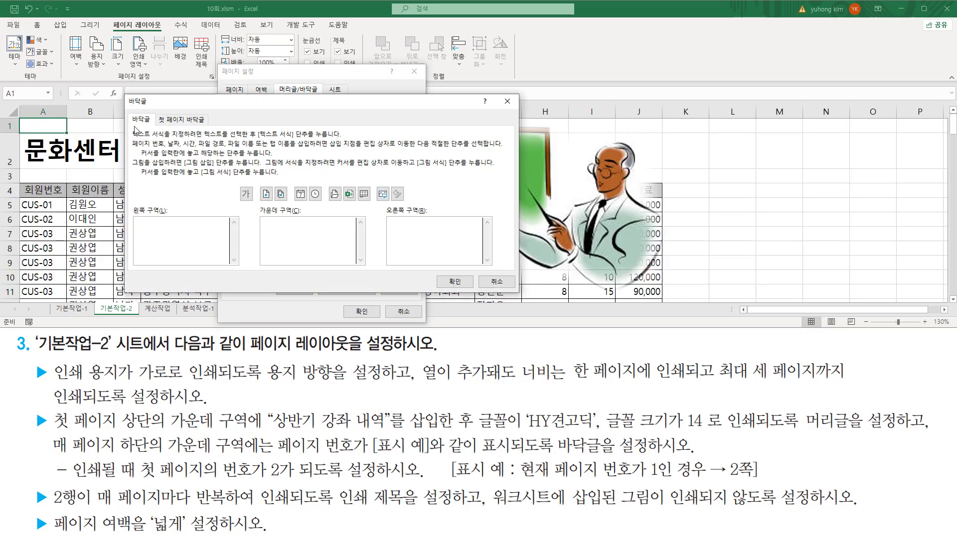
left_click_drag(126, 95, 522, 299)
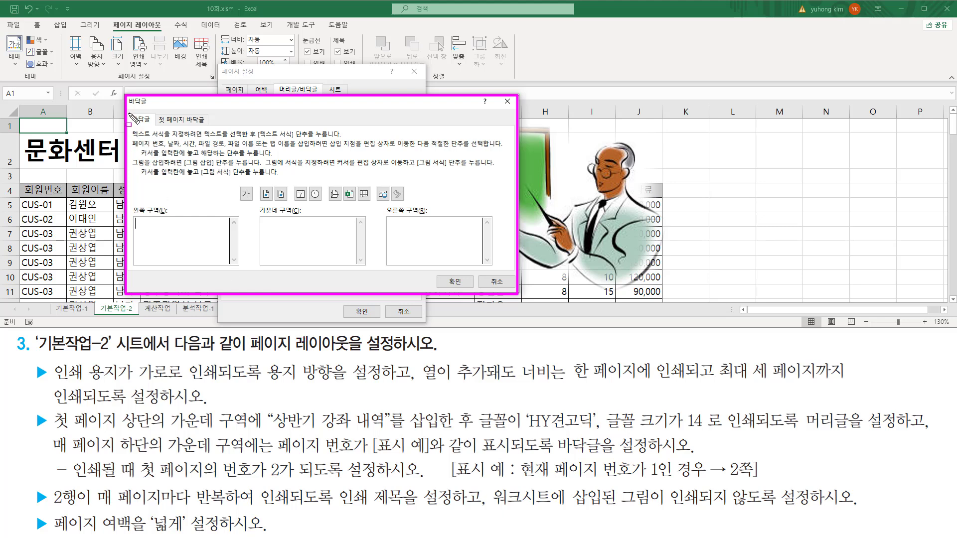
left_click_drag(129, 114, 152, 127)
Insert the page number code &[페이지 번호] in the centre section of the regular footer.
left_click_drag(161, 454, 249, 455)
key("Escape")
left_click(296, 230)
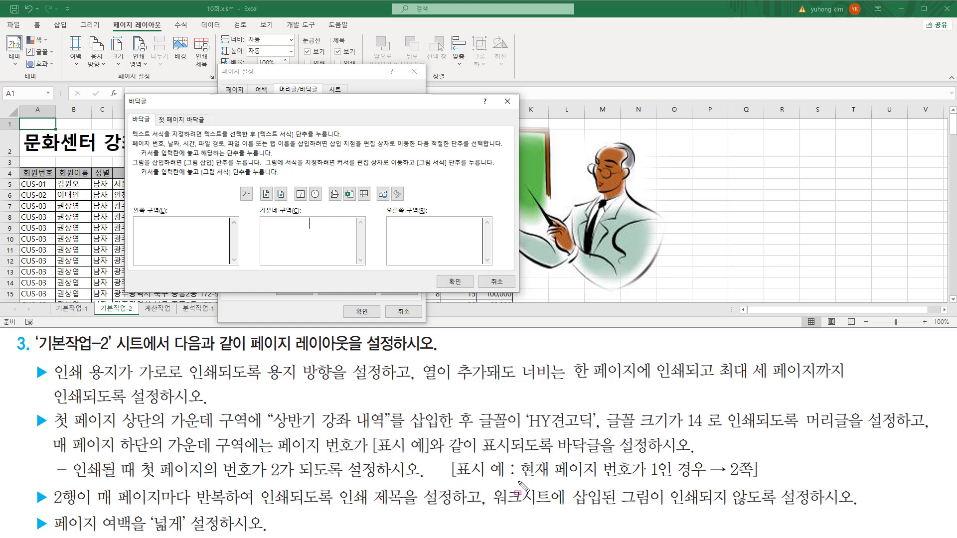
left_click_drag(519, 482, 759, 482)
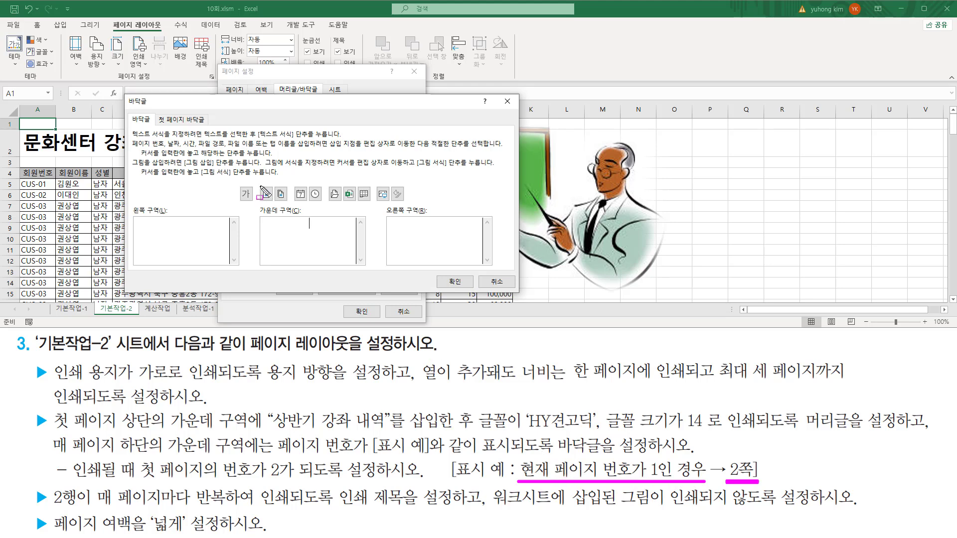
left_click_drag(260, 185, 271, 203)
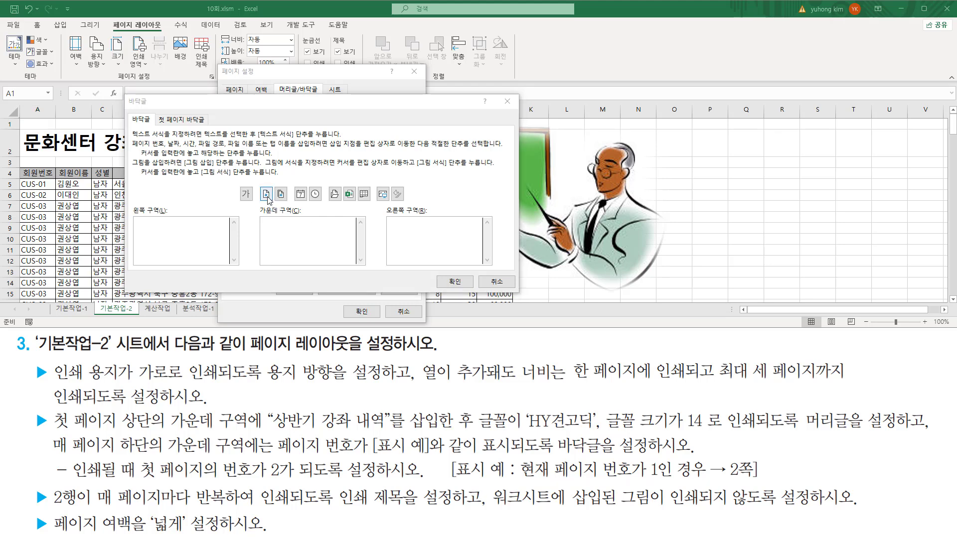
left_click(266, 194)
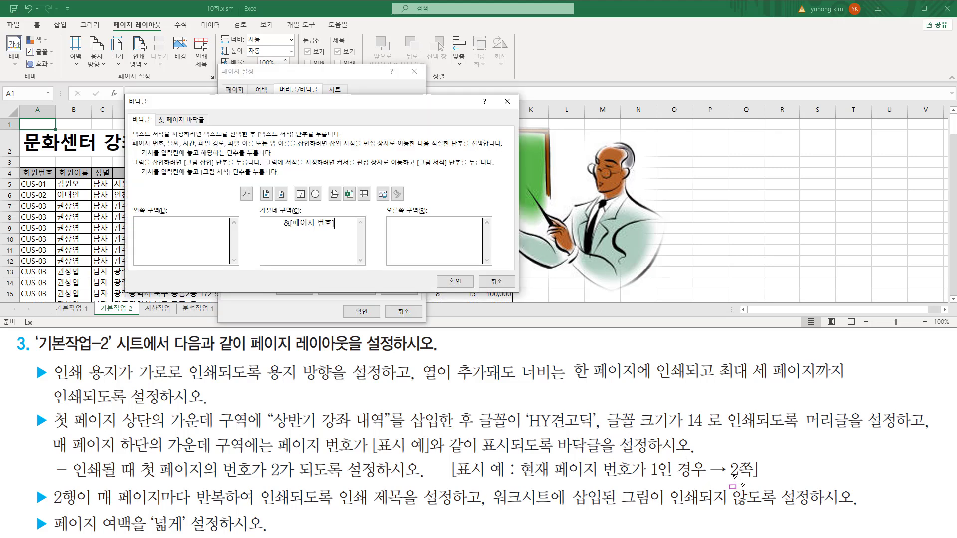
Add 쪽 directly after the page number code in the regular footer's centre section, following the display example.
mouse_move(729, 455)
left_mouse_down()
mouse_move(739, 484)
mouse_move(753, 480)
left_mouse_up()
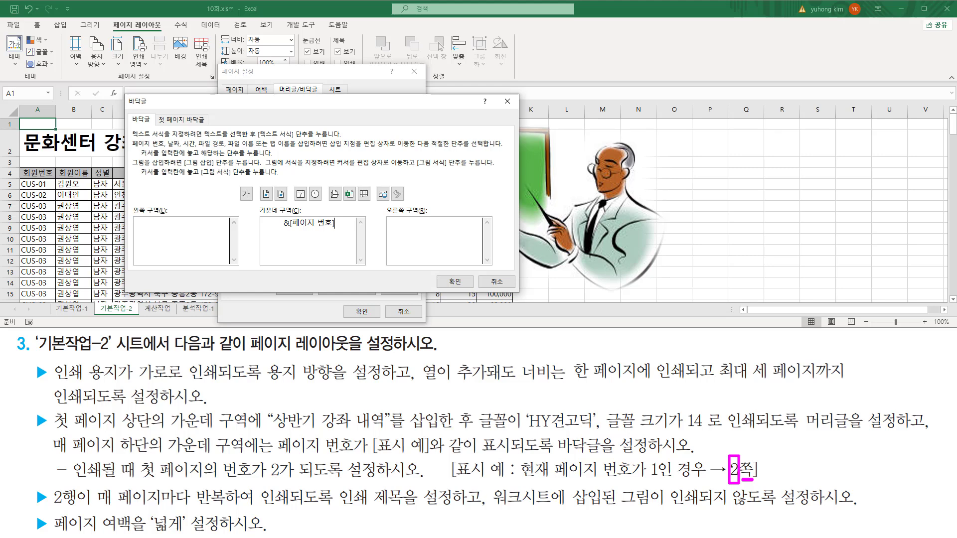
key("Escape")
type("ㅉ")
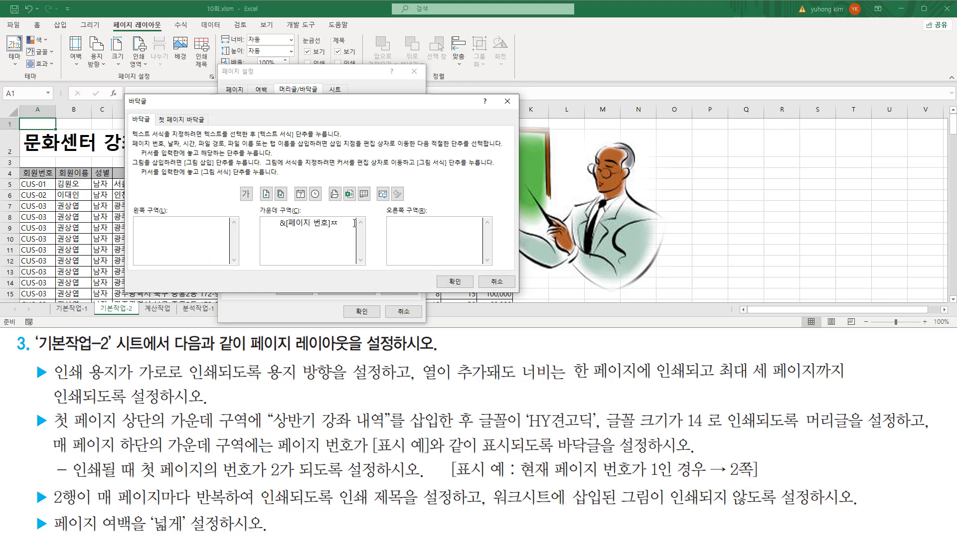
key("BackSpace")
type("쪽")
key("ctrl+2")
left_click_drag(277, 237, 340, 238)
key("Escape")
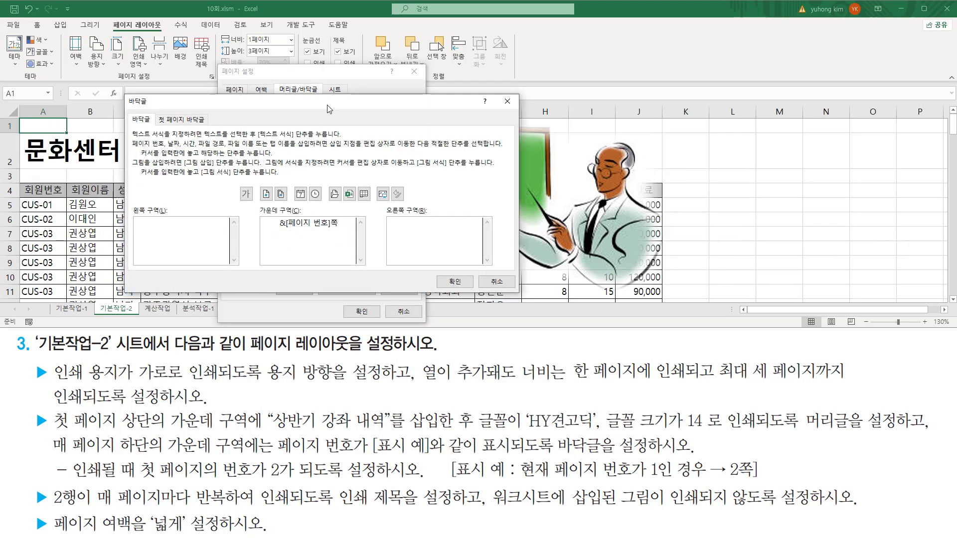
left_click_drag(329, 108, 360, 57)
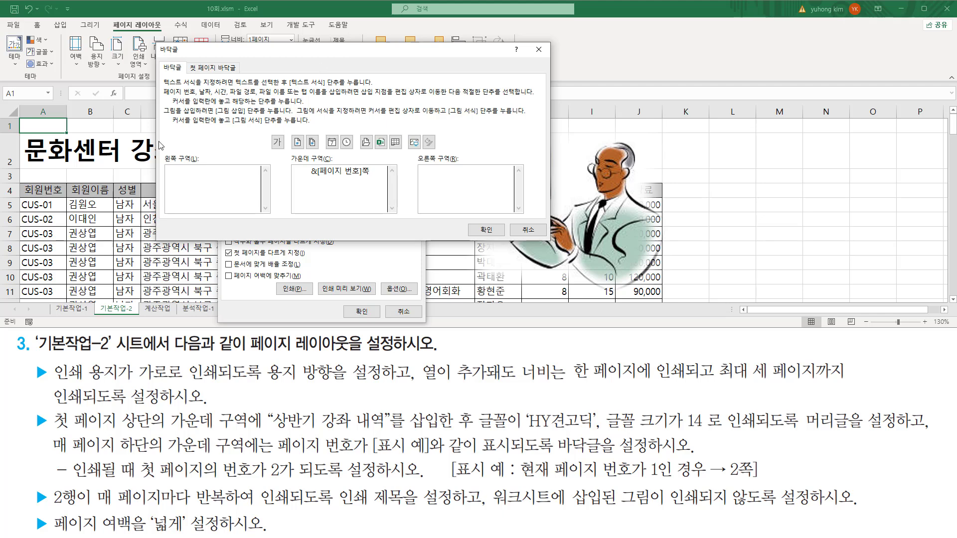
key("ctrl+2")
left_click_drag(309, 175, 372, 176)
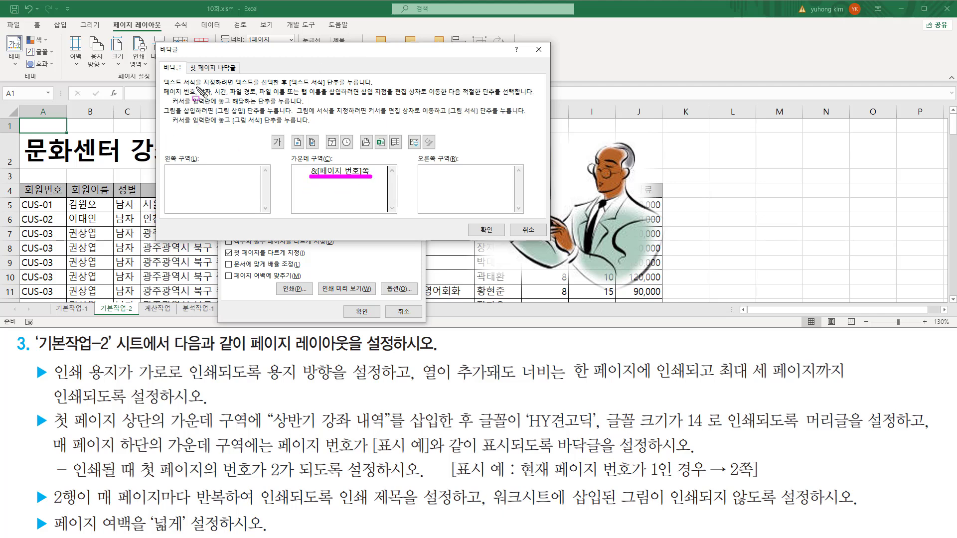
Copy &[페이지 번호]쪽 from the regular footer's centre section into the first-page footer's centre section.
left_click_drag(162, 74, 188, 61)
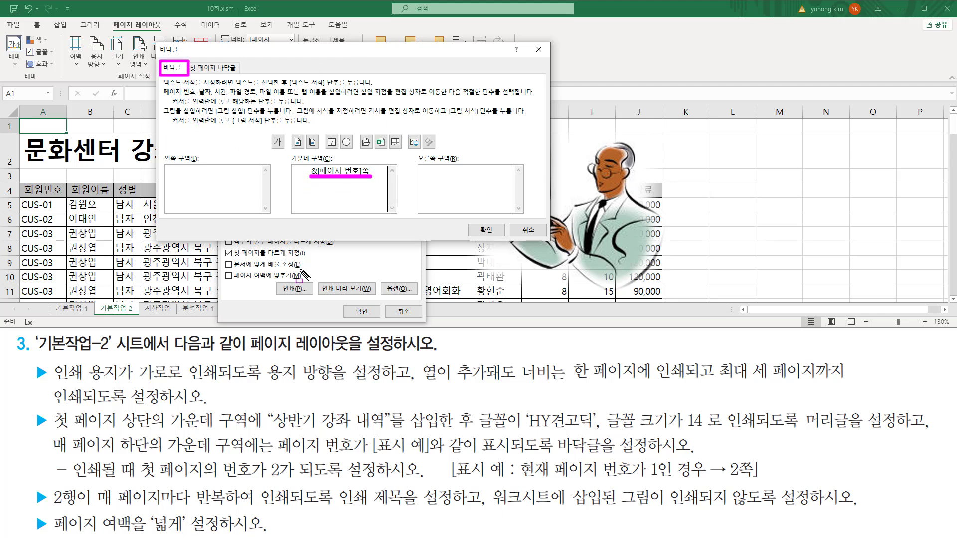
mouse_move(222, 259)
left_mouse_down()
mouse_move(312, 259)
mouse_move(307, 248)
left_mouse_up()
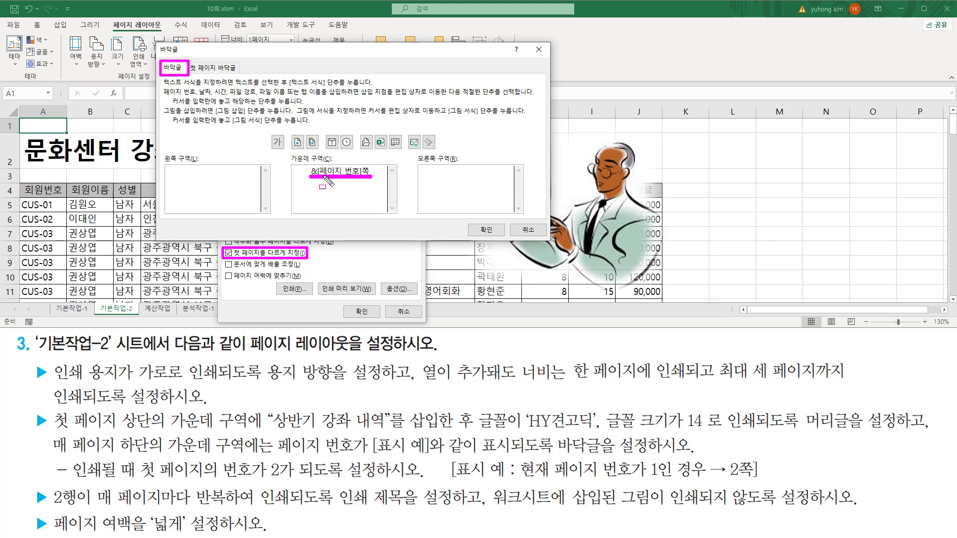
mouse_move(312, 168)
left_mouse_down()
mouse_move(305, 192)
mouse_move(383, 195)
left_mouse_up()
mouse_move(383, 195)
left_mouse_down()
mouse_move(381, 162)
mouse_move(246, 163)
left_mouse_up()
key("ctrl+c")
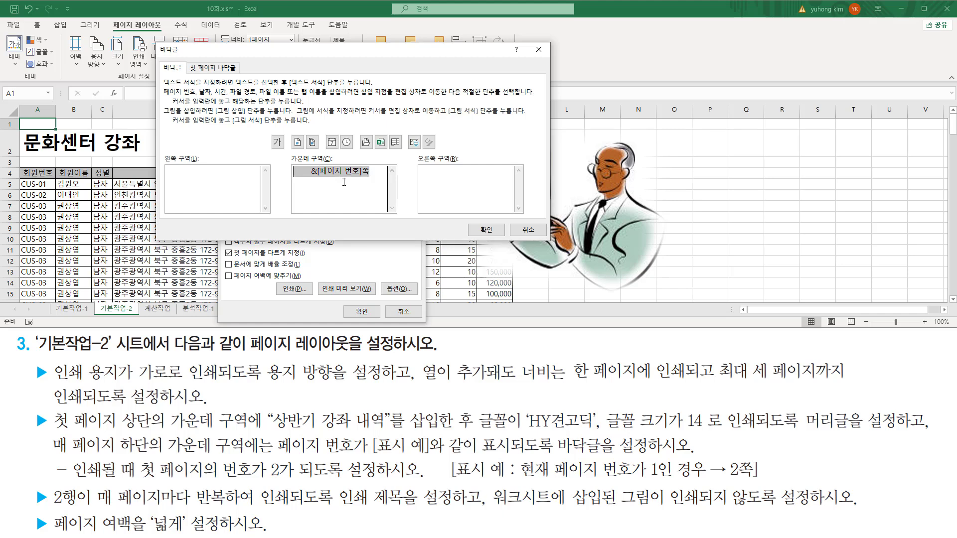
left_click(207, 70)
left_click_drag(188, 61, 238, 74)
left_click(322, 178)
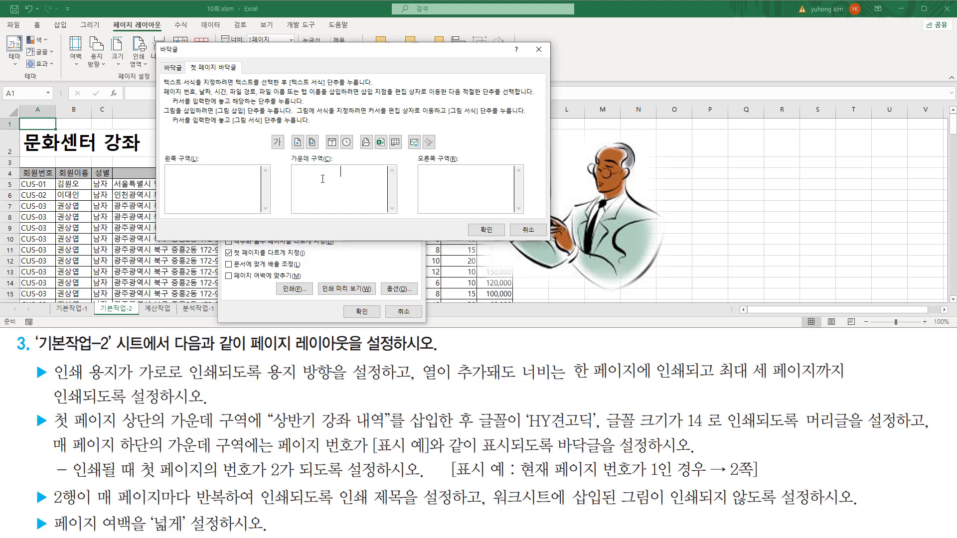
key("ctrl+v")
left_click_drag(300, 179, 380, 178)
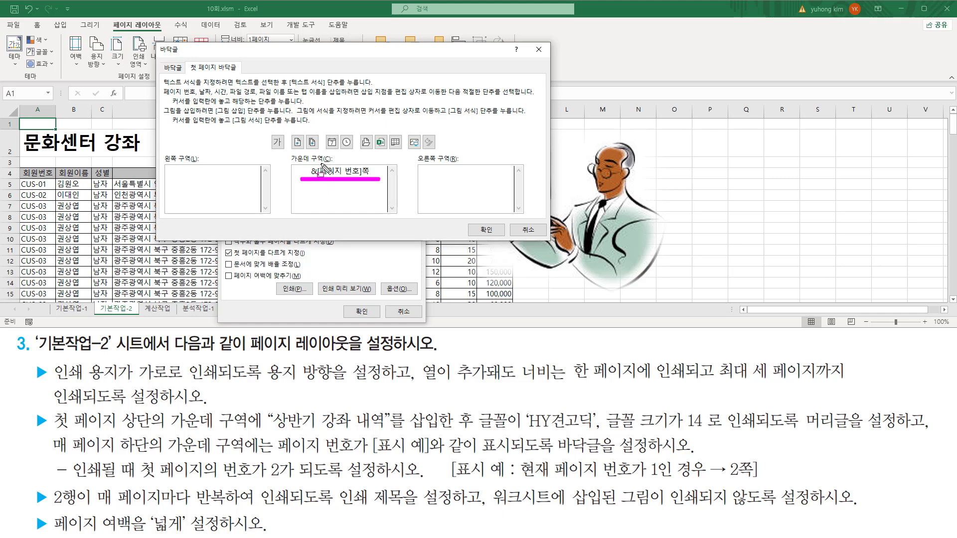
Accept the footer text entered for the regular pages and the first page.
left_click(192, 64)
left_click_drag(196, 67, 240, 76)
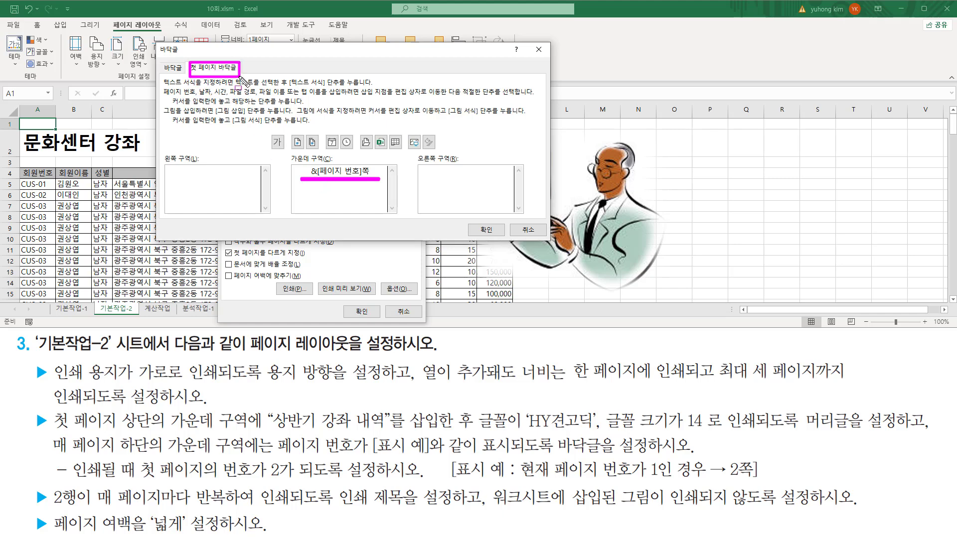
left_click_drag(161, 61, 184, 75)
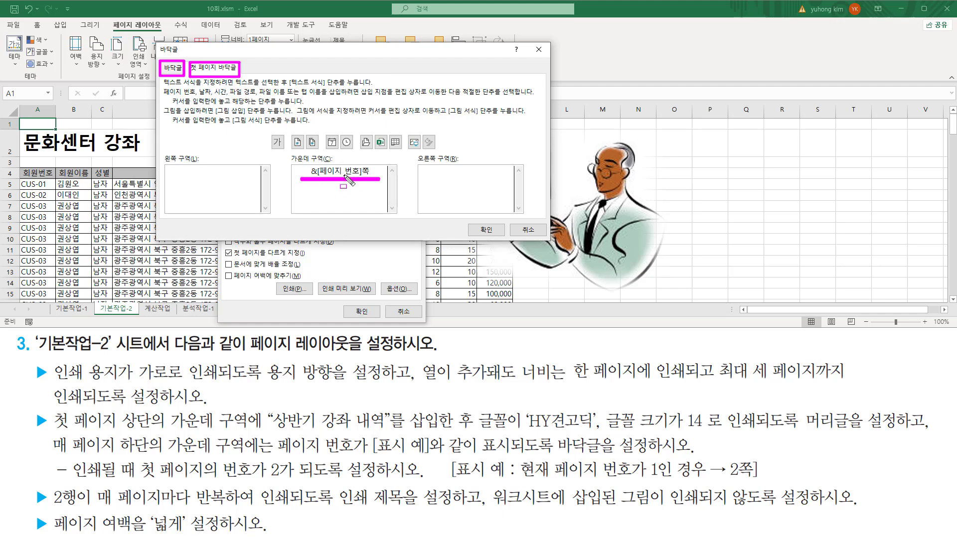
left_click_drag(473, 223, 499, 236)
key("Escape")
left_click(486, 230)
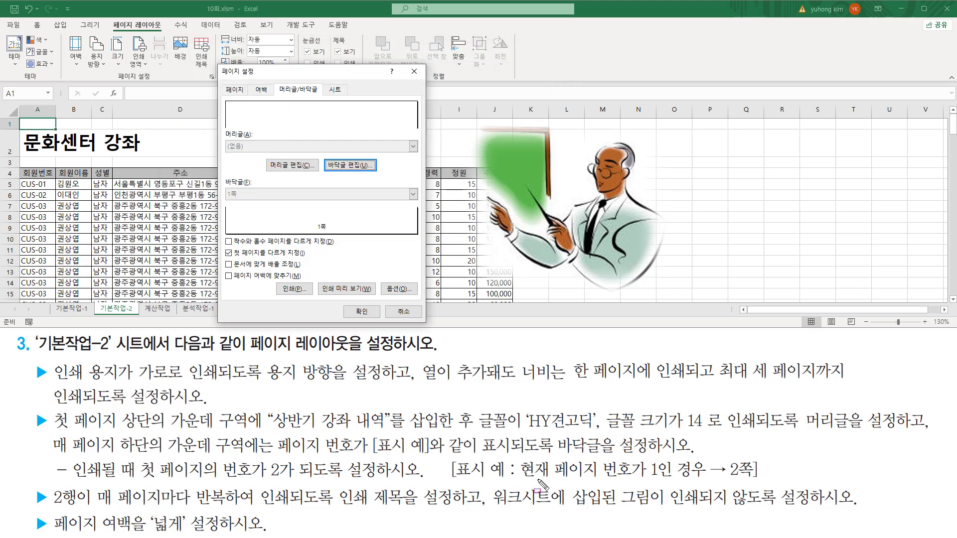
Set the starting page number to 2 in the page setup.
left_click_drag(519, 481, 661, 482)
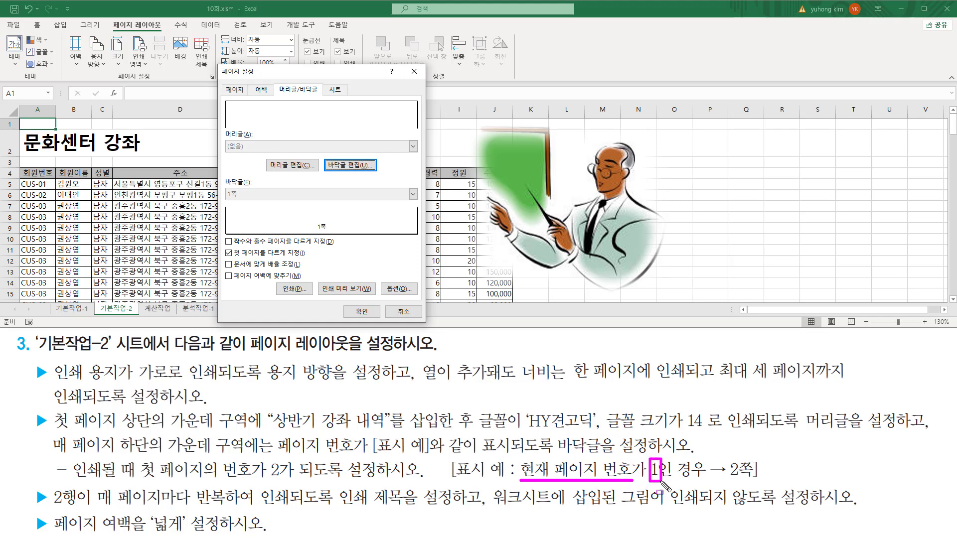
left_click_drag(728, 480, 736, 481)
left_click_drag(222, 85, 244, 94)
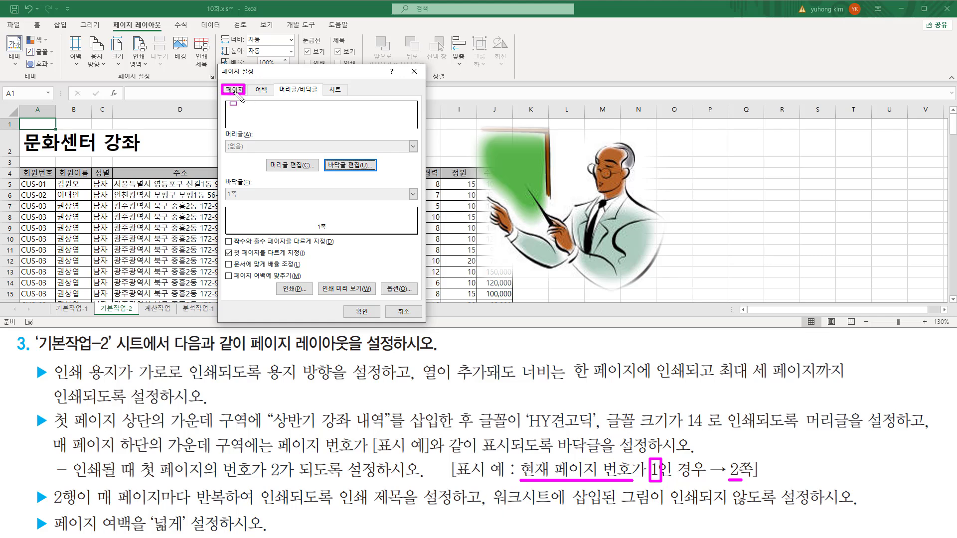
left_click(234, 91)
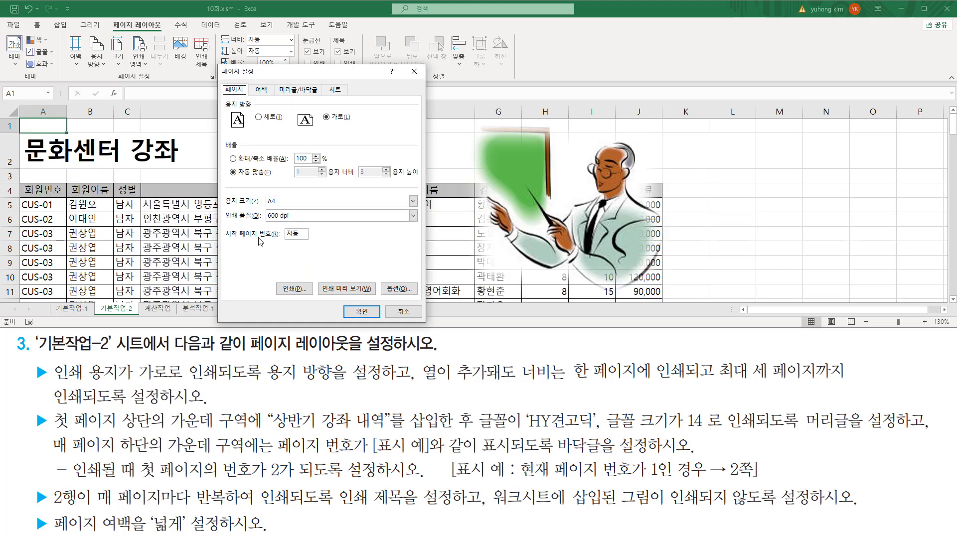
left_click_drag(224, 241, 274, 242)
left_click(303, 234)
left_click_drag(280, 239, 308, 239)
left_click_drag(651, 479, 664, 479)
left_click_drag(727, 479, 755, 480)
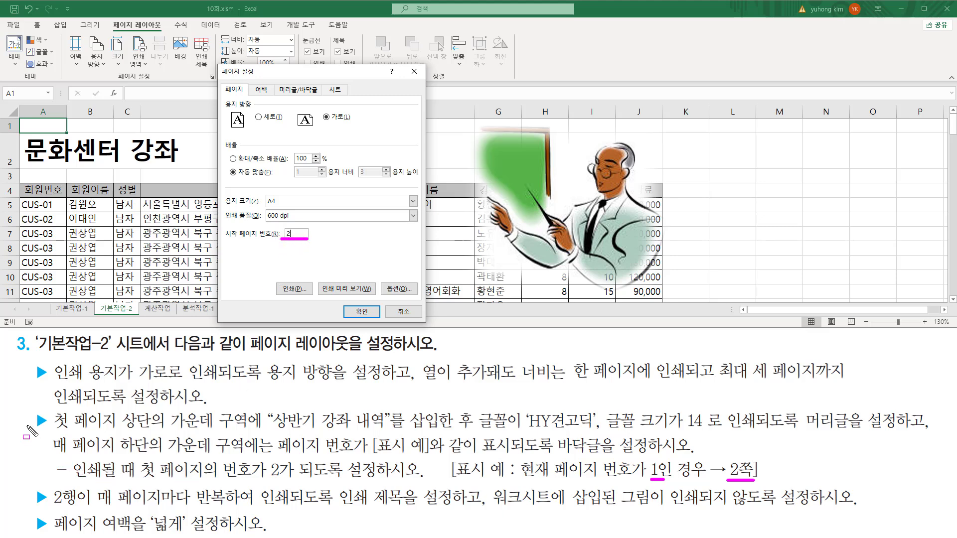
key("Escape")
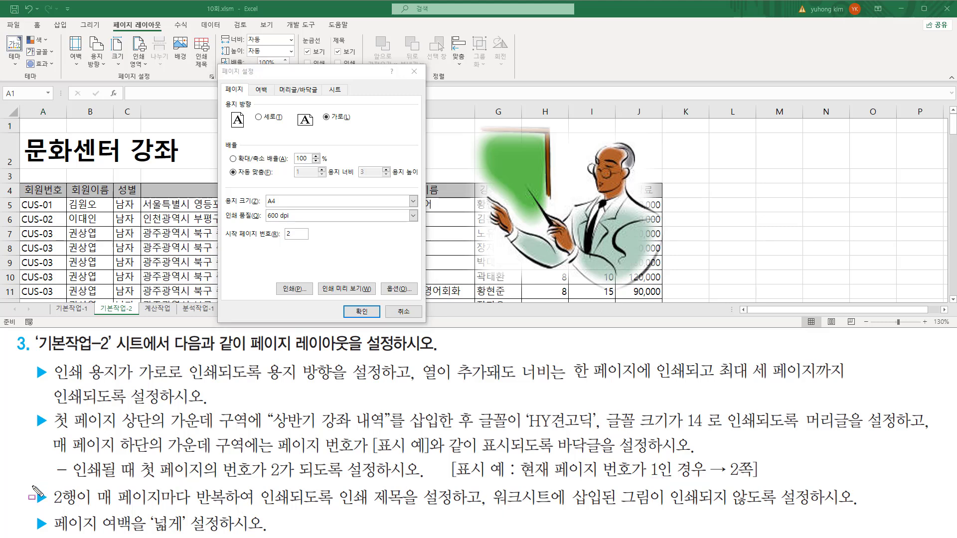
Set row 2 ($2:$2) as the print title row repeated on every printed page.
key("r")
mouse_move(49, 509)
left_mouse_down()
mouse_move(80, 506)
mouse_move(82, 482)
mouse_move(225, 509)
mouse_move(94, 509)
mouse_move(302, 509)
left_mouse_up()
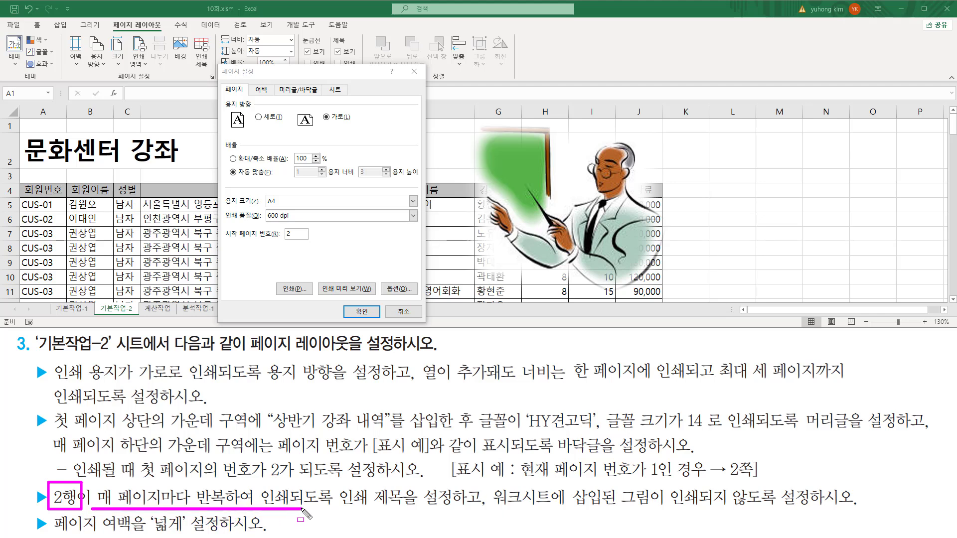
mouse_move(338, 483)
left_mouse_down()
mouse_move(420, 514)
mouse_move(407, 514)
left_mouse_up()
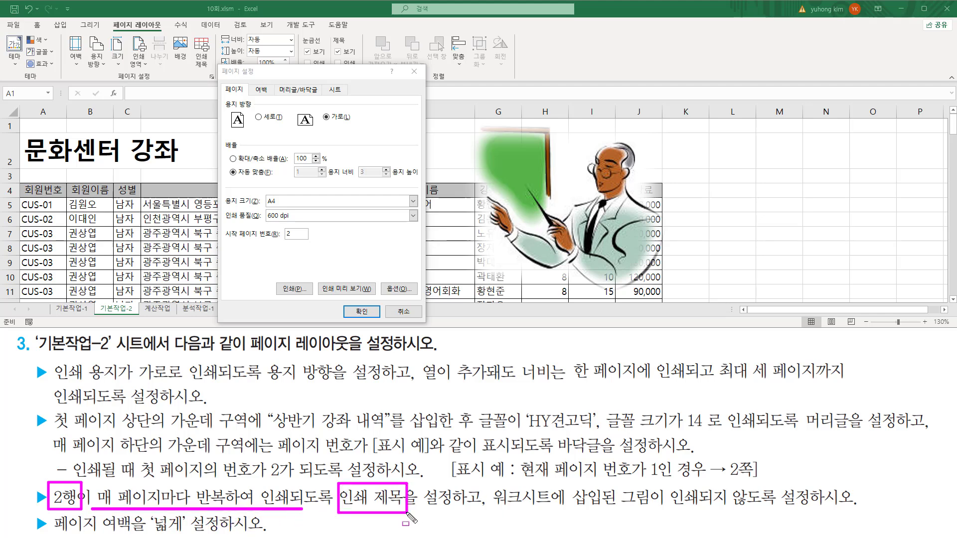
left_click_drag(484, 480, 485, 524)
left_click_drag(321, 79, 347, 97)
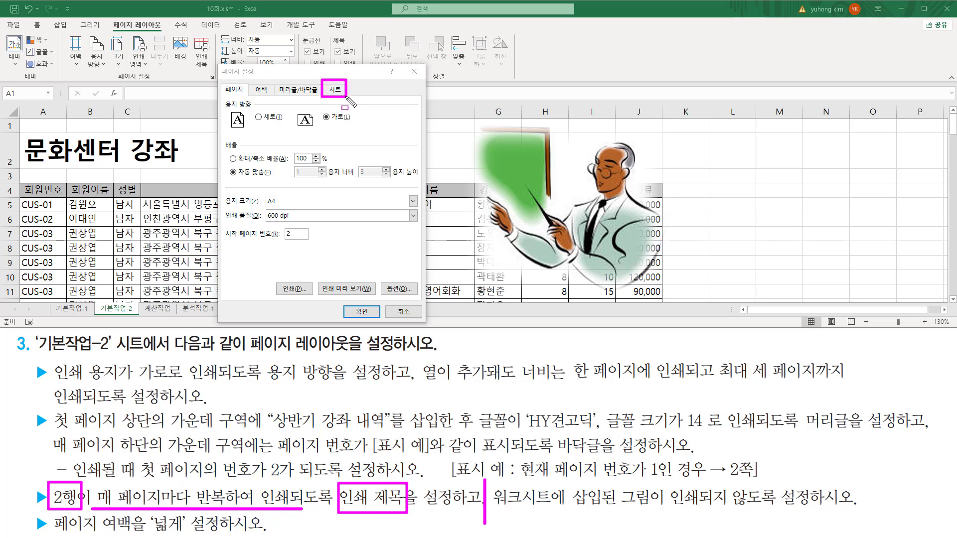
key("Escape")
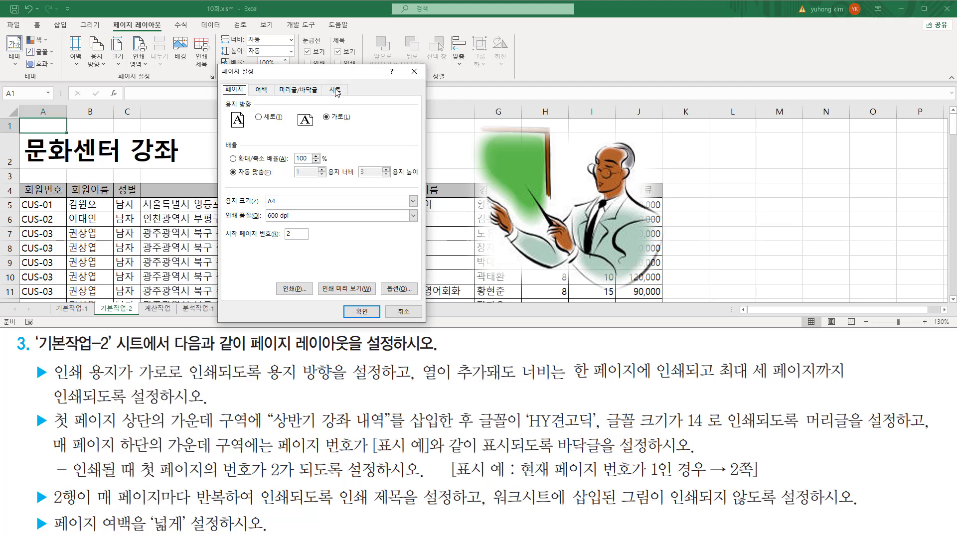
left_click(335, 90)
key("ctrl+2")
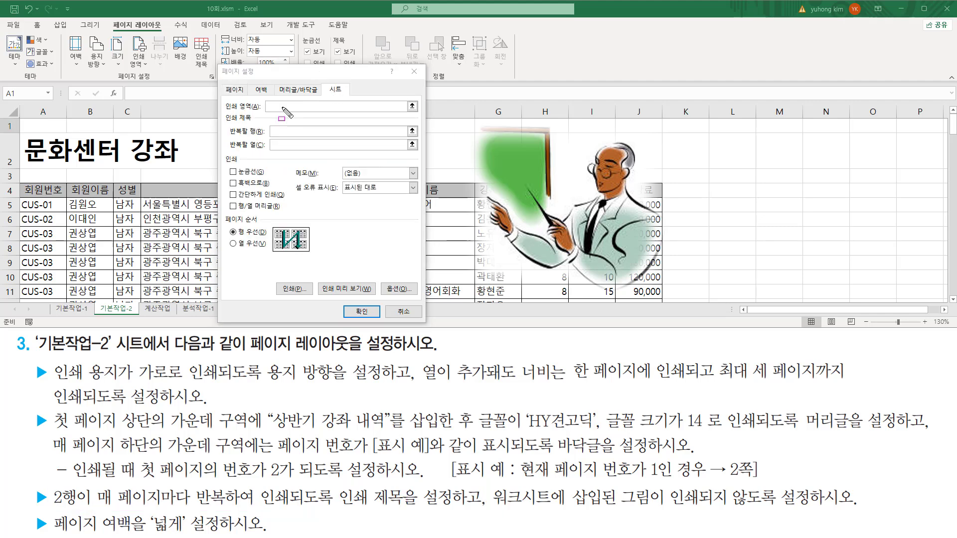
mouse_move(225, 114)
left_mouse_down()
mouse_move(281, 152)
mouse_move(419, 153)
left_mouse_up()
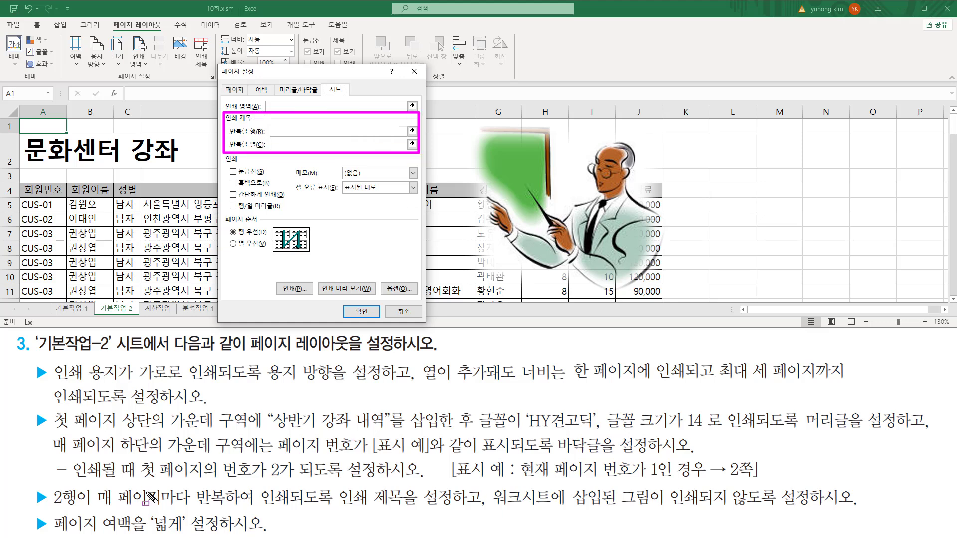
left_click_drag(45, 509, 294, 509)
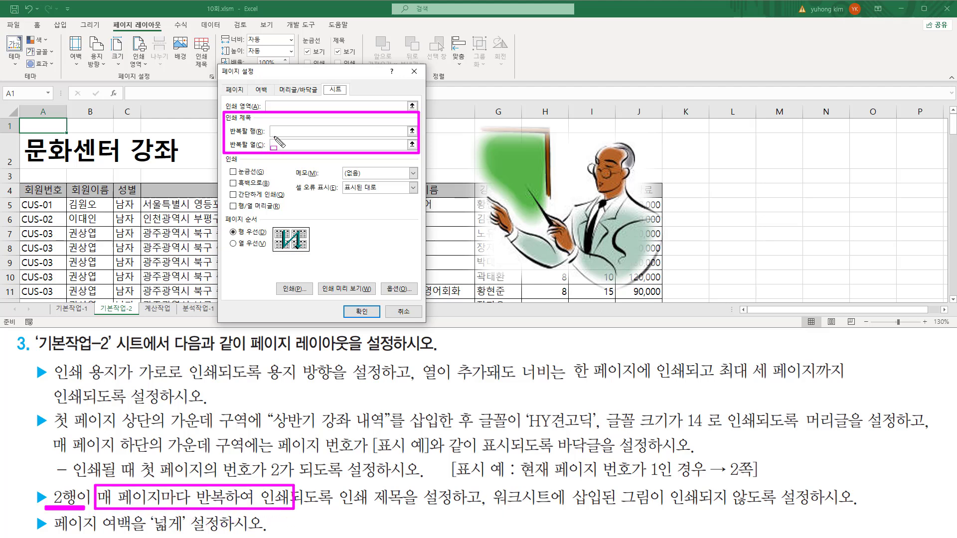
key("Escape")
left_click(287, 131)
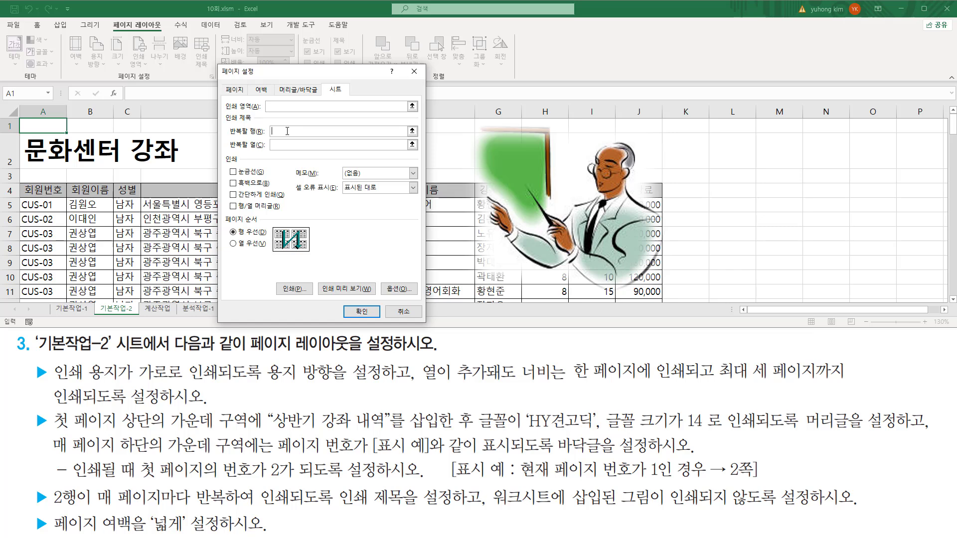
left_click(10, 149)
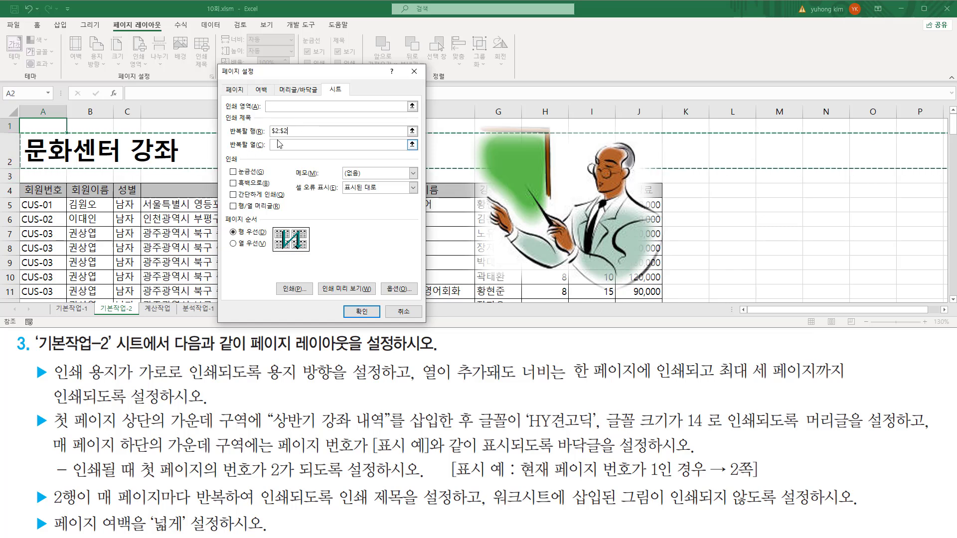
key("ctrl+2")
left_click_drag(268, 135, 293, 127)
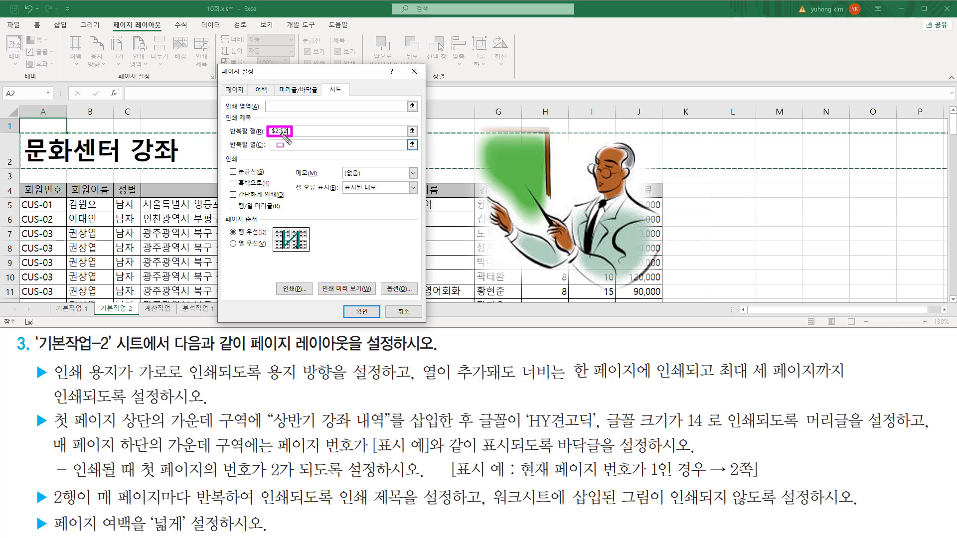
left_click_drag(227, 136, 265, 136)
left_click_drag(24, 164, 181, 163)
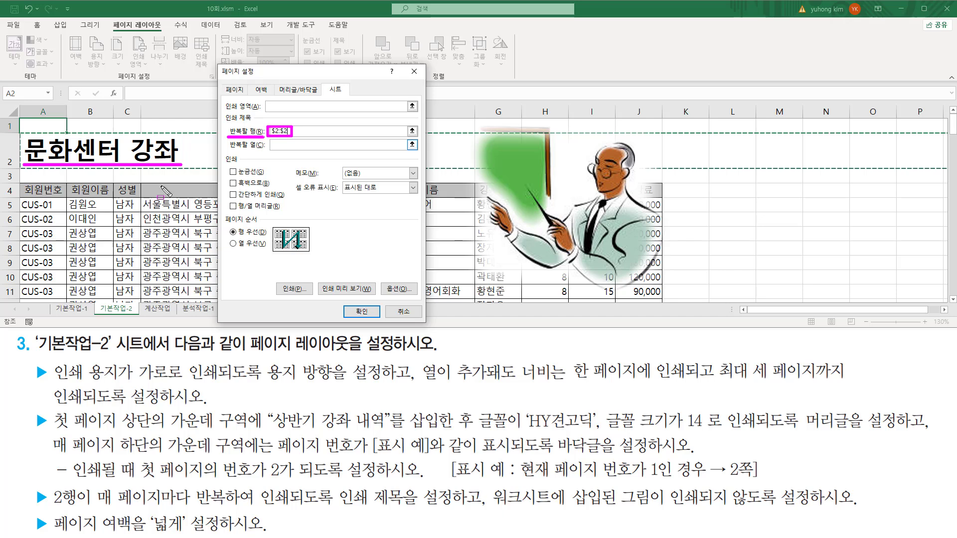
Enable the 간단하게 인쇄 print option to exclude the worksheet's inserted picture from printing.
mouse_move(489, 488)
left_mouse_down()
mouse_move(490, 531)
mouse_move(661, 510)
left_mouse_up()
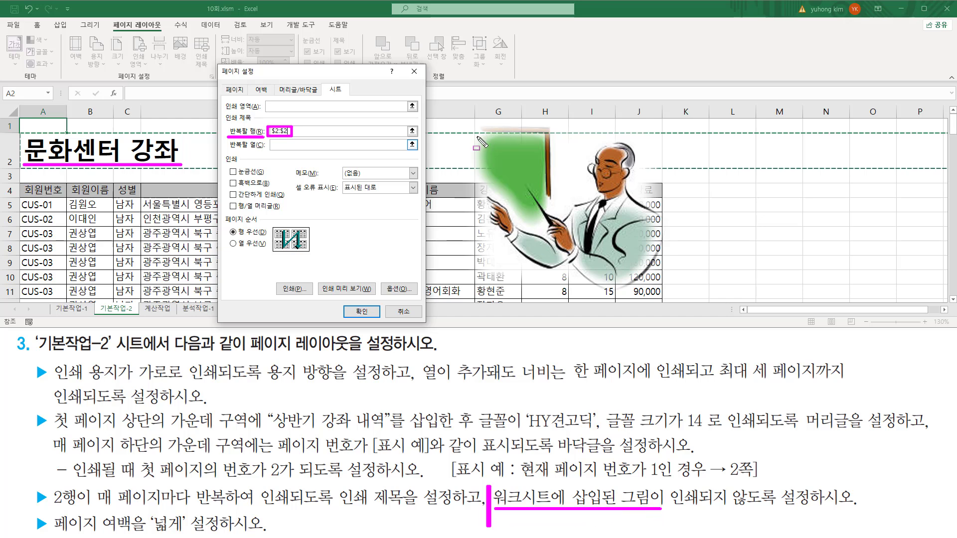
mouse_move(476, 133)
left_mouse_down()
mouse_move(644, 292)
mouse_move(662, 286)
mouse_move(663, 295)
left_mouse_up()
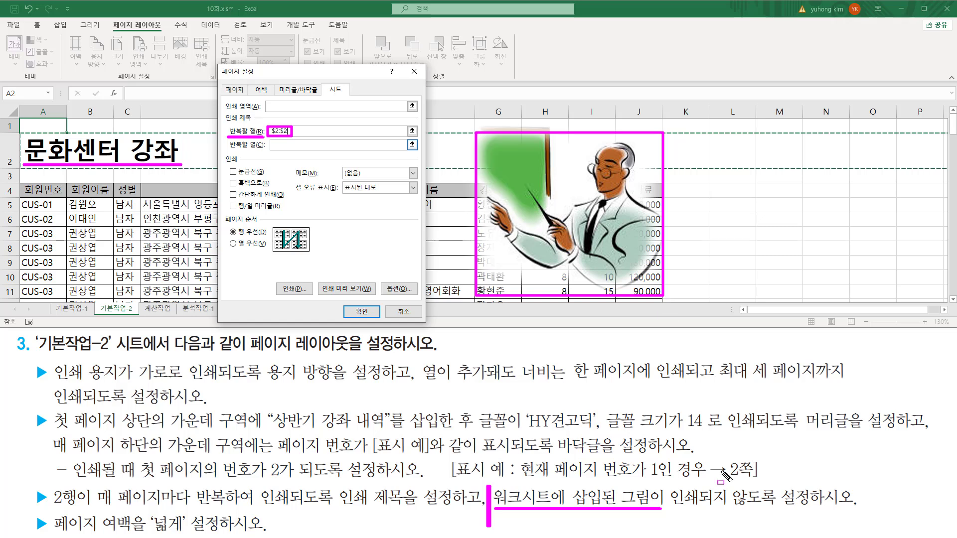
mouse_move(669, 484)
left_mouse_down()
mouse_move(753, 519)
mouse_move(857, 514)
left_mouse_up()
left_click_drag(672, 507, 782, 508)
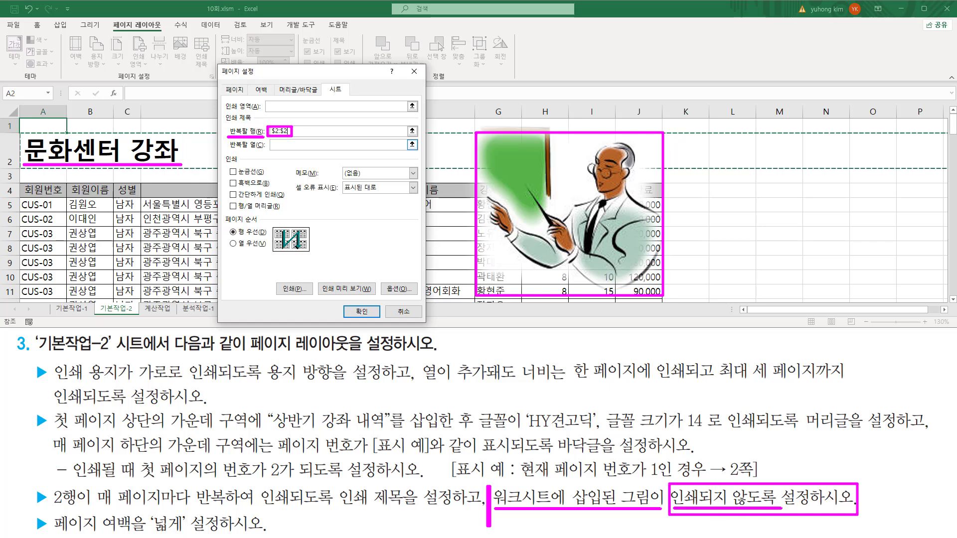
mouse_move(225, 168)
left_mouse_down()
mouse_move(231, 153)
mouse_move(279, 209)
mouse_move(448, 231)
mouse_move(426, 215)
left_mouse_up()
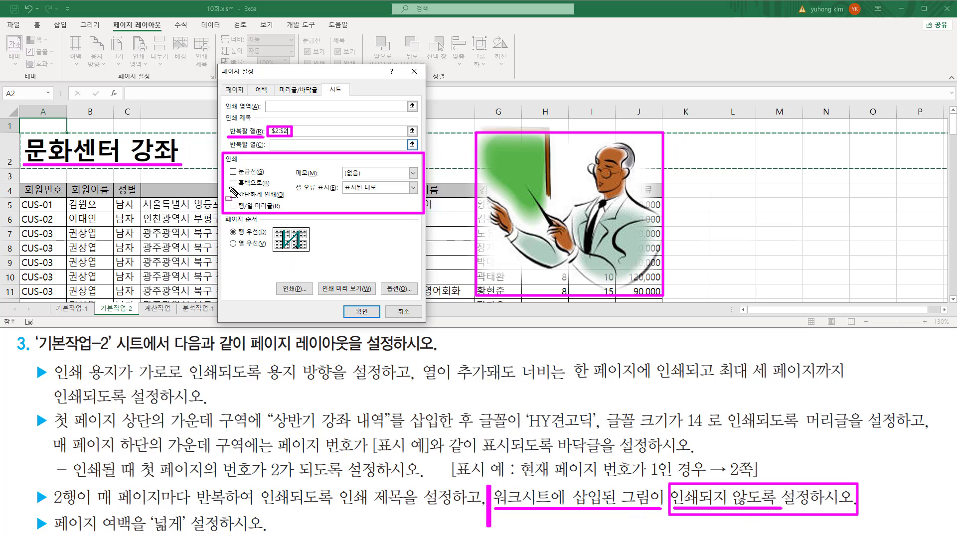
left_click_drag(228, 188, 288, 207)
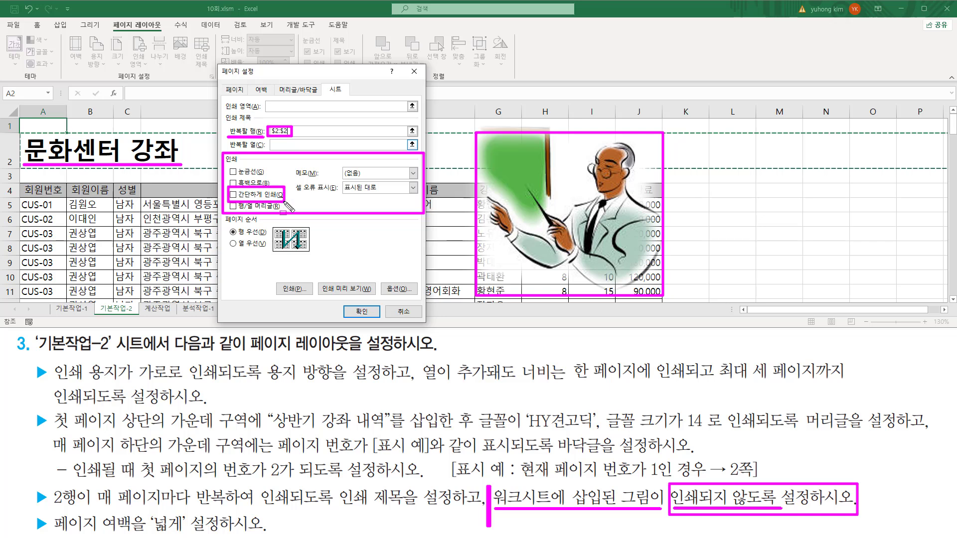
key("Escape")
left_click(232, 194)
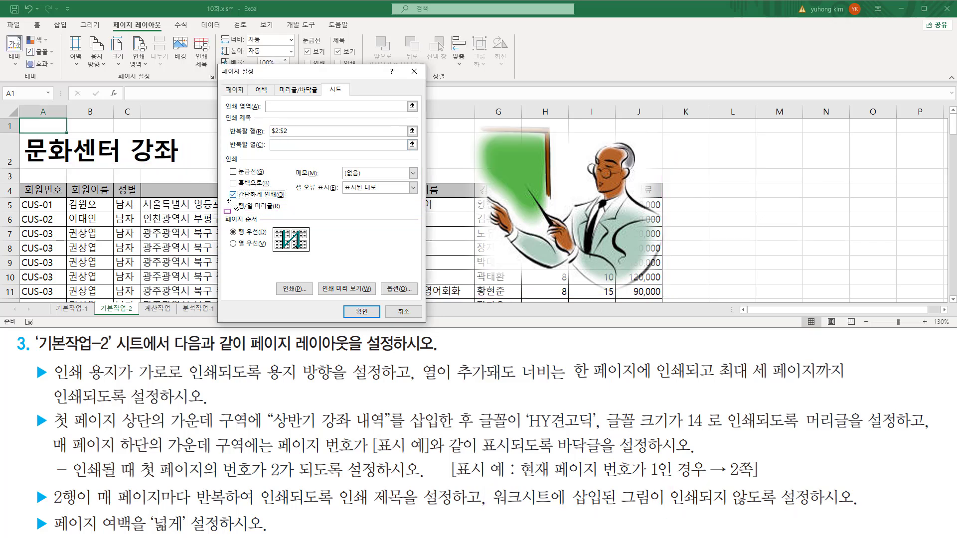
mouse_move(228, 201)
left_mouse_down()
mouse_move(284, 201)
mouse_move(286, 189)
left_mouse_up()
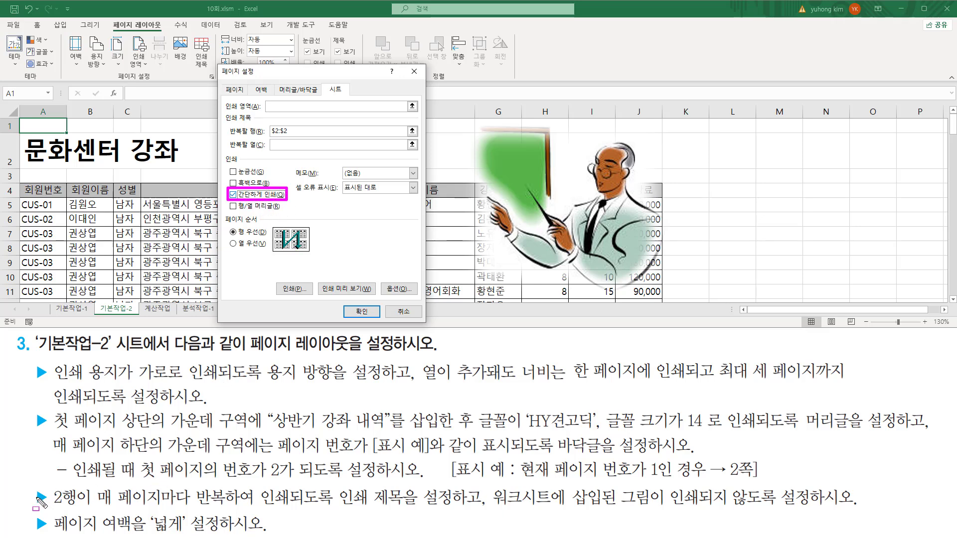
Review the margin settings in the page setup and apply the configured page setup to the sheet.
left_click_drag(40, 501, 868, 498)
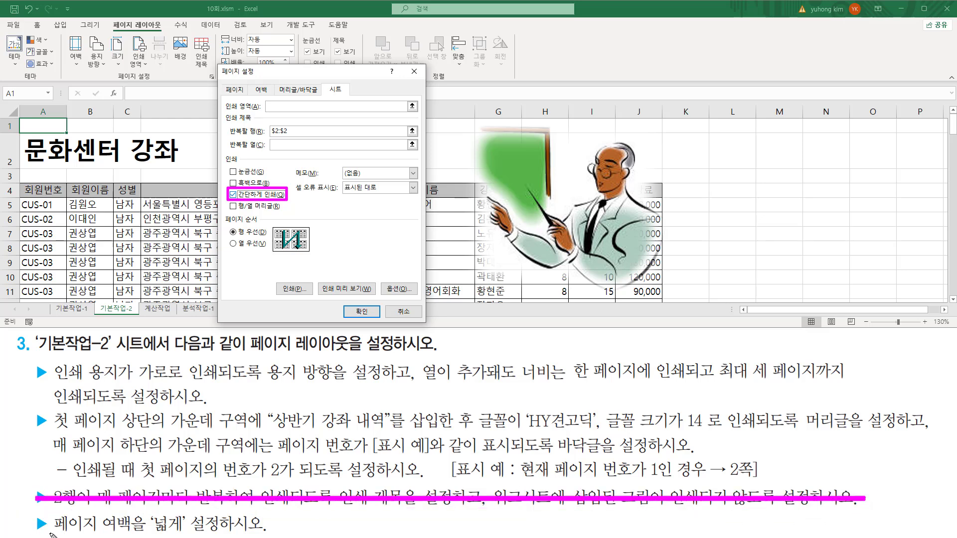
left_click_drag(51, 533, 277, 534)
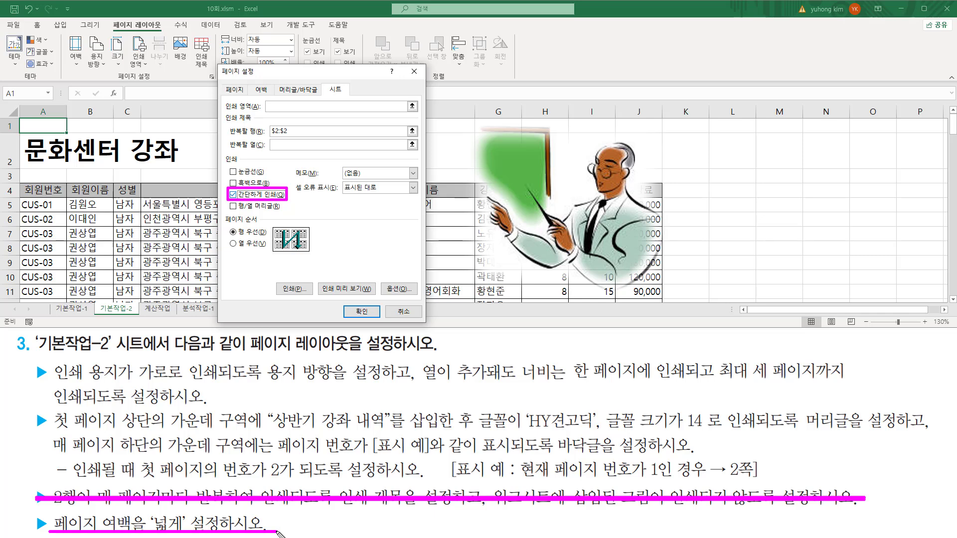
key("Escape")
left_click(261, 92)
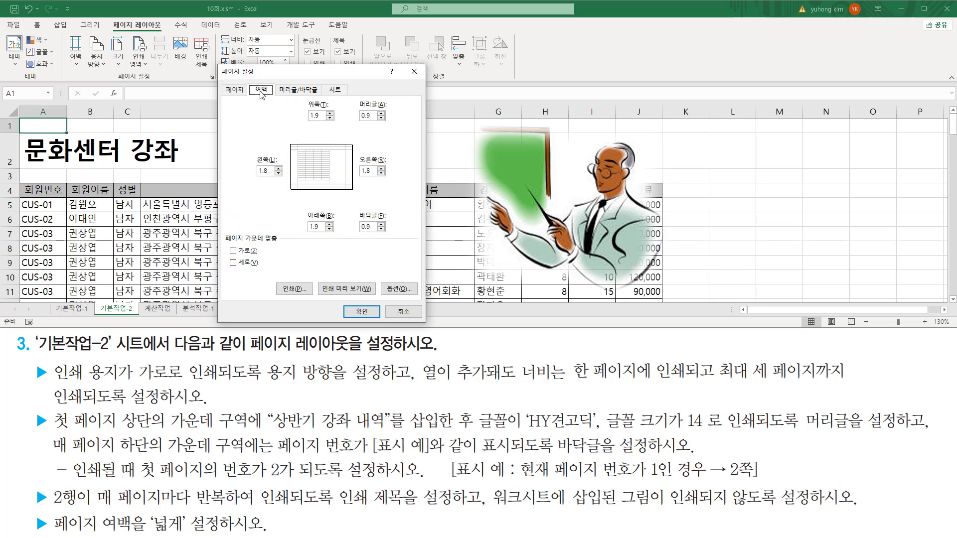
key("ctrl+2")
left_click_drag(248, 98, 397, 238)
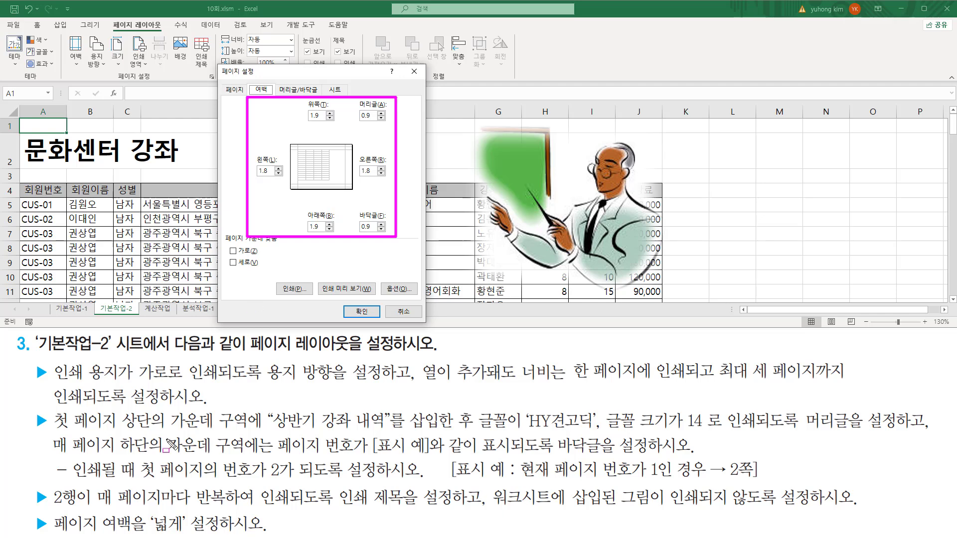
left_click_drag(150, 514, 187, 536)
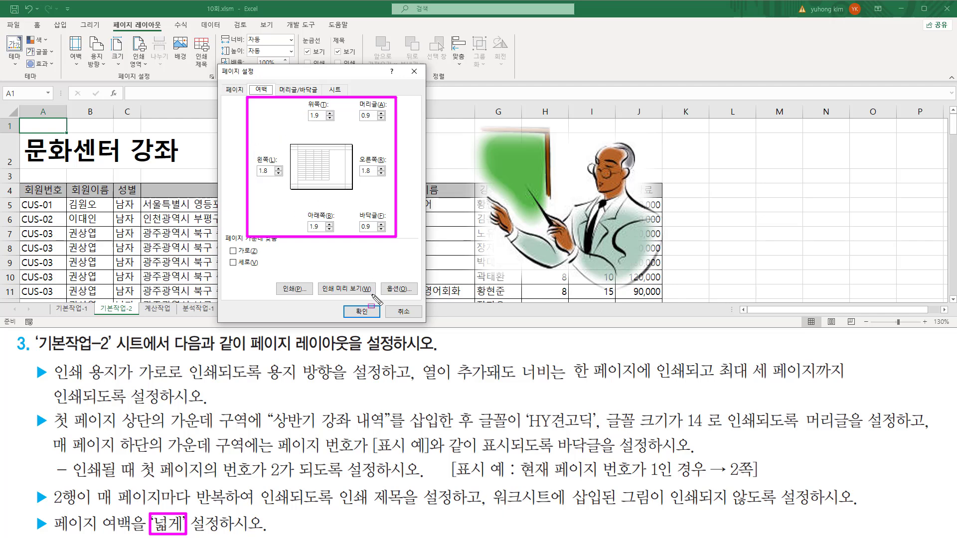
left_click_drag(345, 305, 375, 320)
key("Escape")
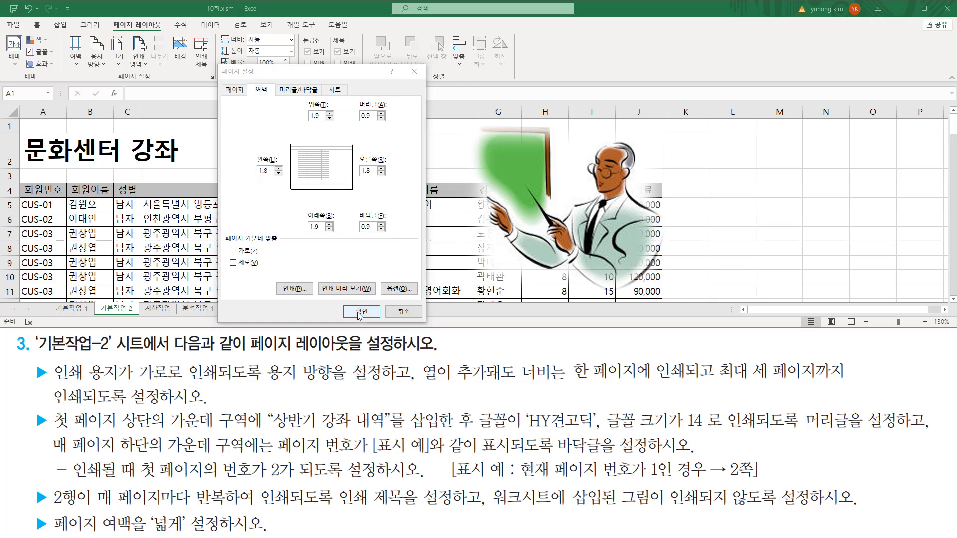
left_click(360, 313)
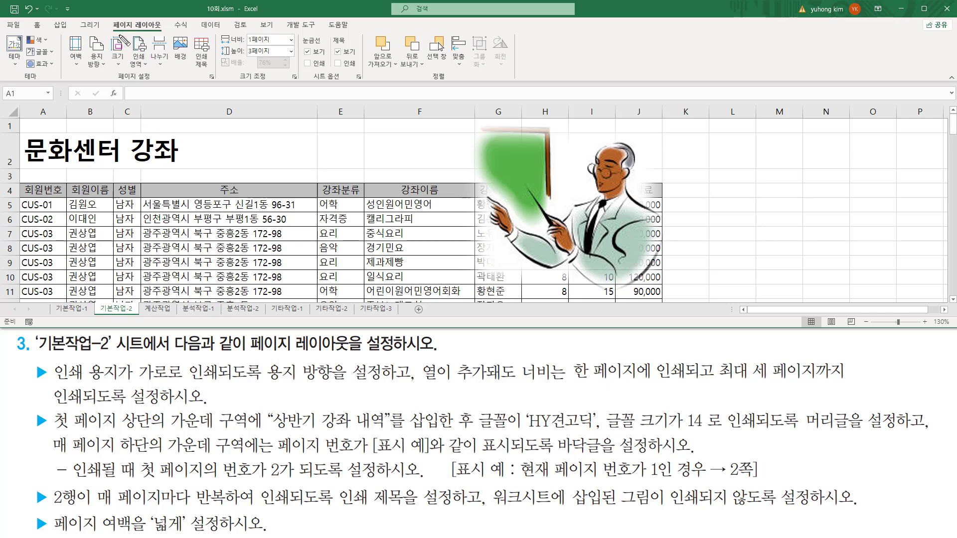
Set the page margins of the 기본작업-2 sheet to the 넓게 preset.
left_click_drag(113, 83, 154, 84)
left_click_drag(63, 32, 87, 75)
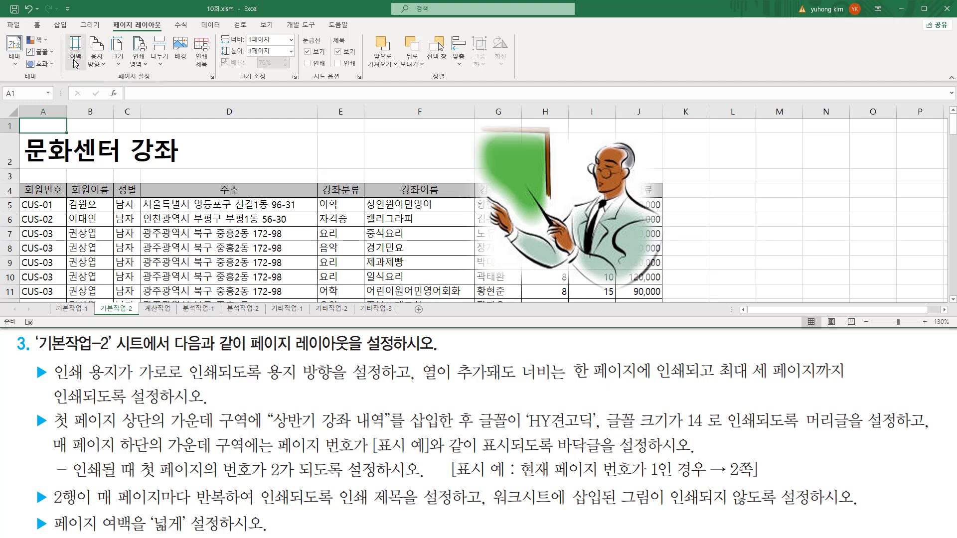
left_click(76, 61)
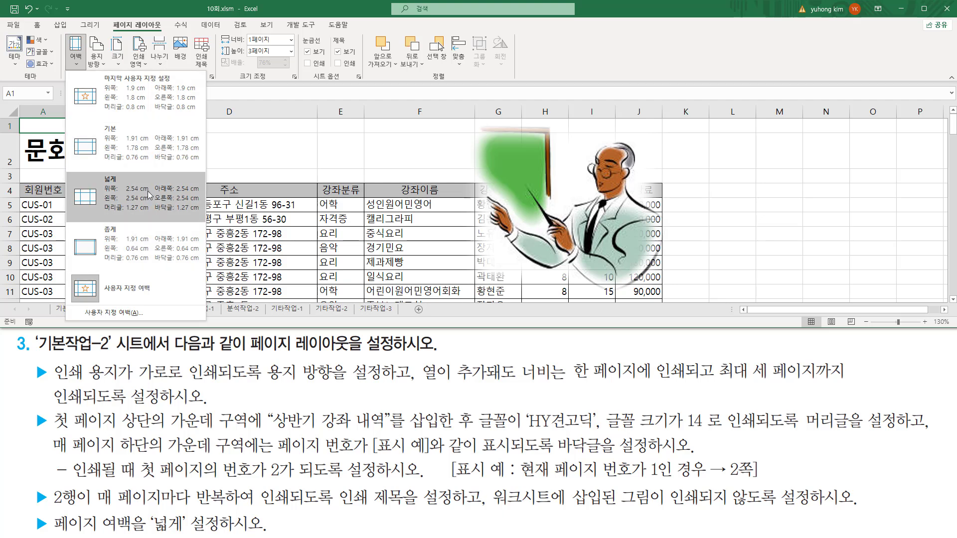
left_click(115, 200)
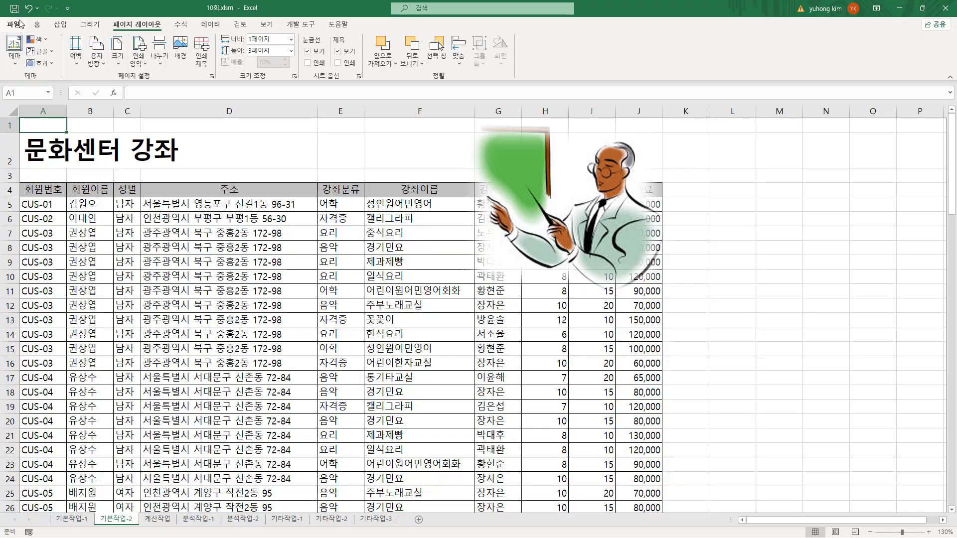
Open the print preview and examine the first page's orientation, layout and centre header.
left_click(19, 24)
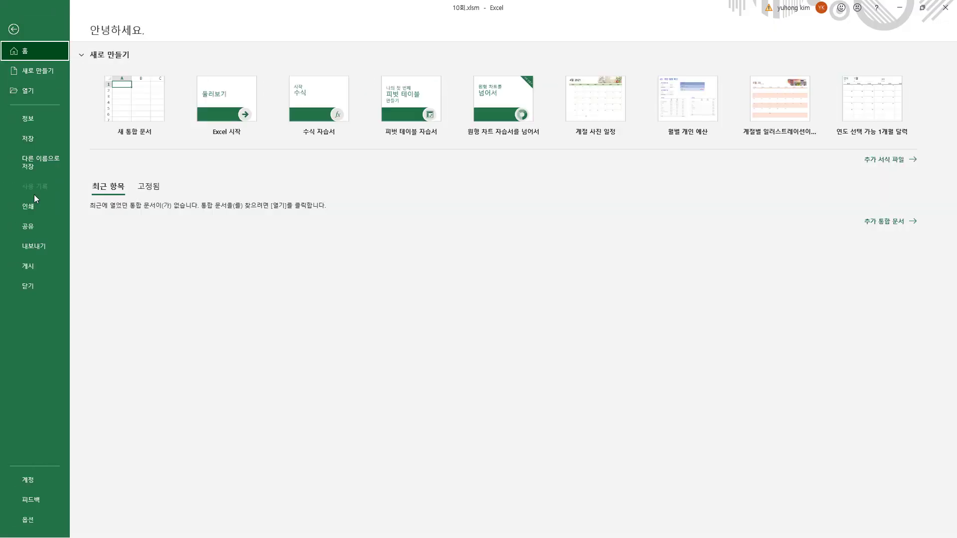
left_click(34, 208)
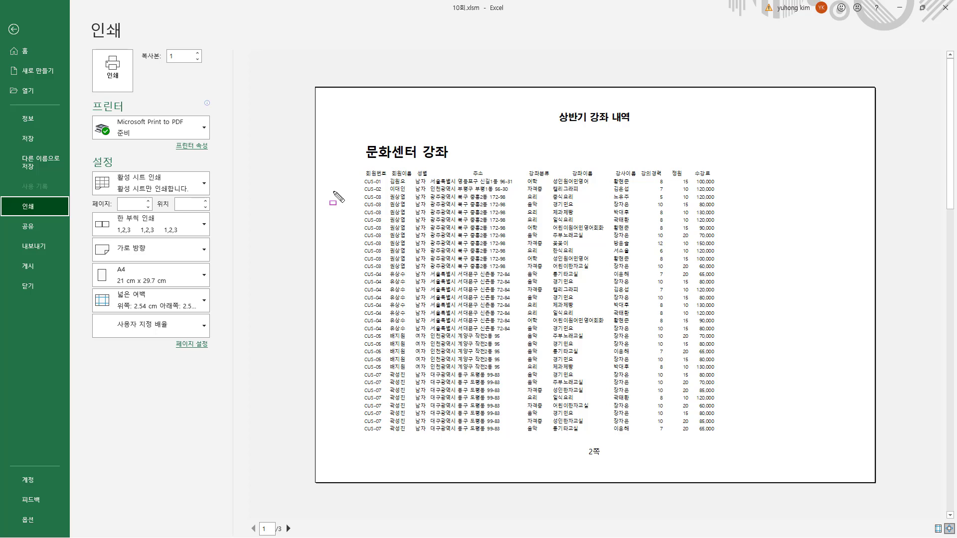
left_click_drag(339, 106, 379, 303)
mouse_move(399, 383)
left_mouse_down()
mouse_move(784, 451)
mouse_move(866, 475)
left_mouse_up()
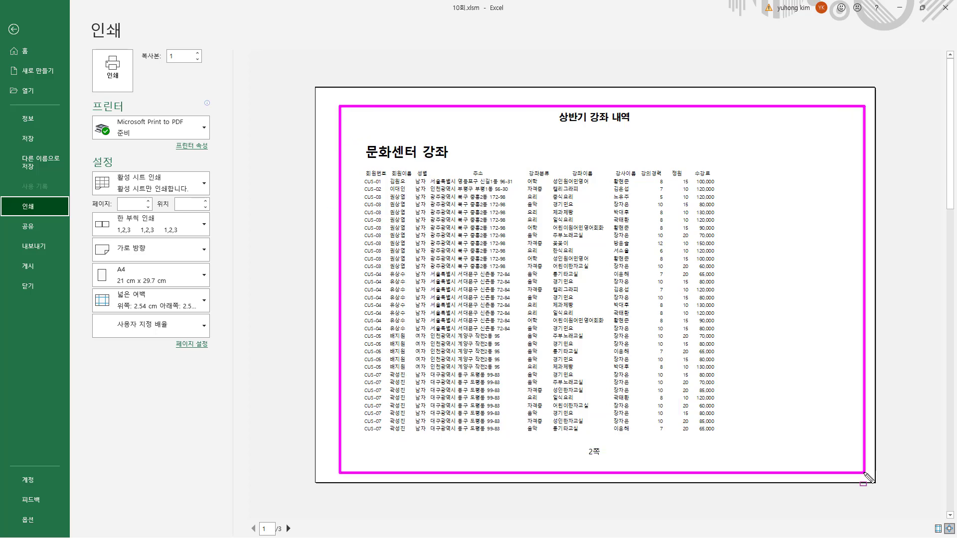
left_click_drag(90, 257, 162, 242)
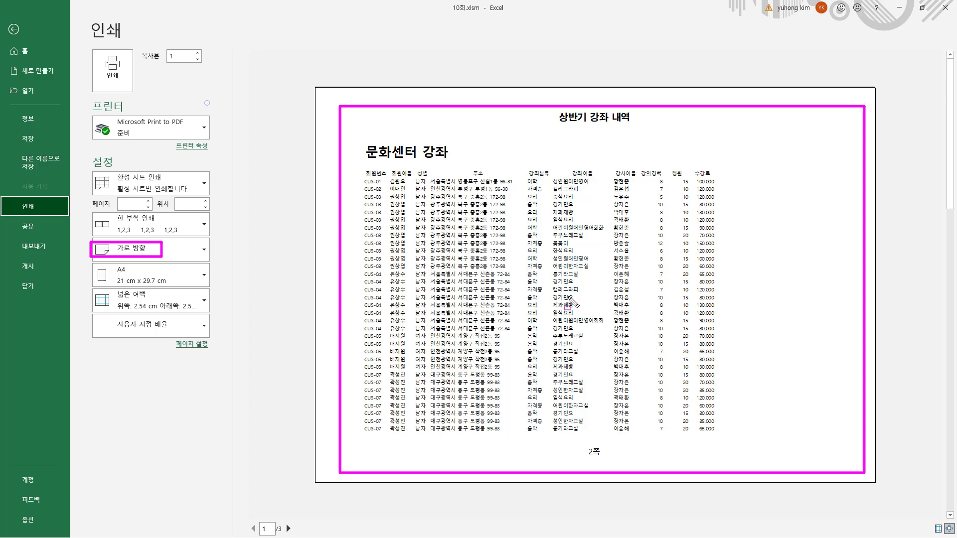
key("Escape")
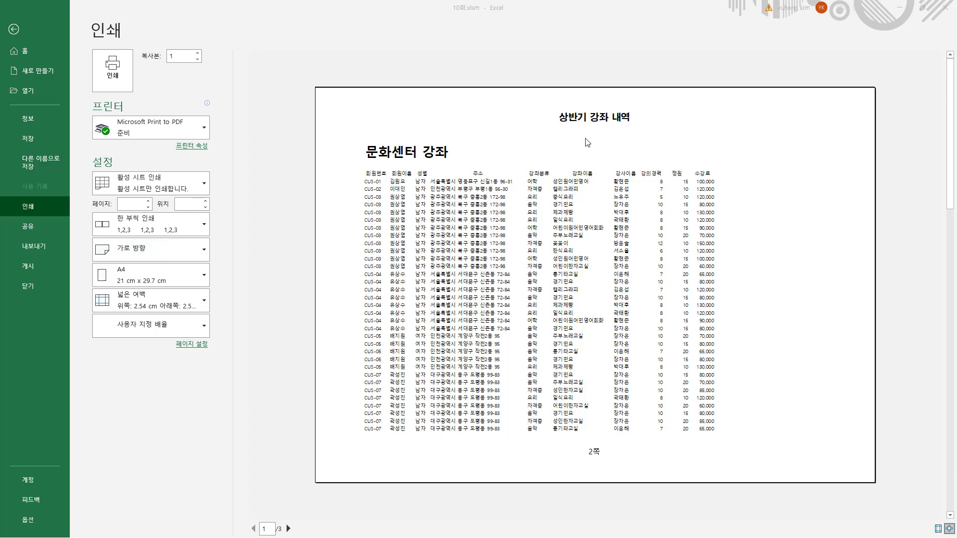
key("ctrl+2")
left_click_drag(553, 103, 638, 128)
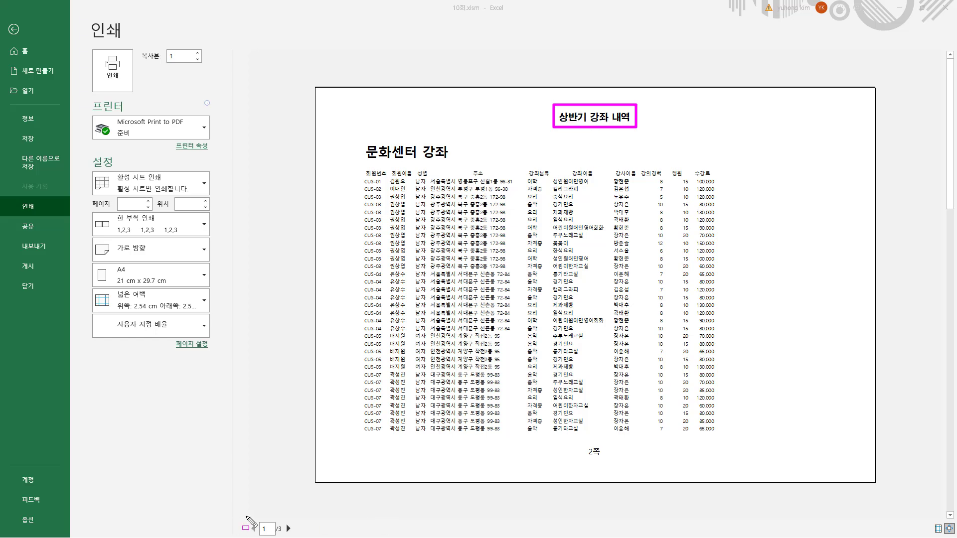
key("Escape")
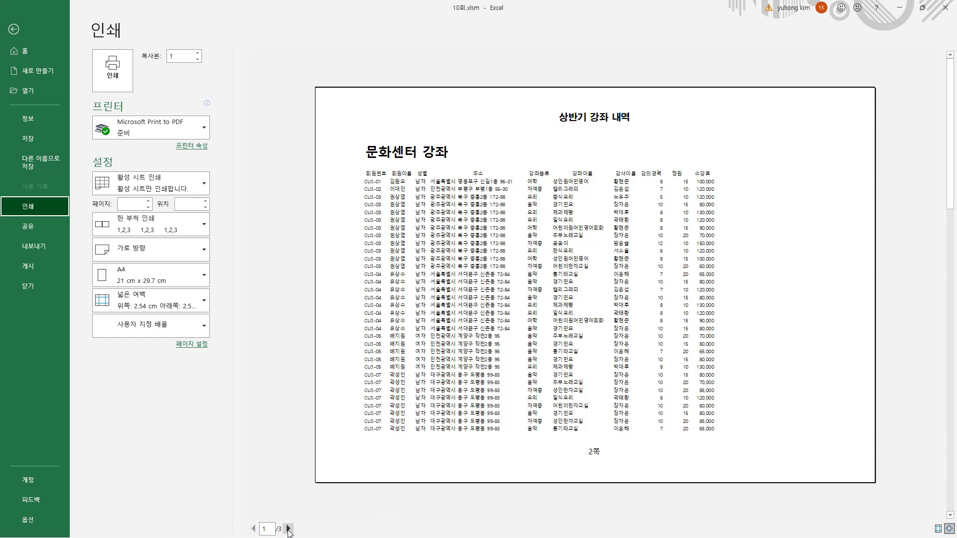
Check the header area on preview pages 2 and 3, and return to the first page.
left_click(289, 529)
key("ctrl+2")
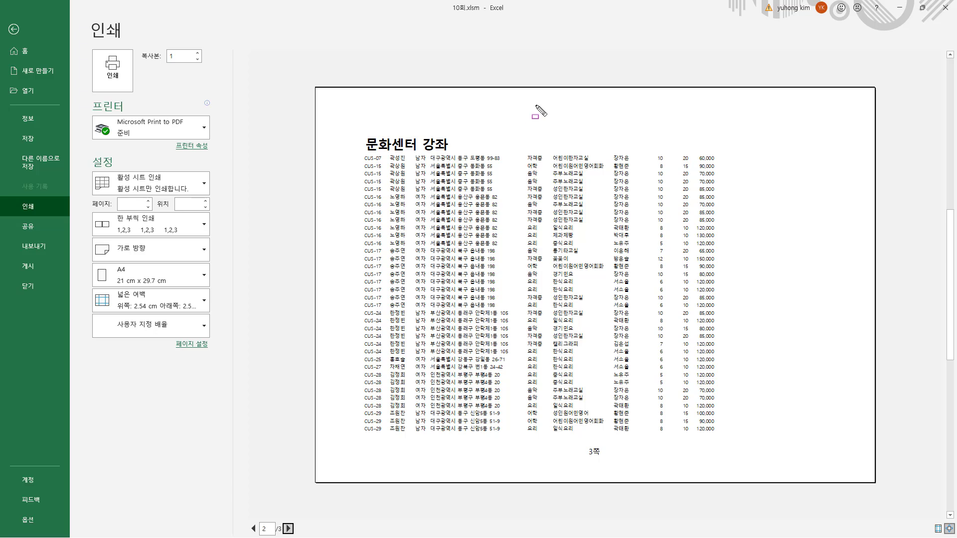
left_click_drag(528, 108, 618, 130)
key("Escape")
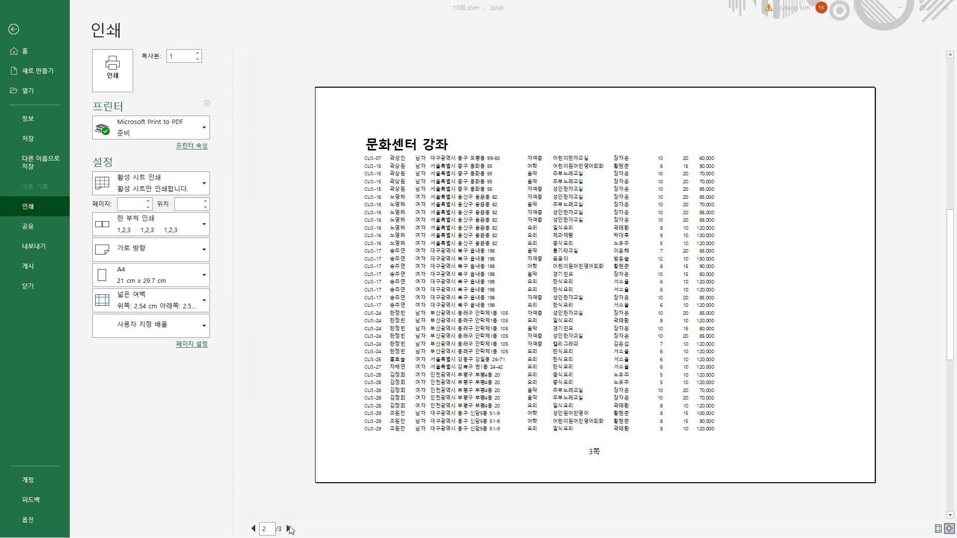
left_click(288, 529)
key("ctrl+2")
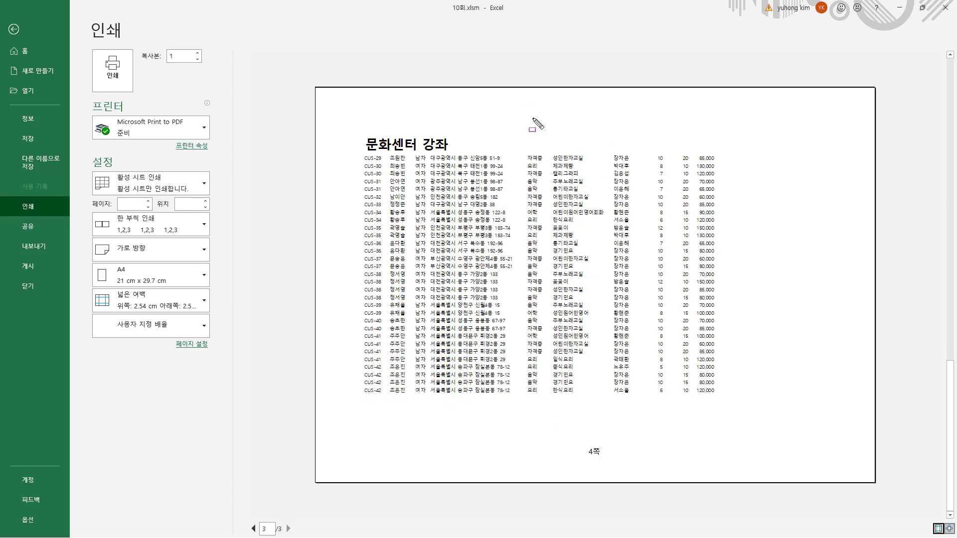
mouse_move(513, 109)
left_mouse_down()
mouse_move(560, 128)
mouse_move(618, 130)
left_mouse_up()
key("Escape")
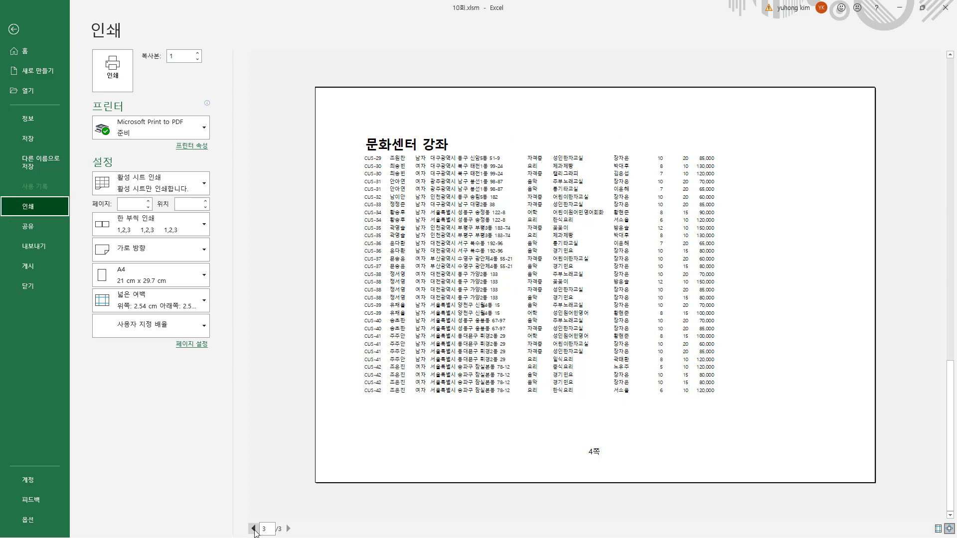
left_click(254, 529)
left_click(253, 529)
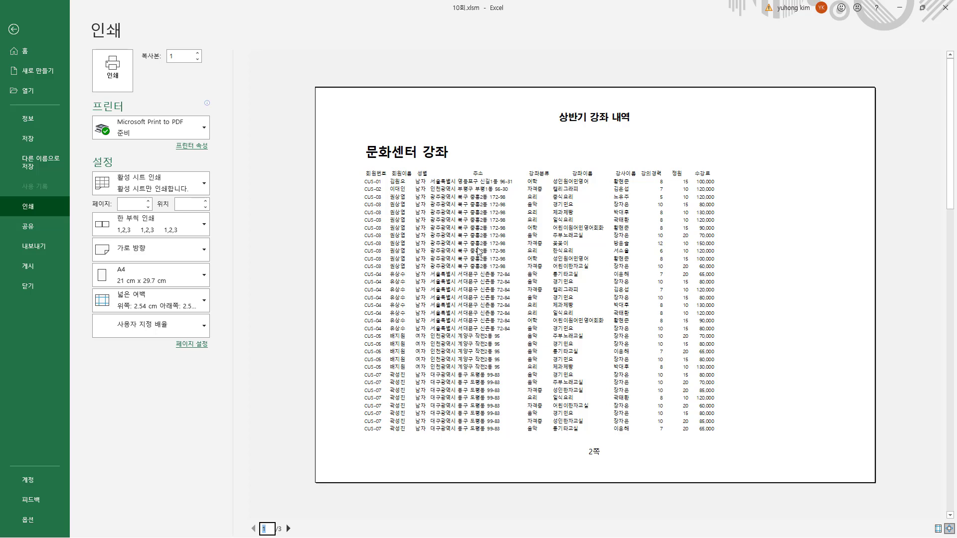
Compare the first page's header and page position with its footer, and check the footer page numbers on pages 2 and 3.
key("ctrl+2")
mouse_move(555, 126)
left_mouse_down()
mouse_move(643, 126)
mouse_move(637, 108)
left_mouse_up()
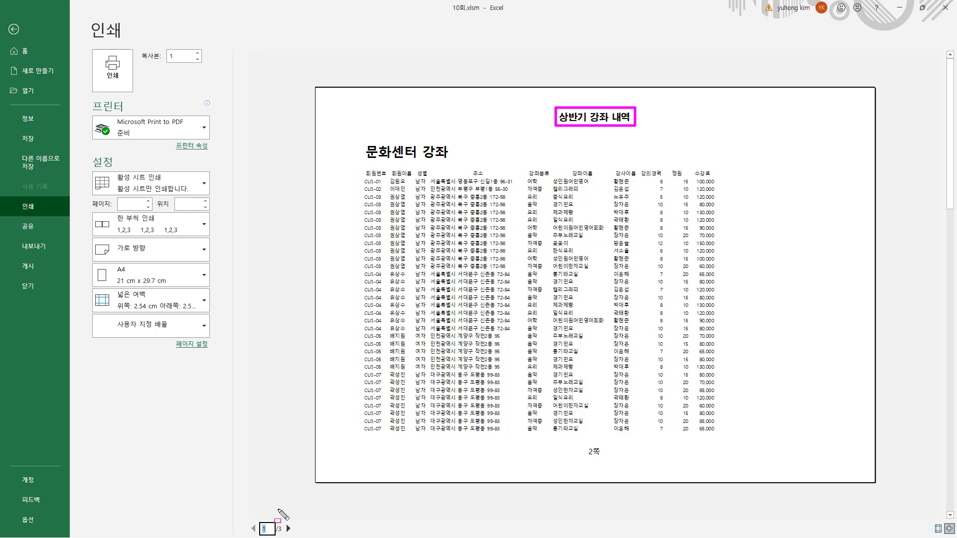
mouse_move(245, 537)
left_mouse_down()
mouse_move(302, 537)
mouse_move(306, 519)
left_mouse_up()
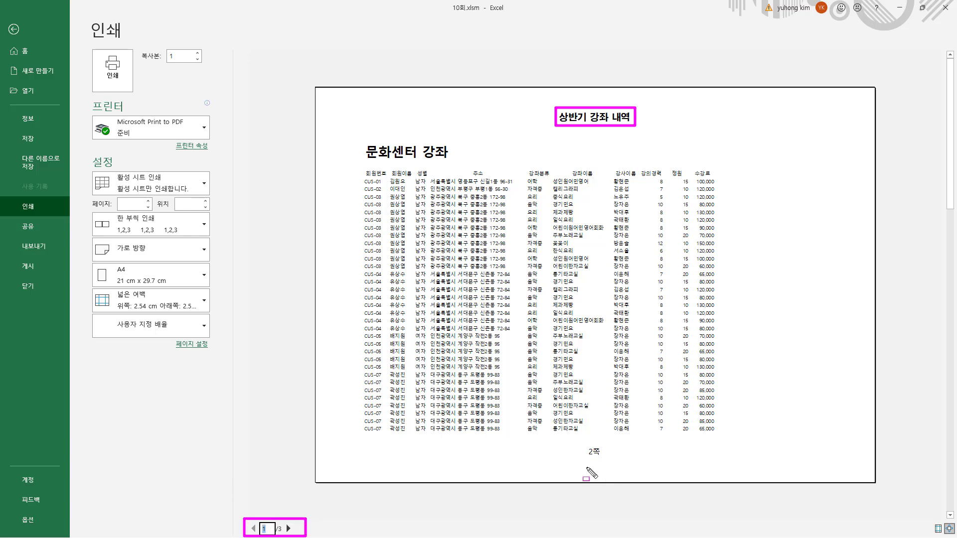
left_click_drag(583, 458, 604, 459)
key("Escape")
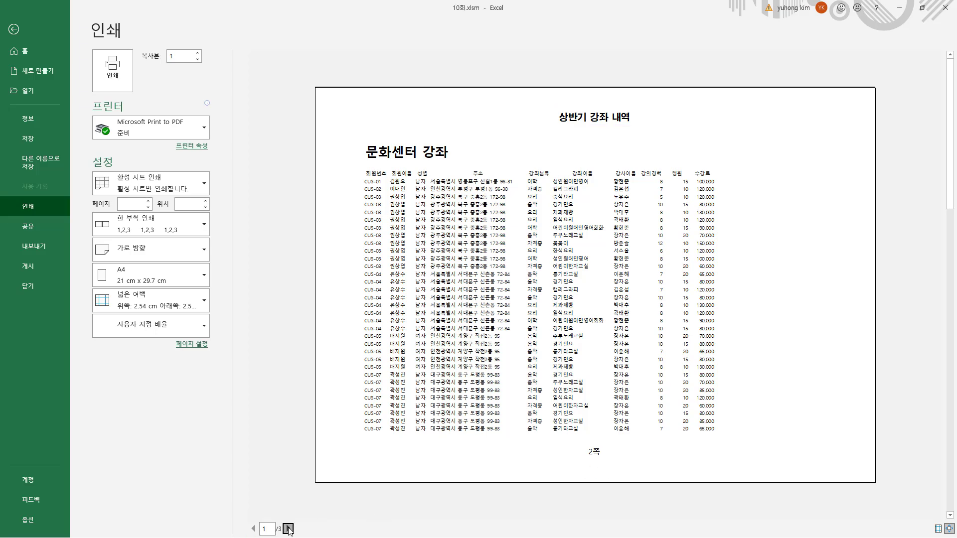
left_click(288, 529)
key("ctrl+2")
left_click_drag(580, 458, 621, 458)
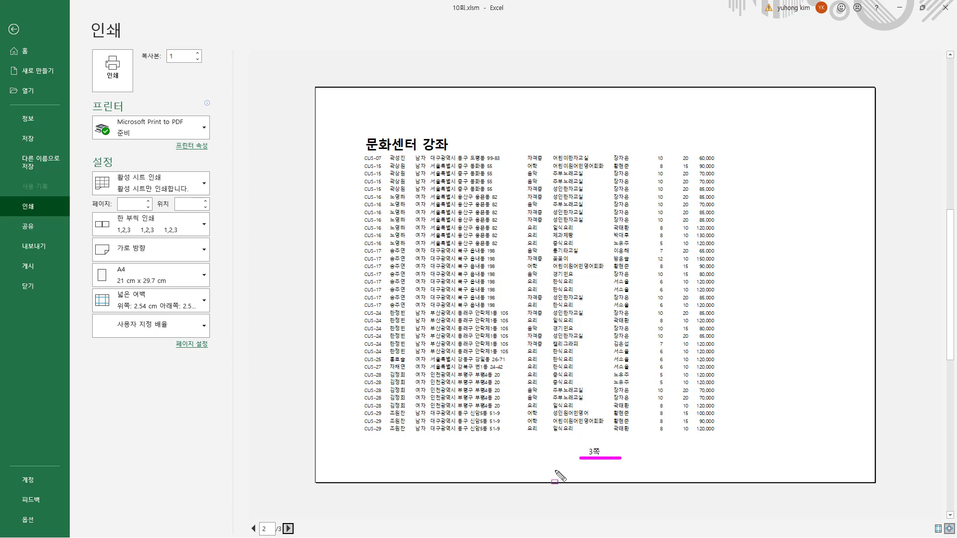
key("Escape")
left_click(288, 530)
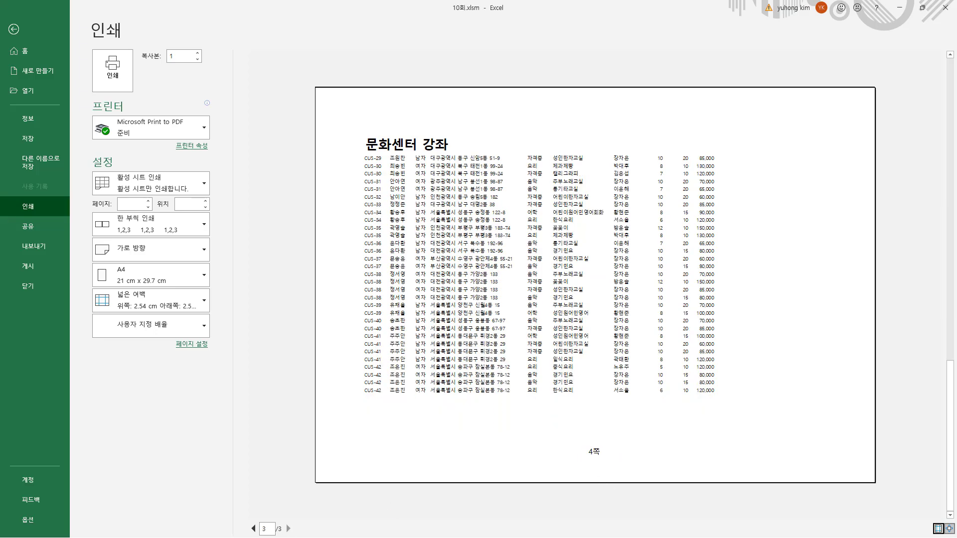
left_click_drag(579, 458, 613, 458)
key("Escape")
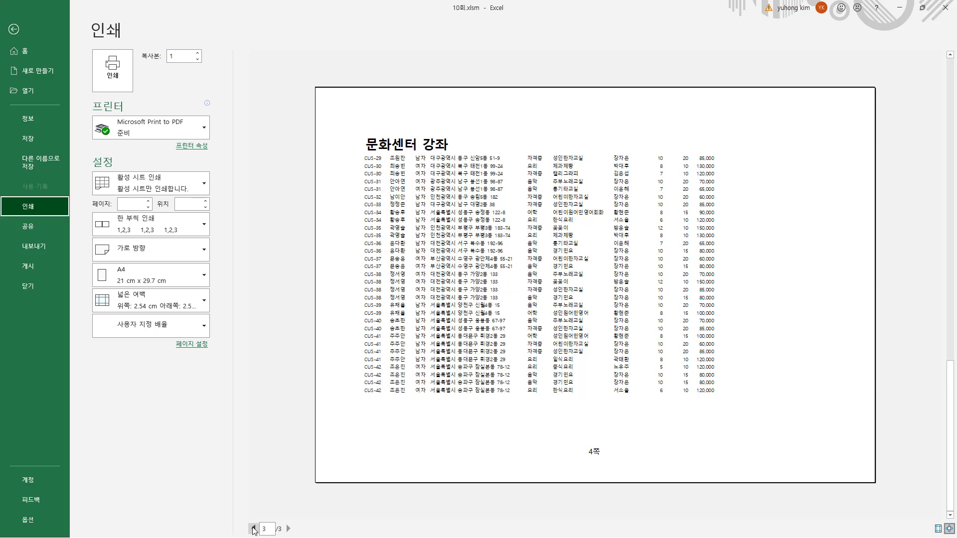
Check the repeated print title row 문화센터 강좌 on all three preview pages, starting from the first.
scroll(374, 156, "up", 2)
key("ctrl+2")
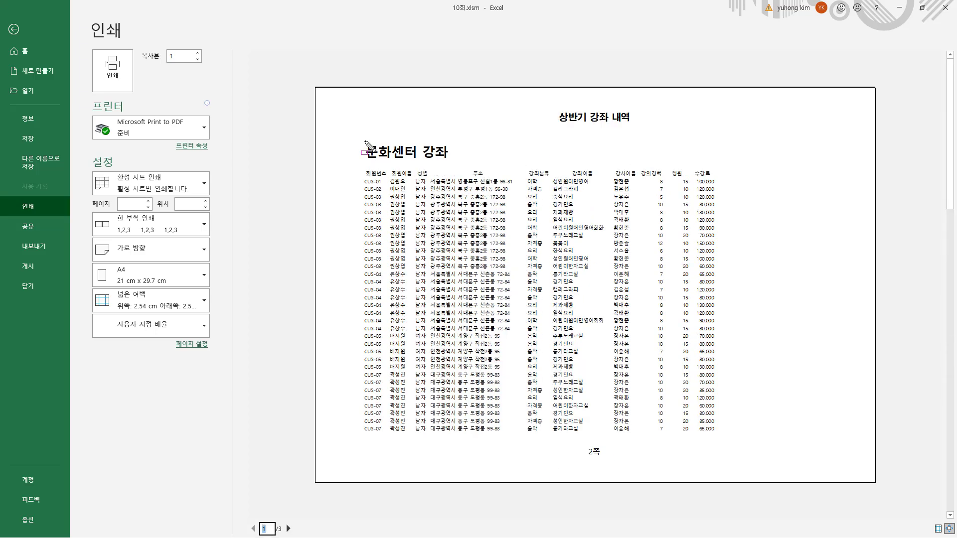
left_click_drag(361, 142, 457, 161)
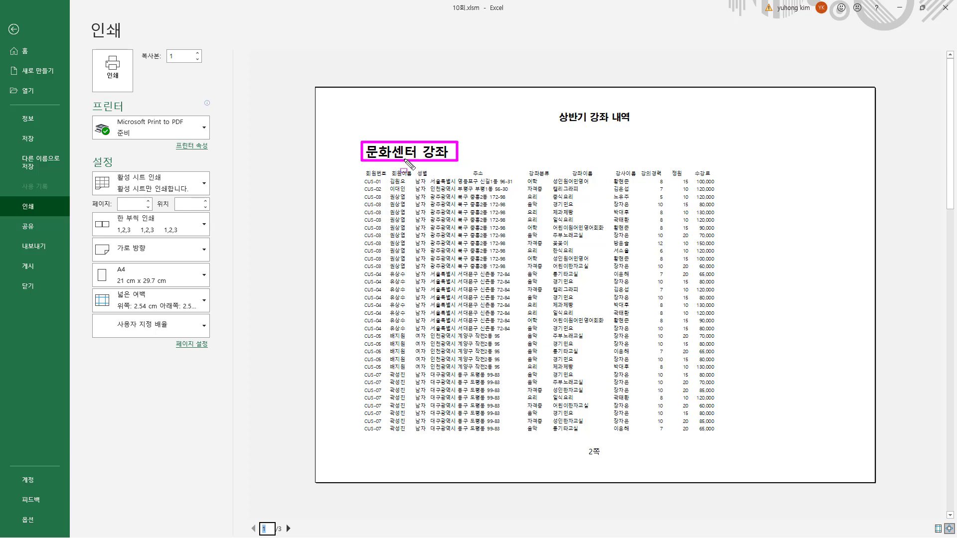
key("Escape")
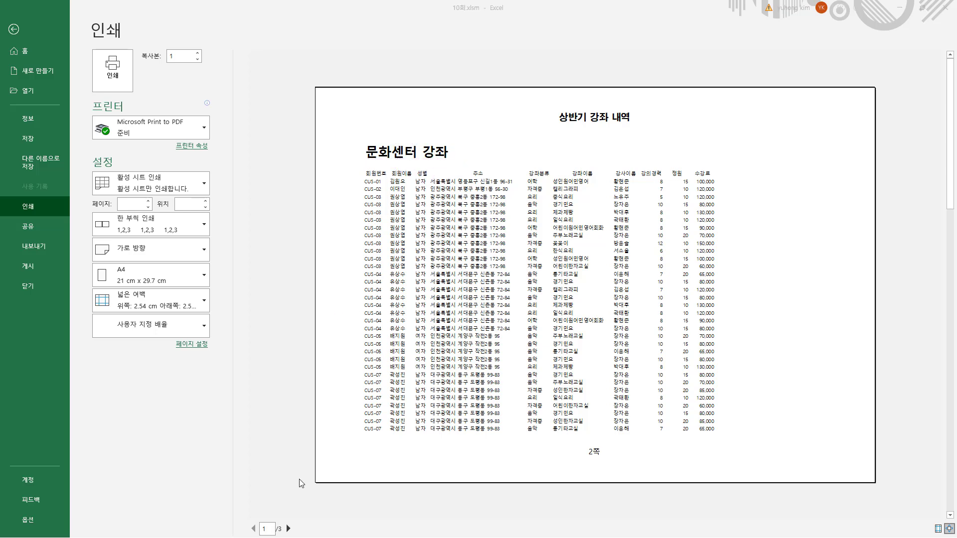
left_click(289, 529)
key("ctrl+2")
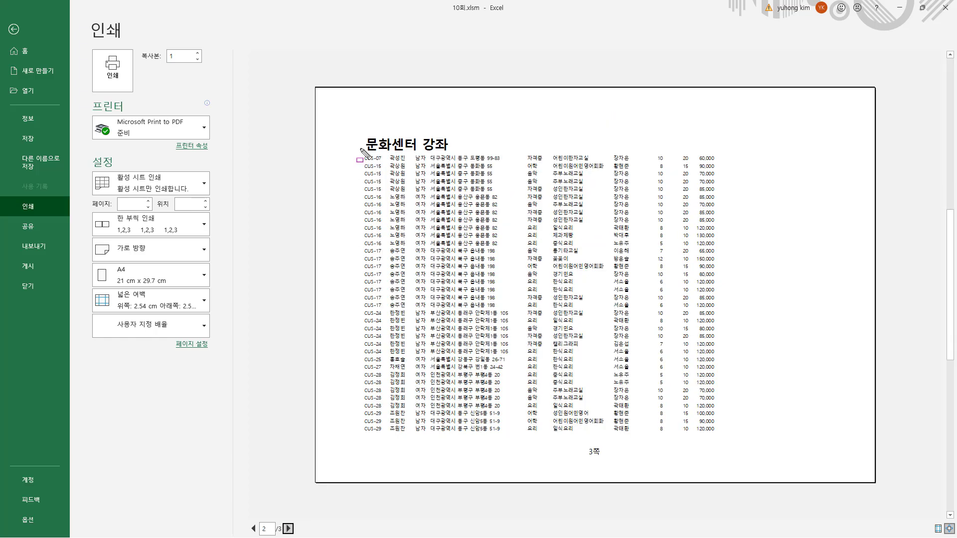
left_click_drag(360, 156, 456, 156)
key("Escape")
left_click(289, 530)
key("ctrl+2")
mouse_move(246, 520)
left_mouse_down()
mouse_move(259, 532)
mouse_move(311, 534)
left_mouse_up()
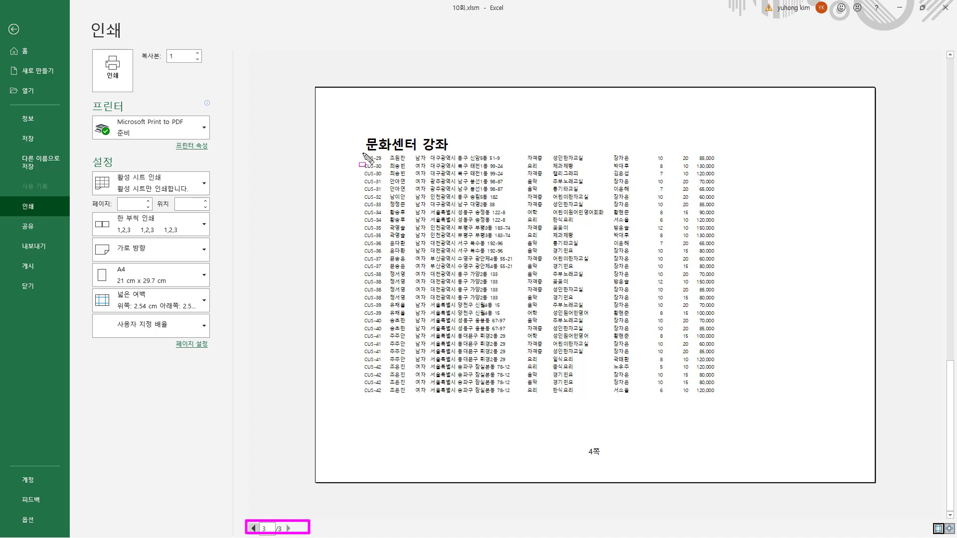
left_click_drag(363, 155, 456, 136)
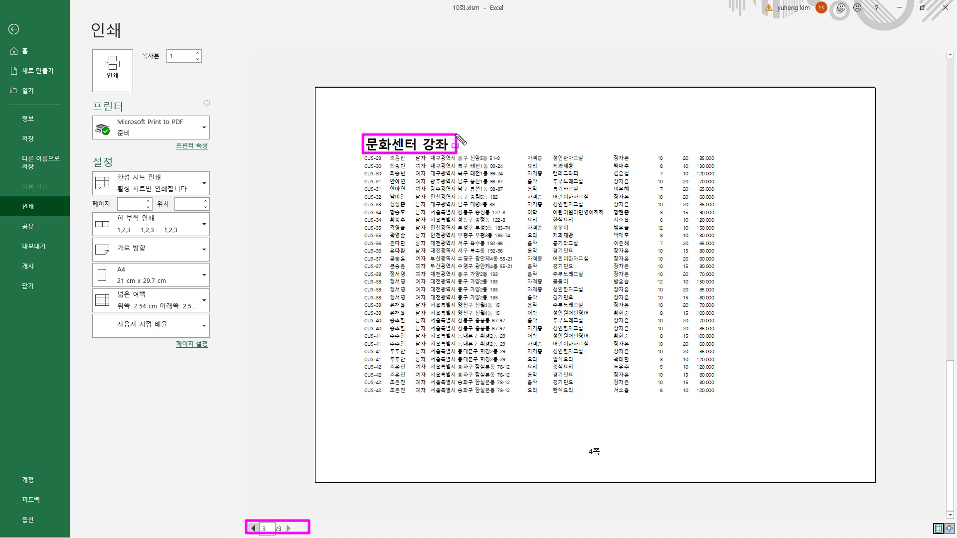
key("Escape")
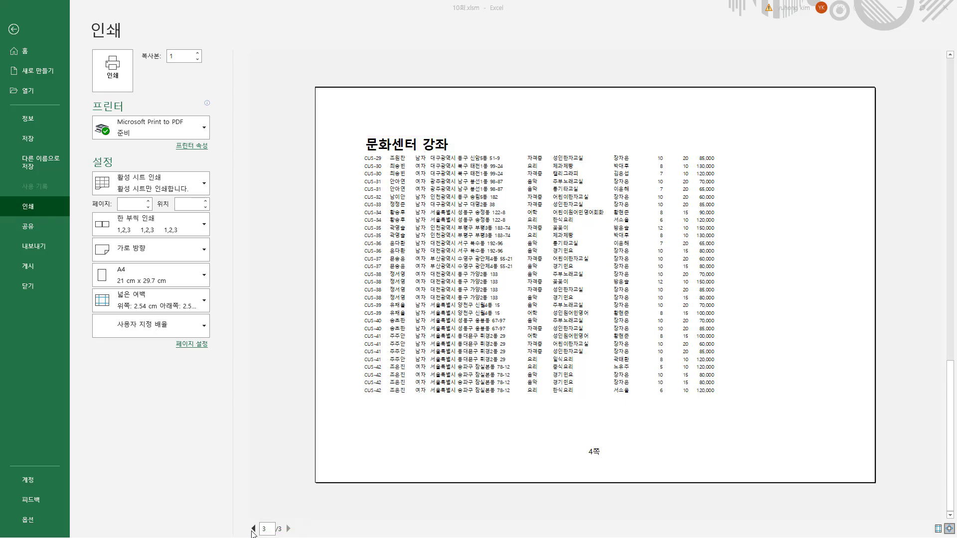
Return to the first preview page and check the area where the sheet's picture sits and the page margin setting.
left_click(253, 530)
left_click(253, 529)
key("ctrl+2")
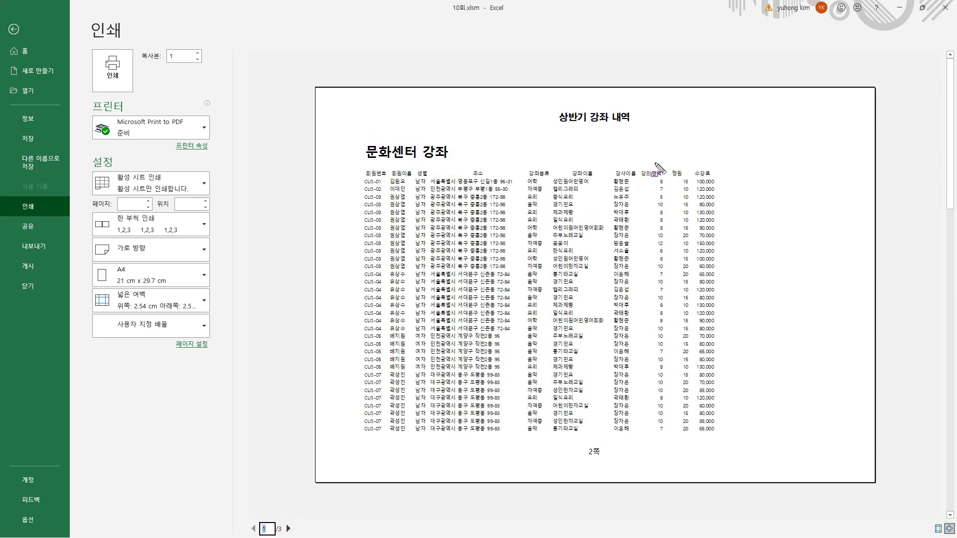
left_click_drag(651, 160, 721, 214)
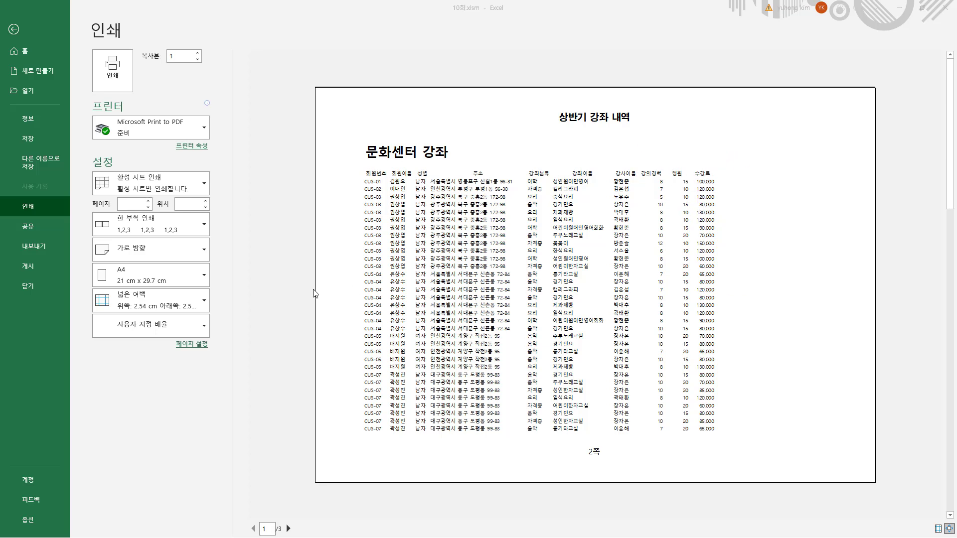
key("e")
mouse_move(89, 286)
left_mouse_down()
mouse_move(128, 308)
mouse_move(205, 315)
left_mouse_up()
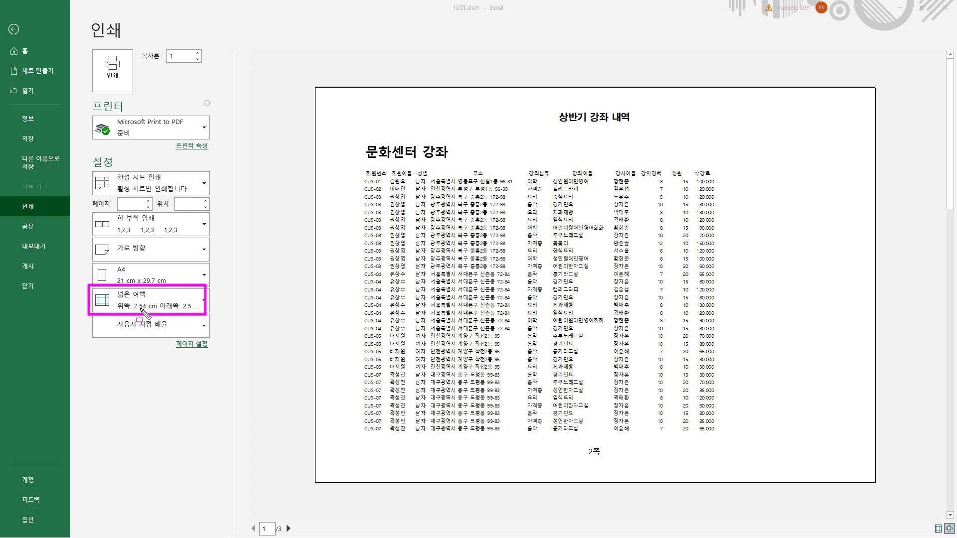
key("Escape")
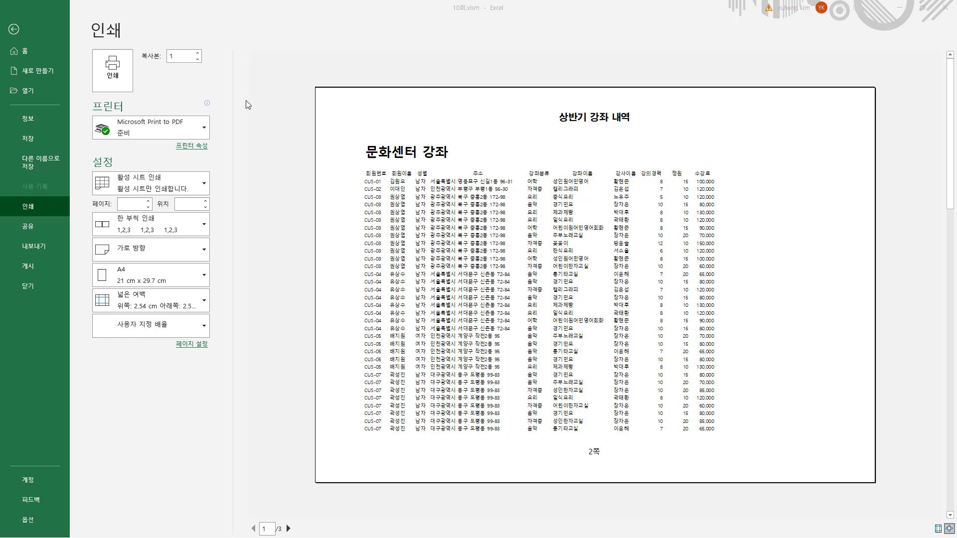
Close the print preview and check the page width and height scaling settings of sheet 기본작업-2.
left_click(14, 31)
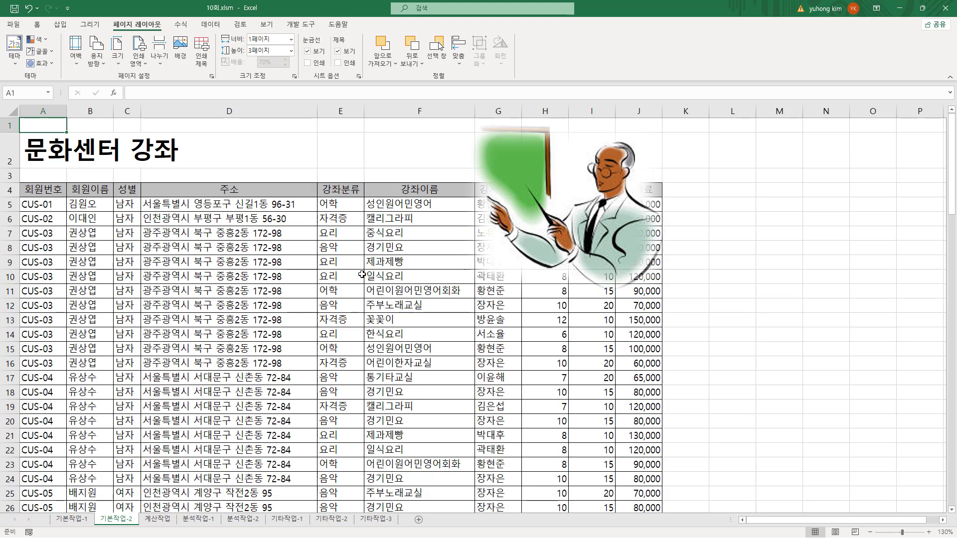
key("ctrl+2")
left_click_drag(218, 28, 297, 58)
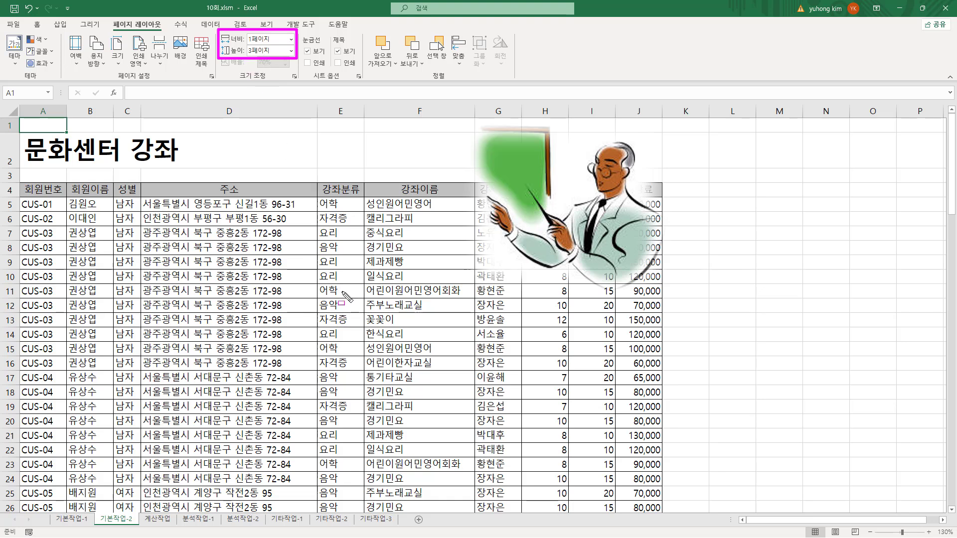
key("Escape")
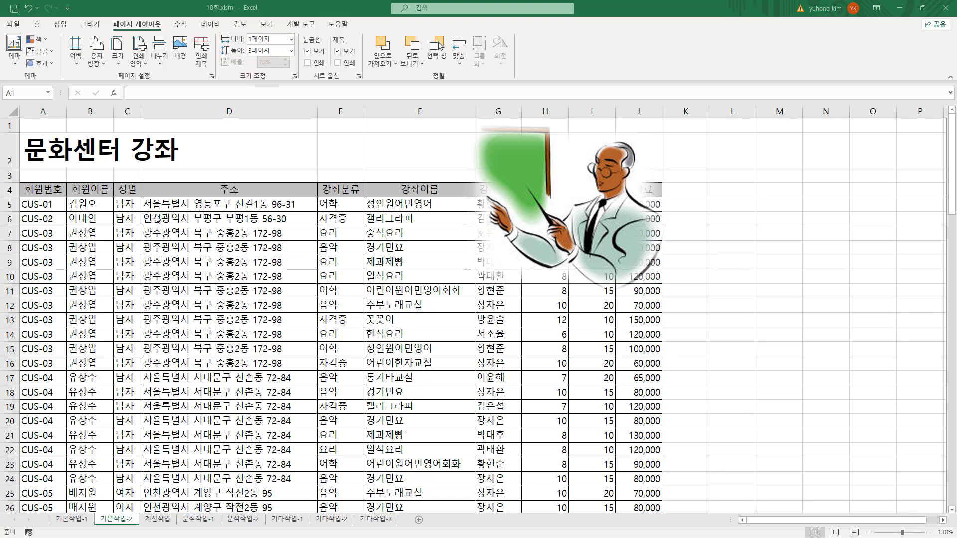